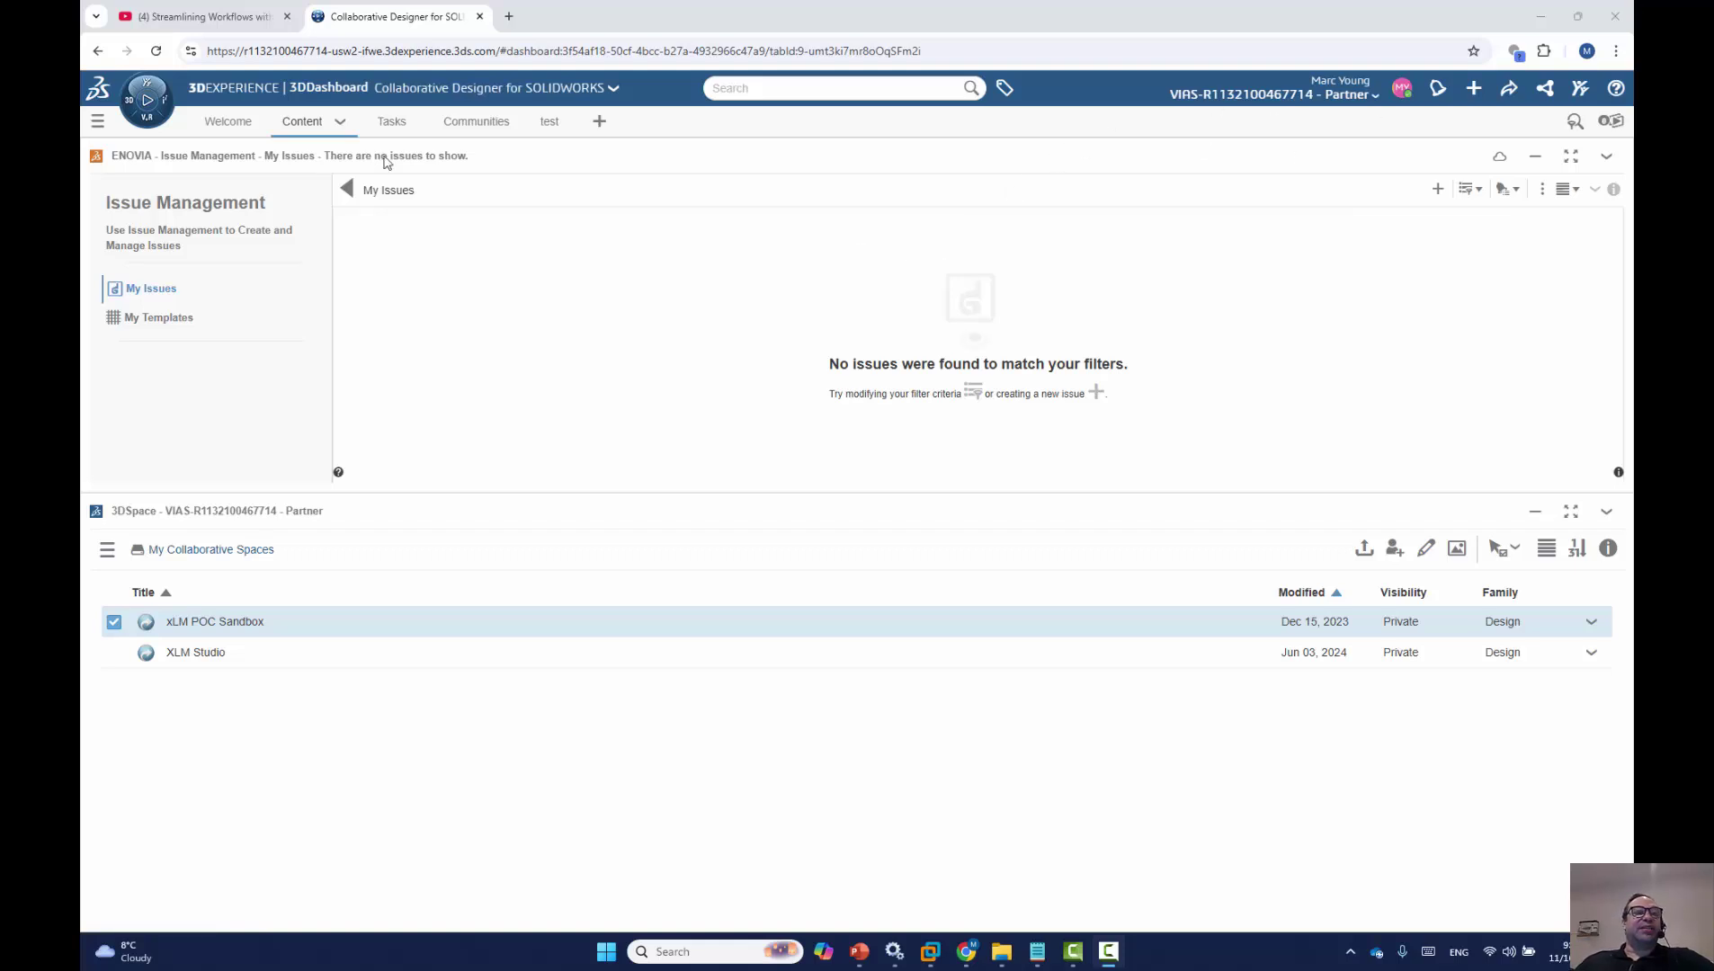
# Launch Business Process Design from the Business Process Designer role, filtering the compass apps with 'pr'.
pyautogui.click(142, 95)
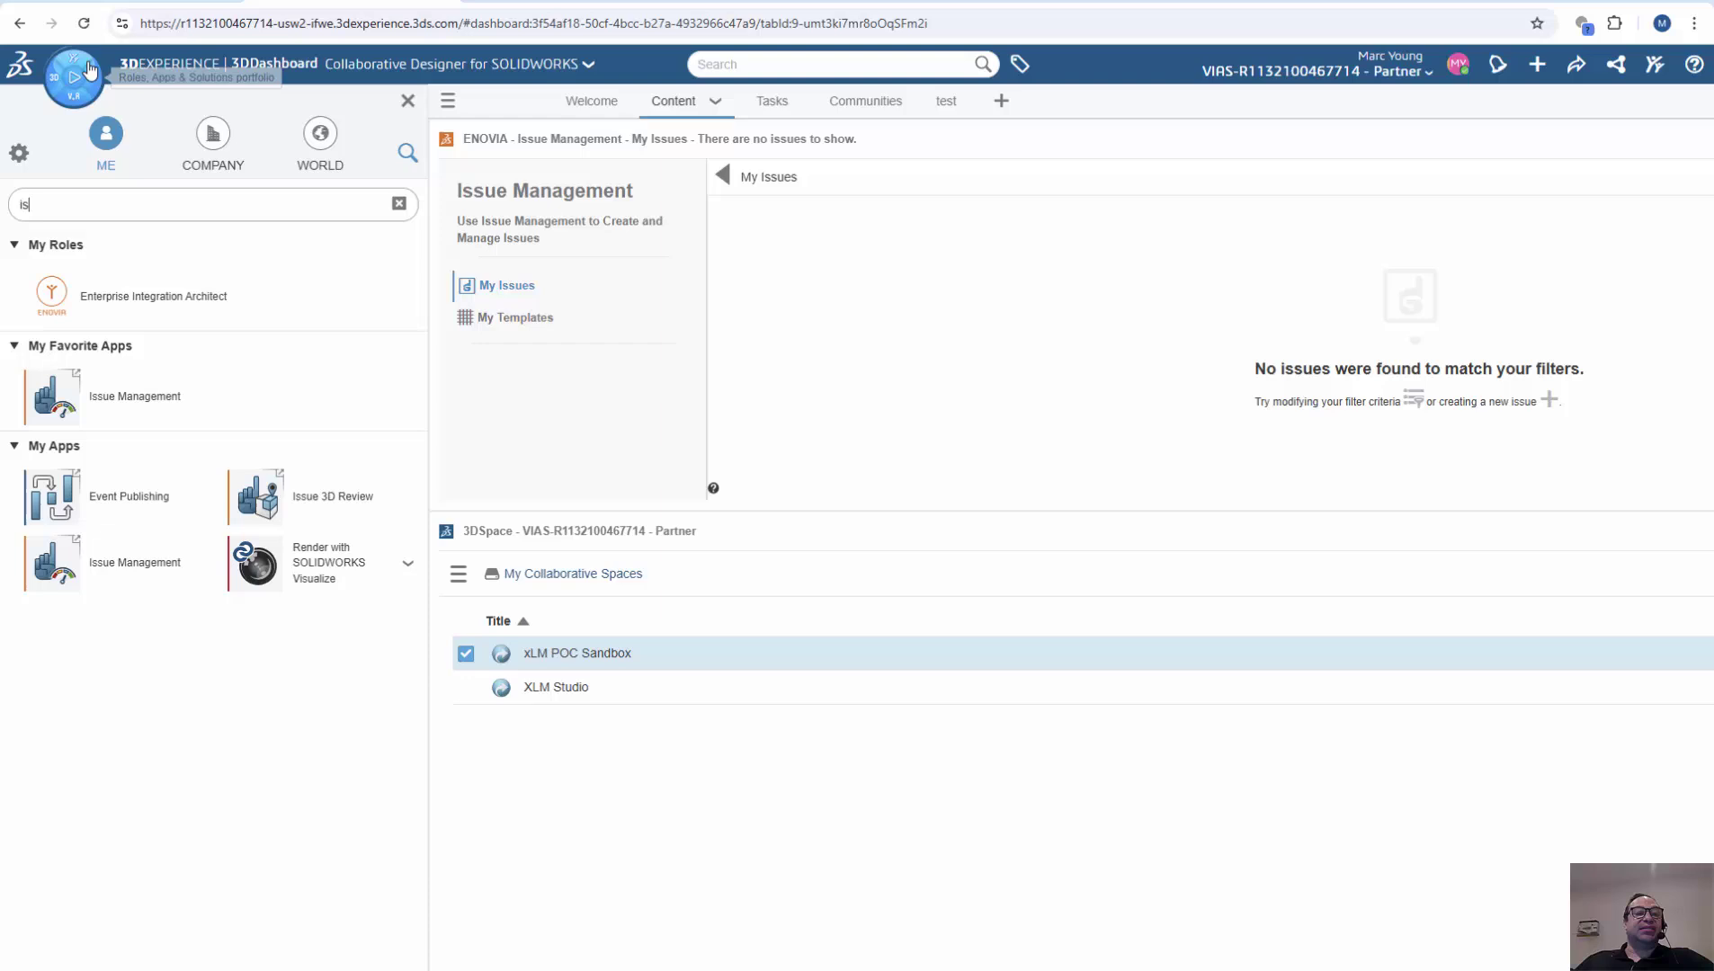
pyautogui.write(']\\')
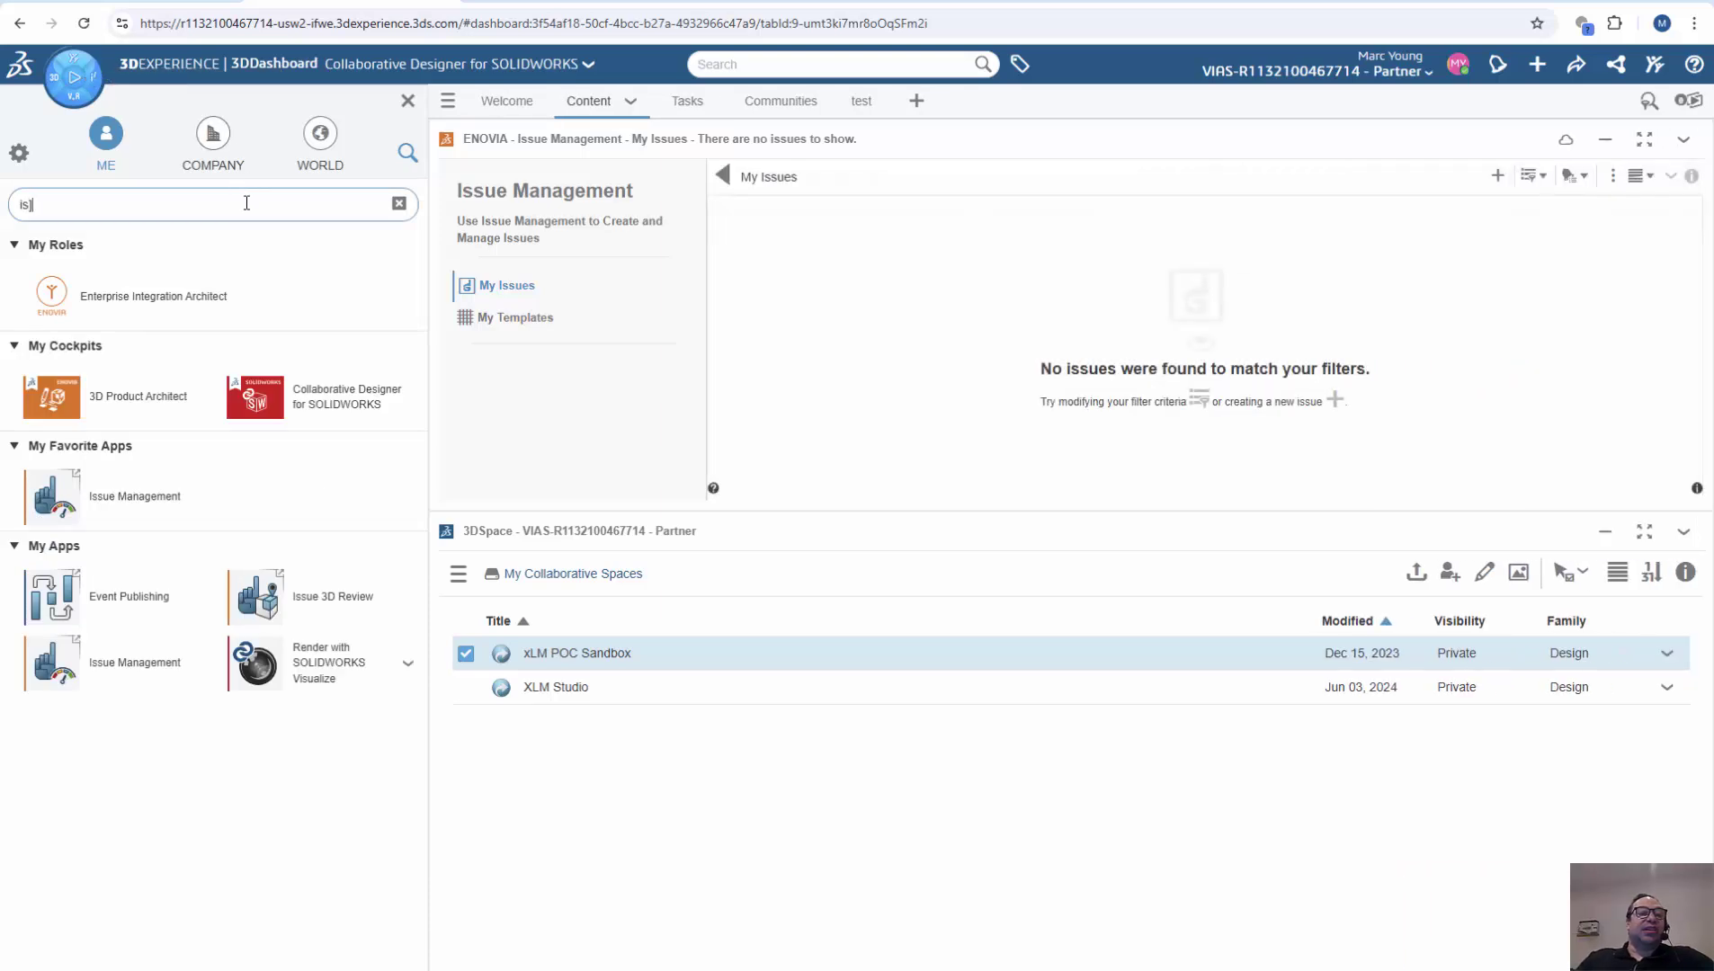
pyautogui.press('BackSpace')
pyautogui.press('BackSpace')
pyautogui.press('BackSpace')
pyautogui.press('BackSpace')
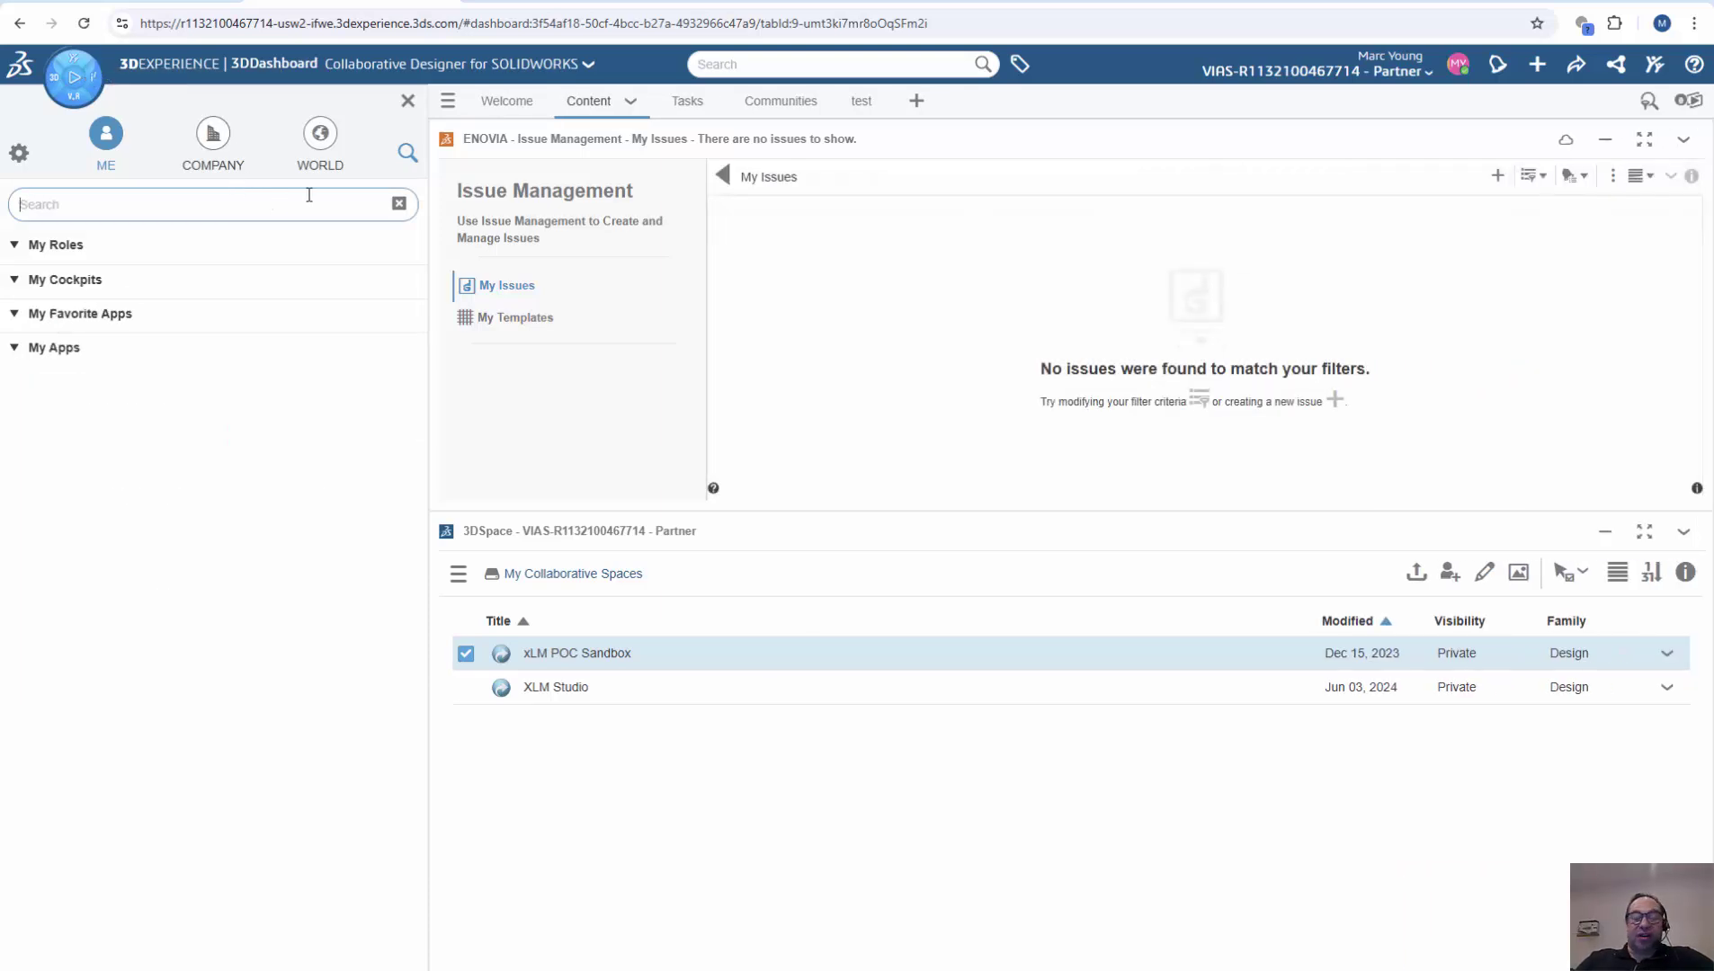
pyautogui.write('pr')
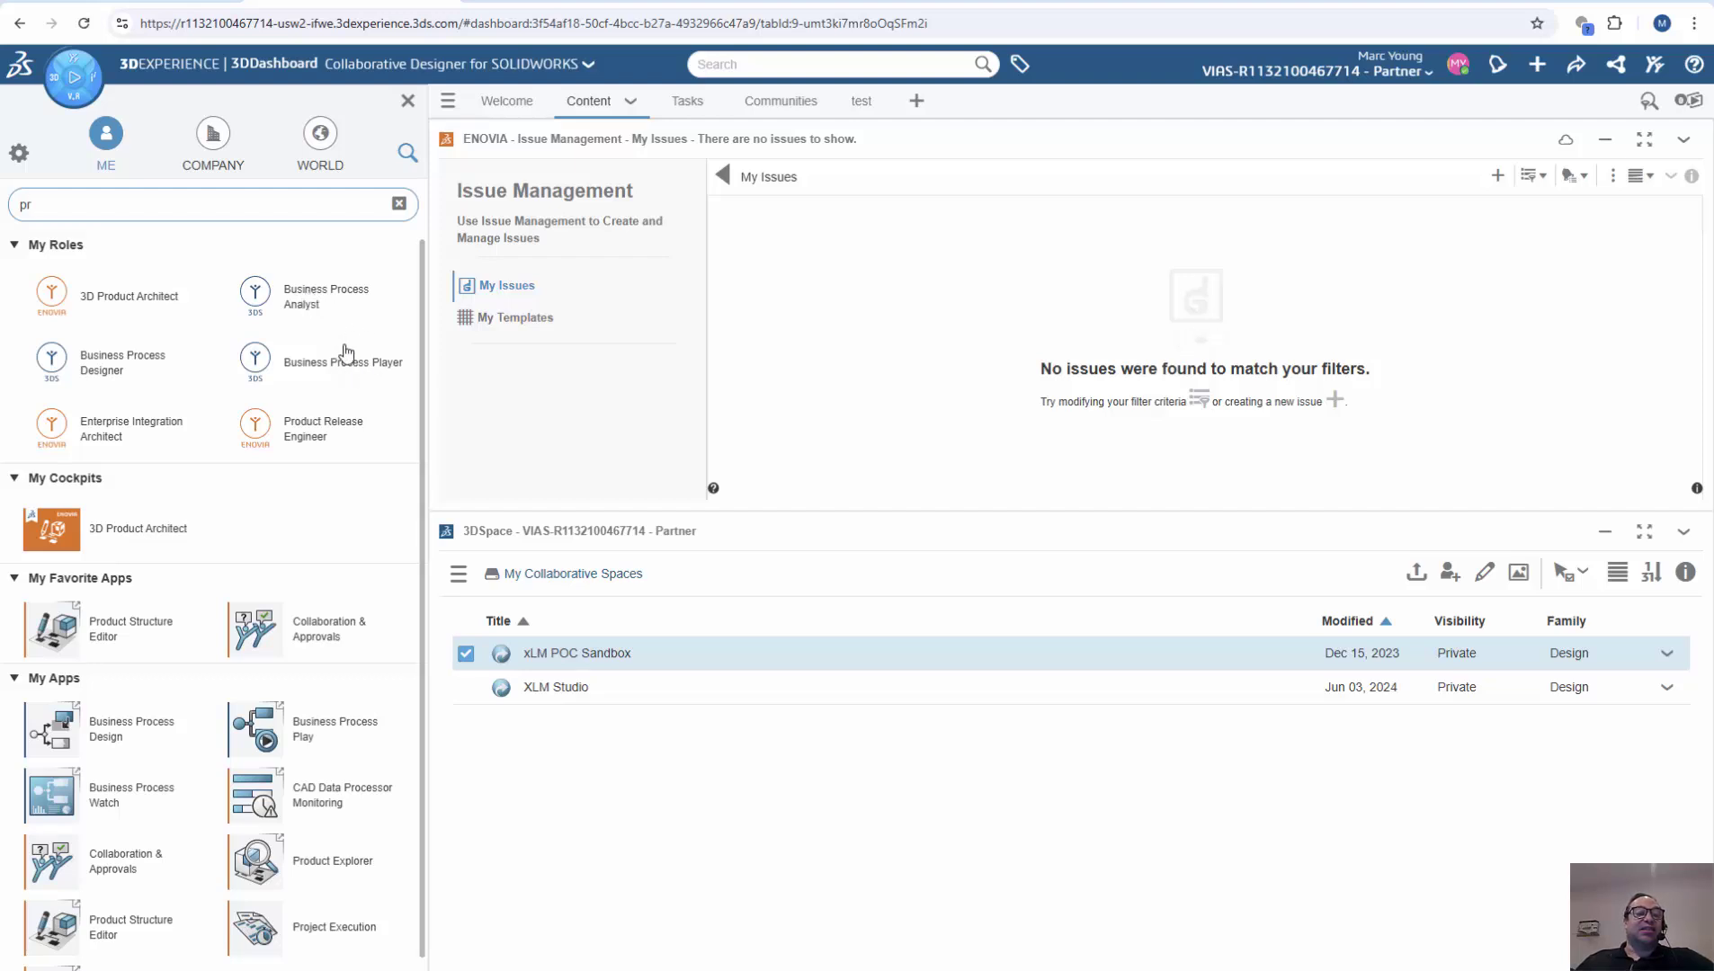
pyautogui.click(105, 364)
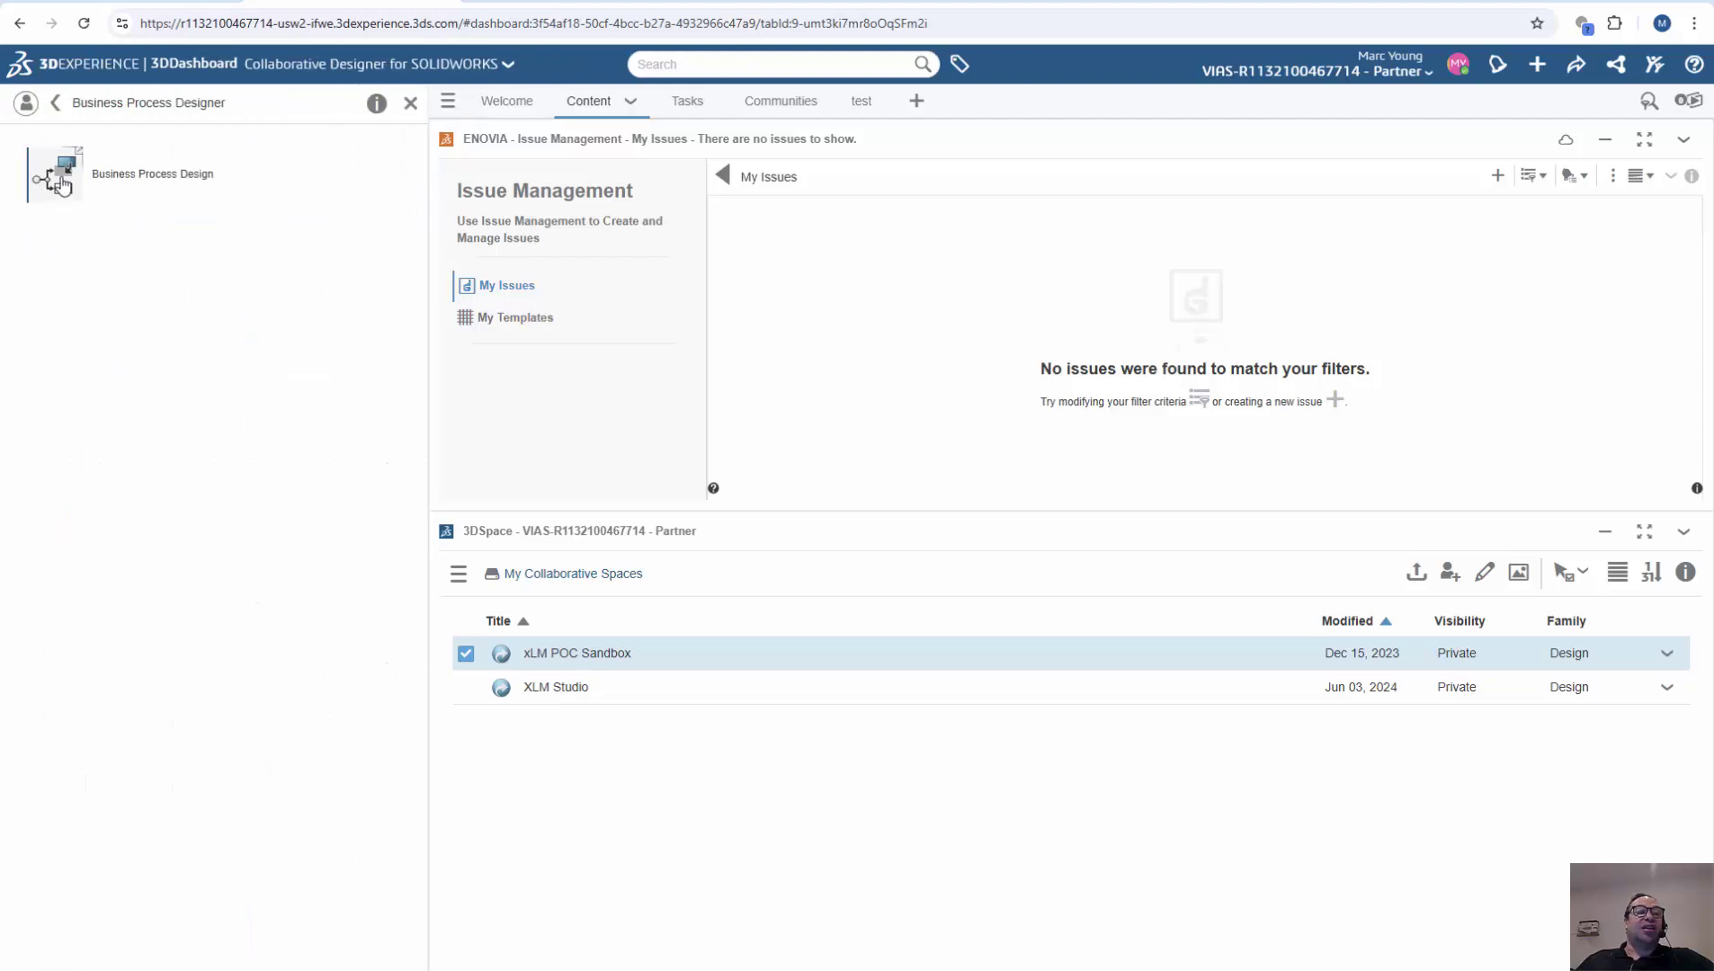
pyautogui.click(59, 179)
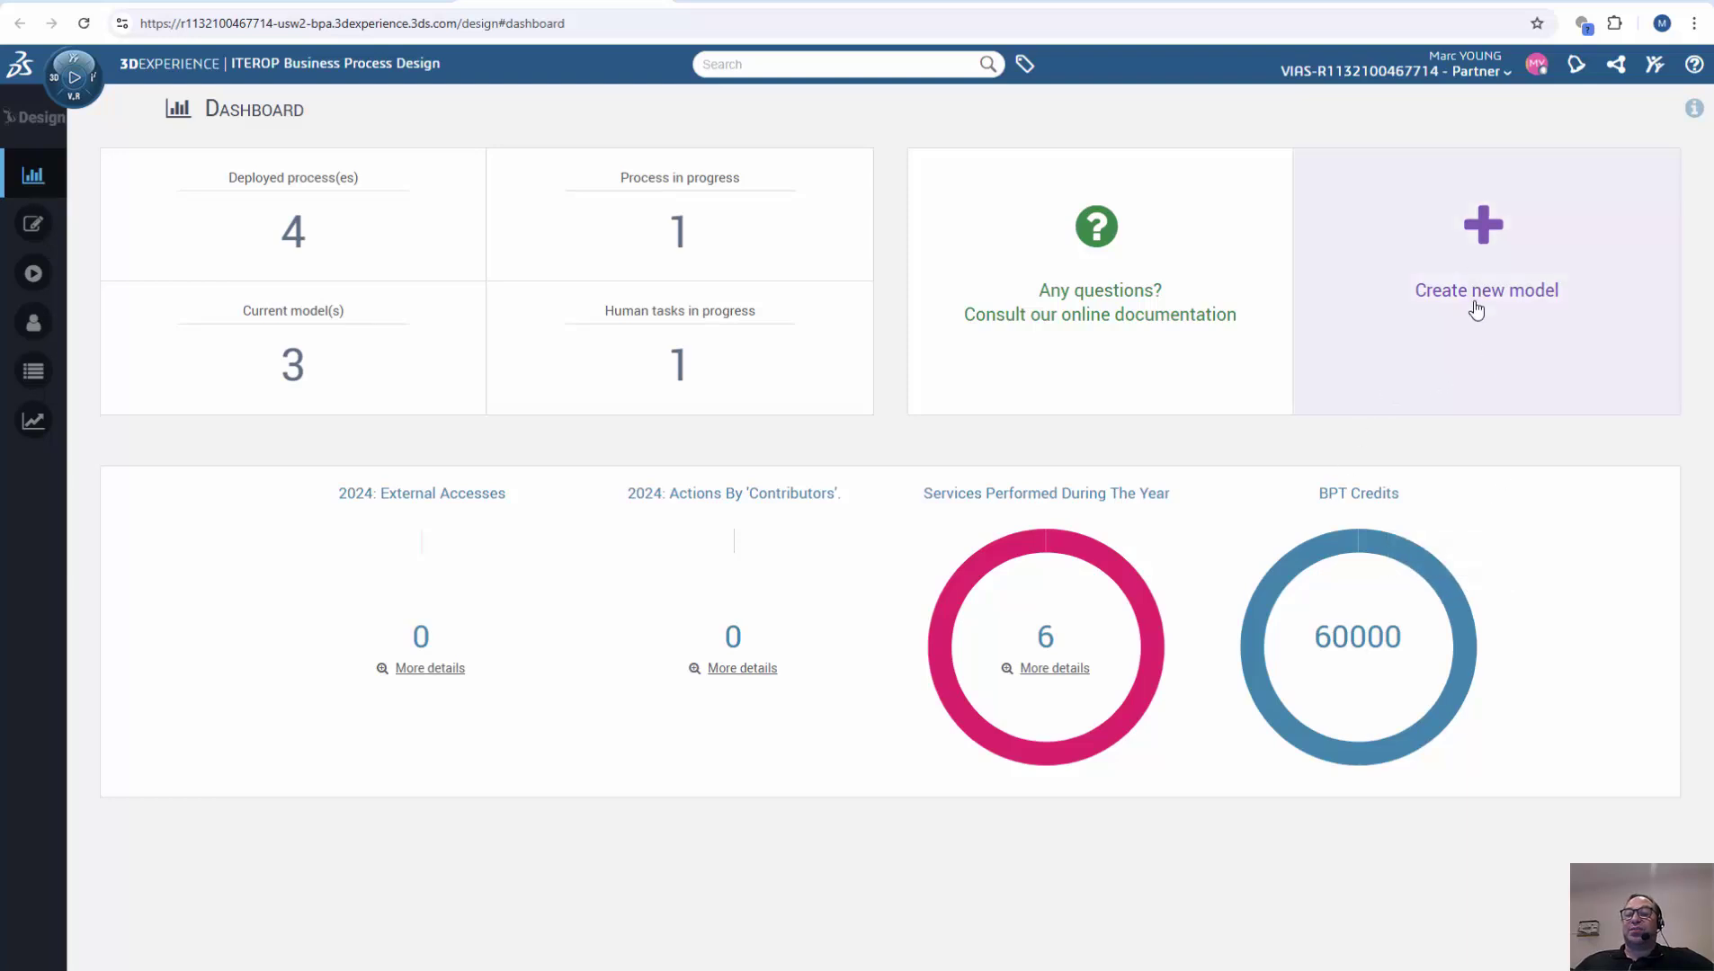
# Create a new process model named MDU-DEMO-3.
pyautogui.click(1484, 227)
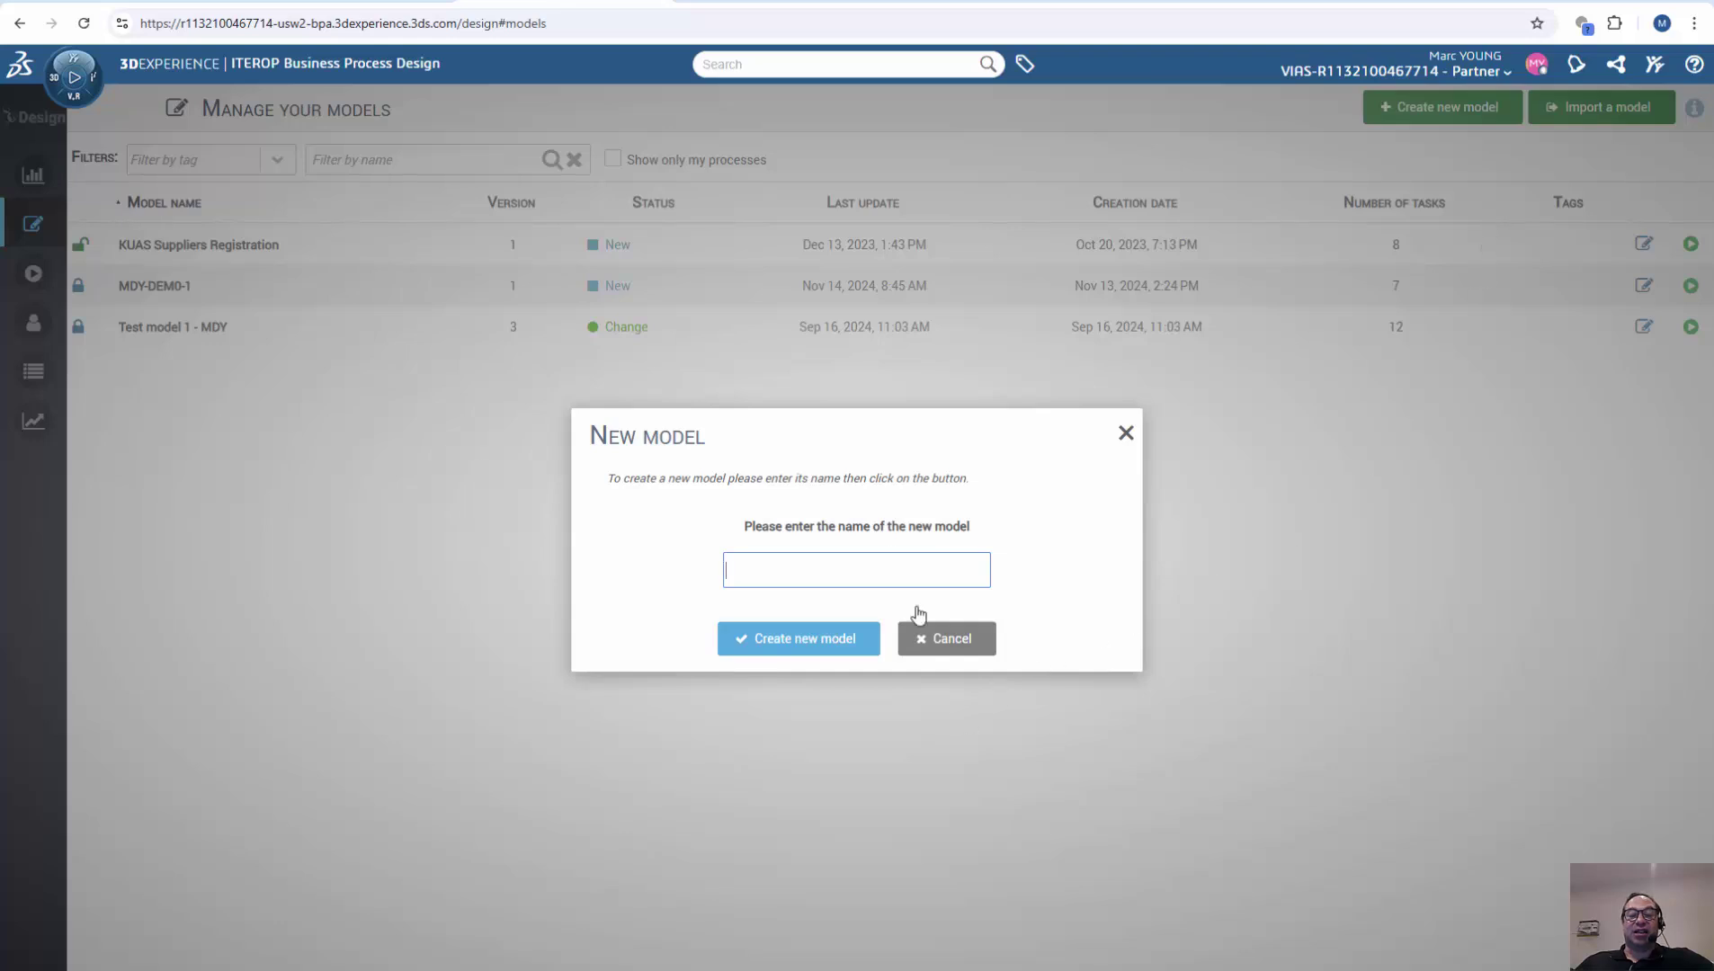
pyautogui.write('MDU')
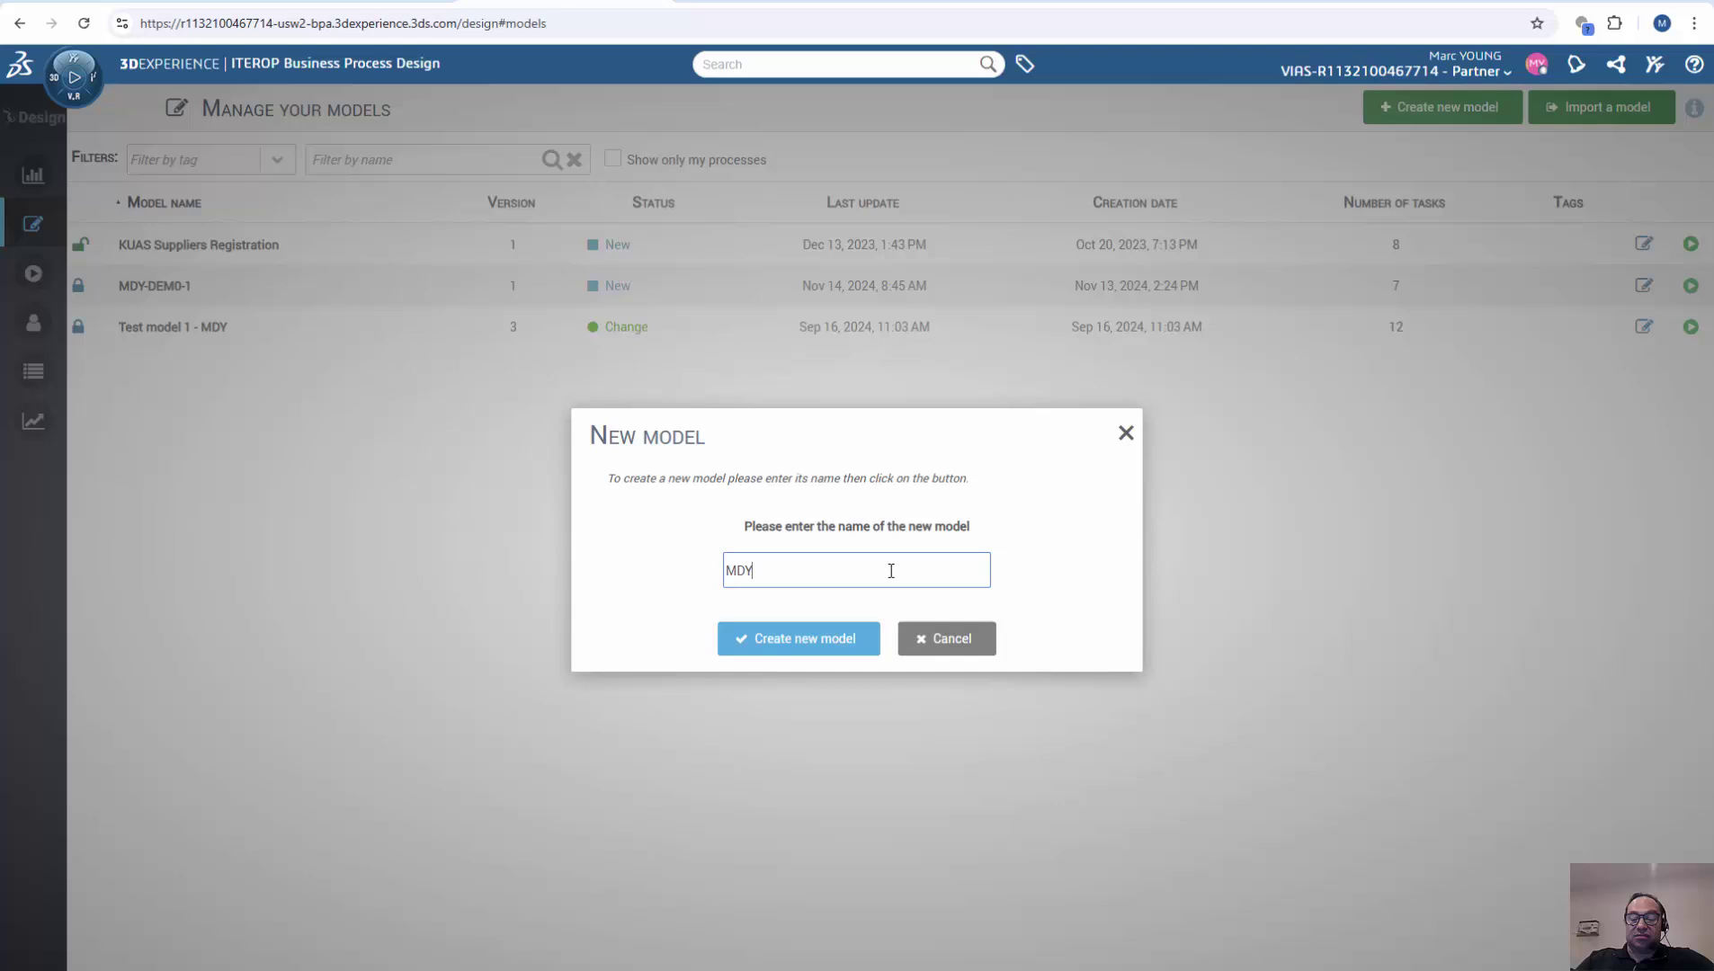
pyautogui.write('-DEMO-3')
pyautogui.click(835, 643)
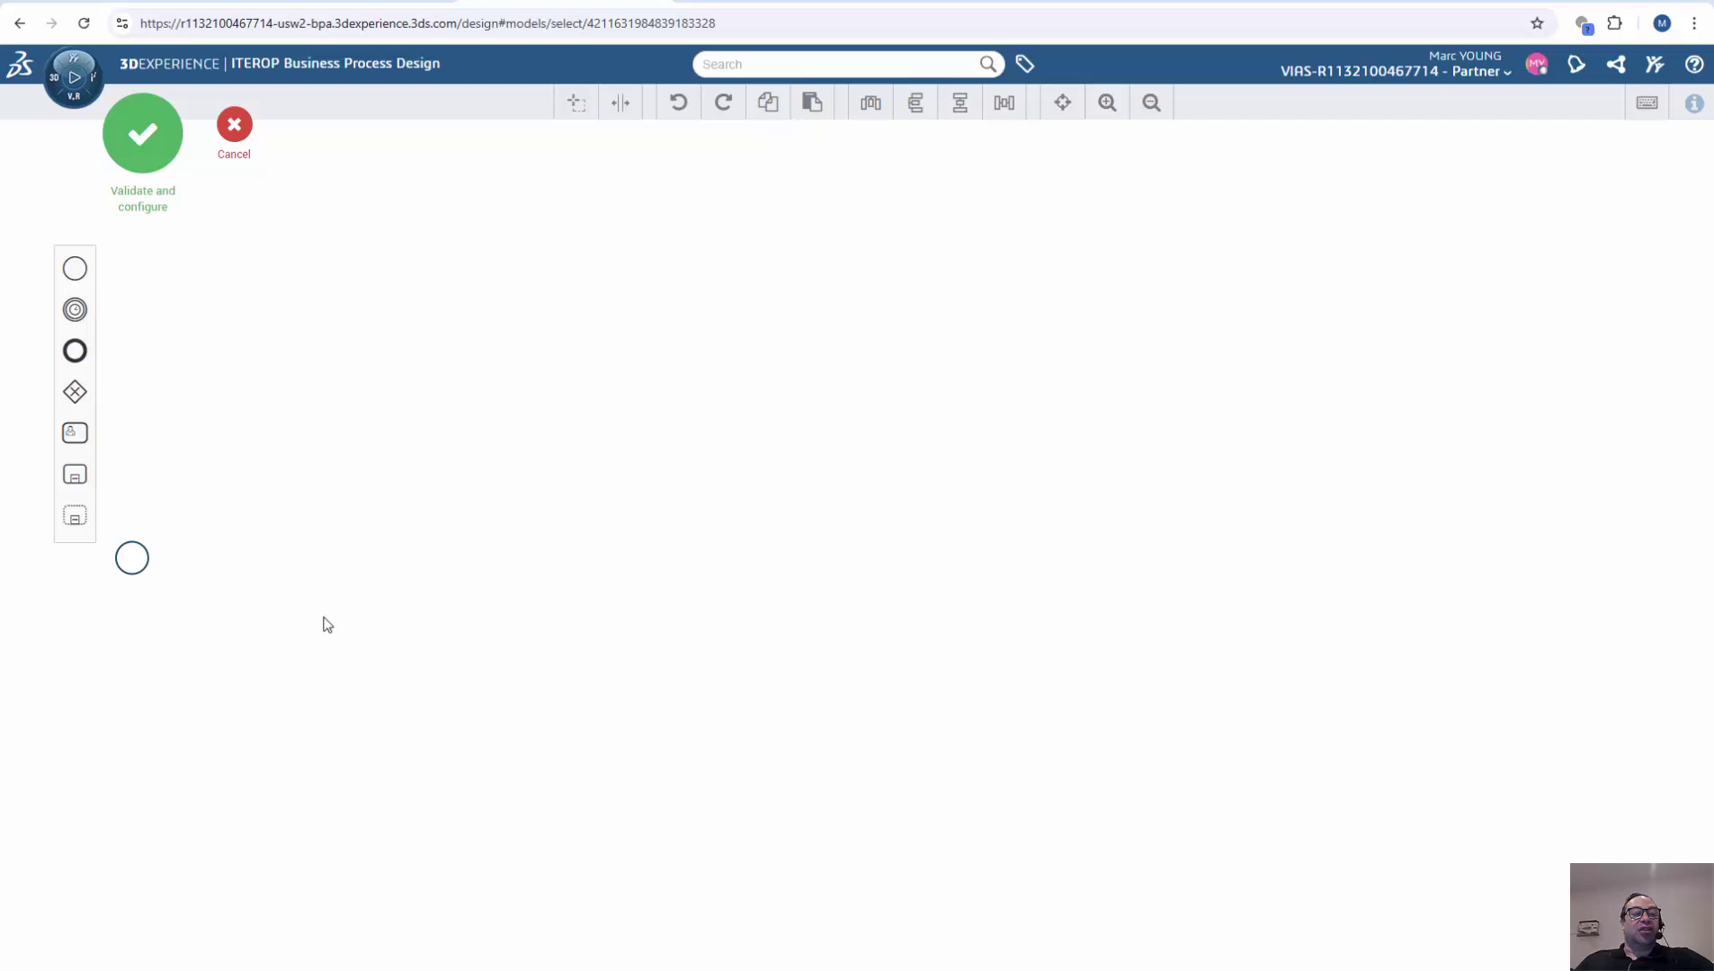
# Append a user task named Node1 after the start event, followed by an exclusive gateway.
pyautogui.click(135, 565)
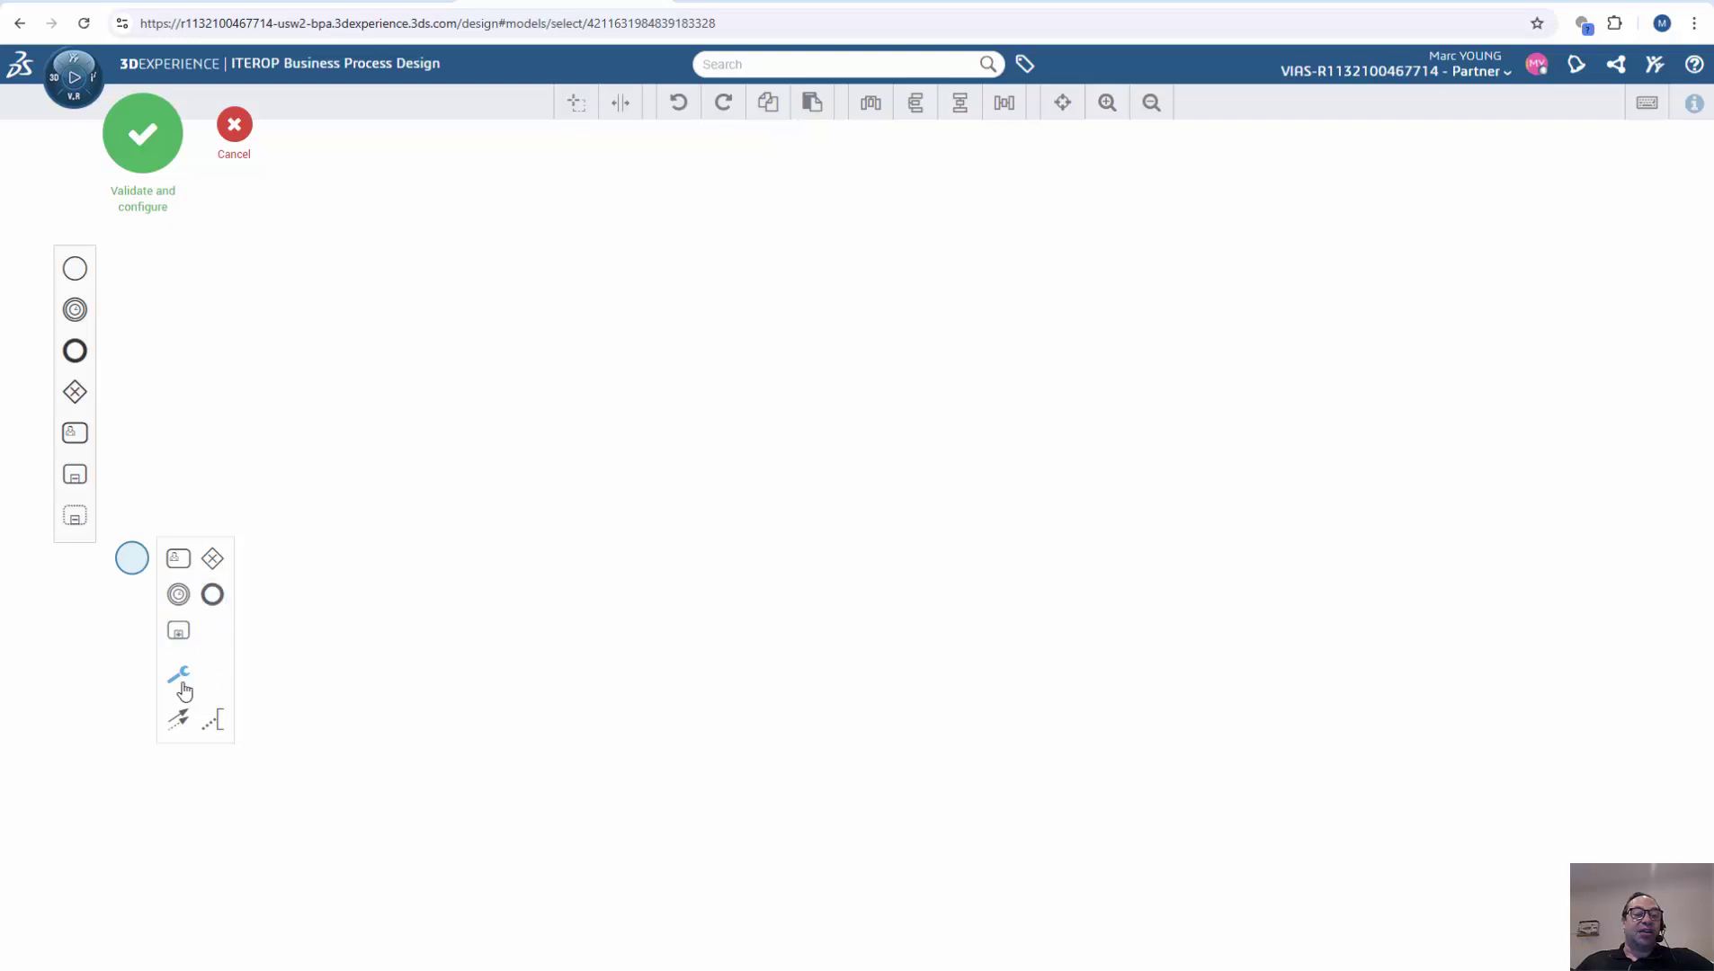
pyautogui.click(178, 559)
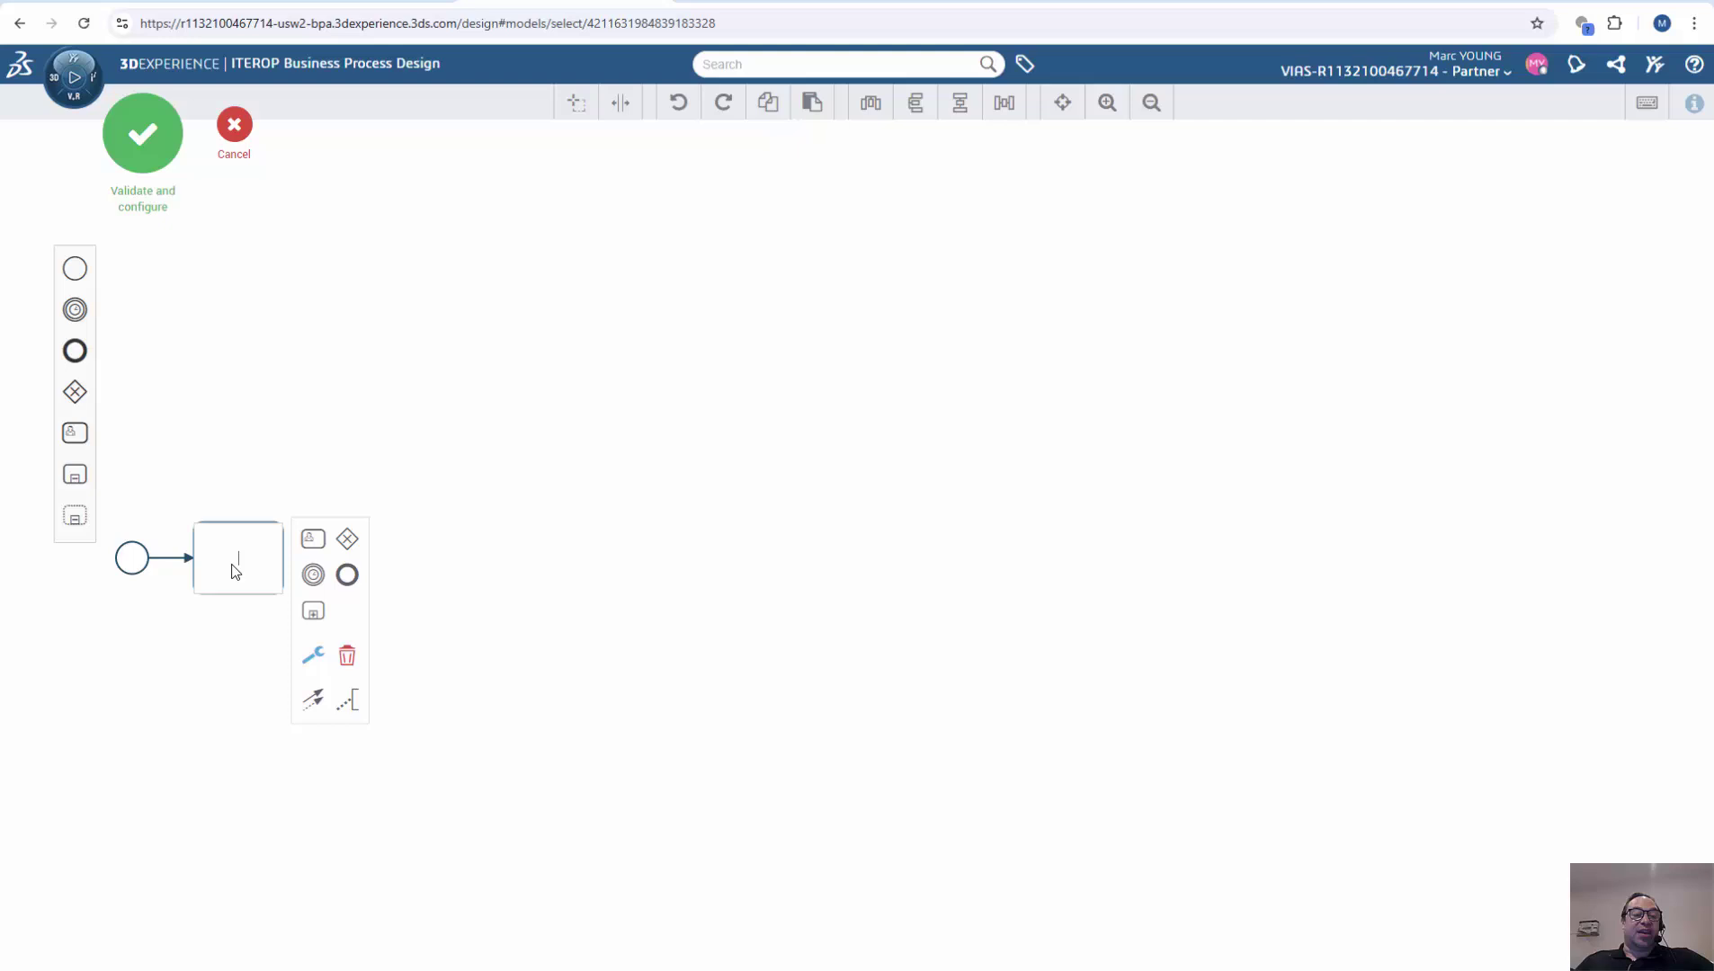
pyautogui.write('Node1')
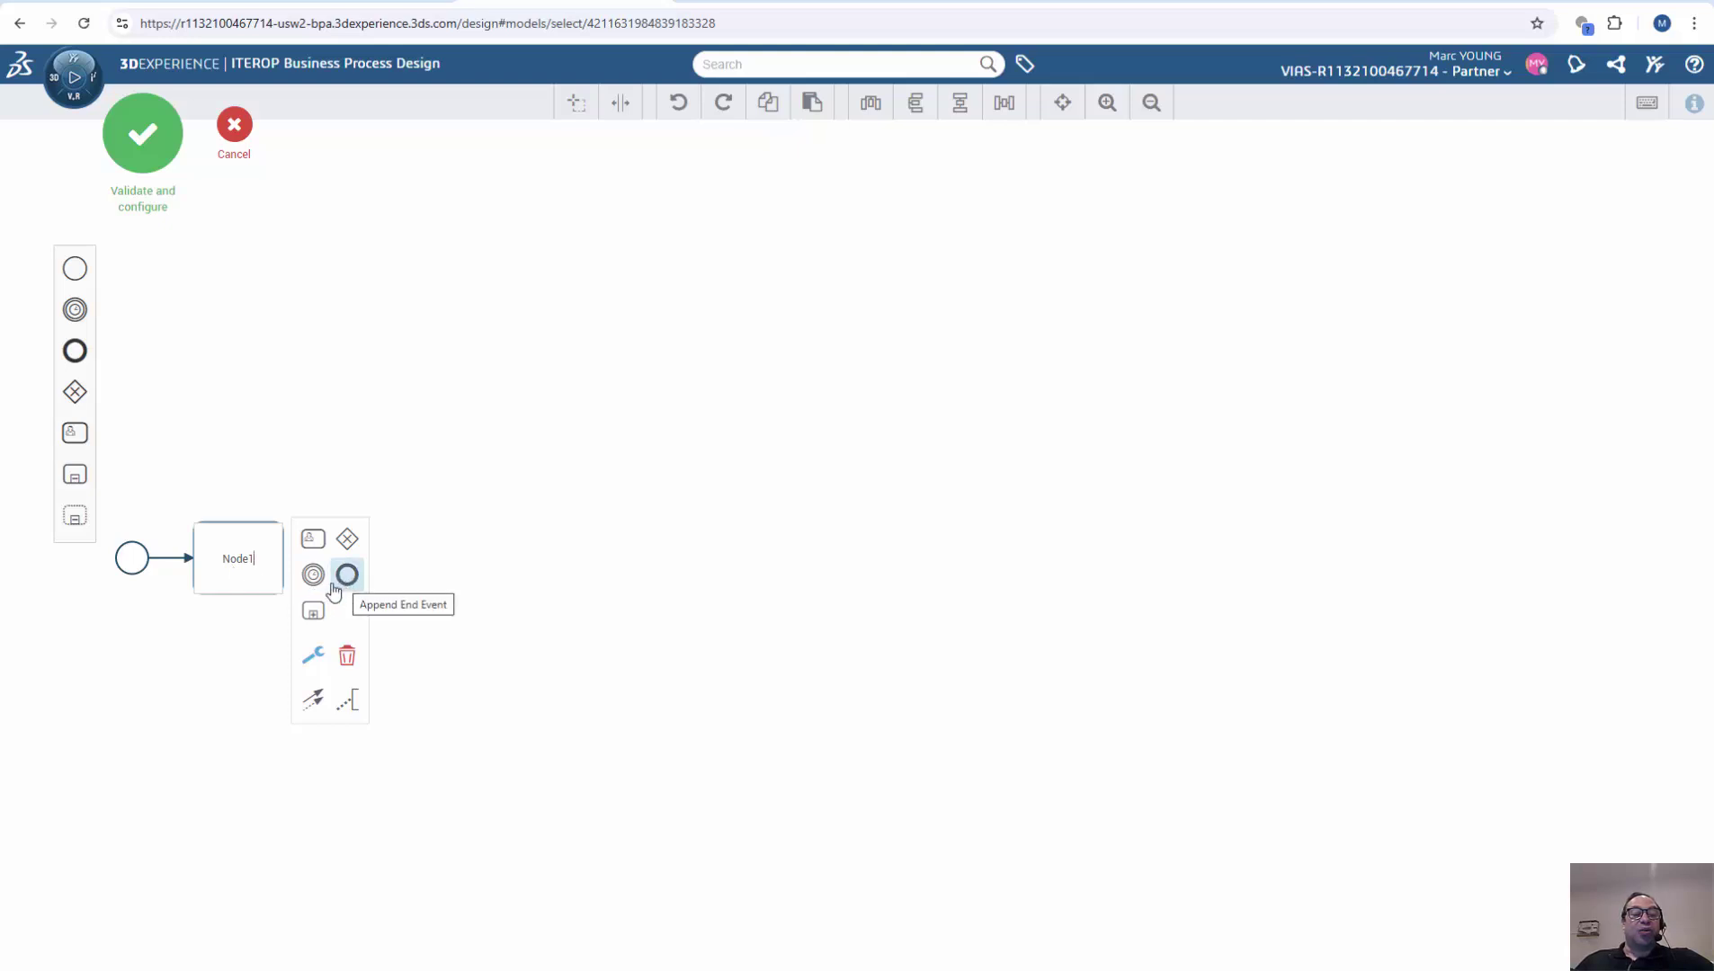
pyautogui.click(345, 549)
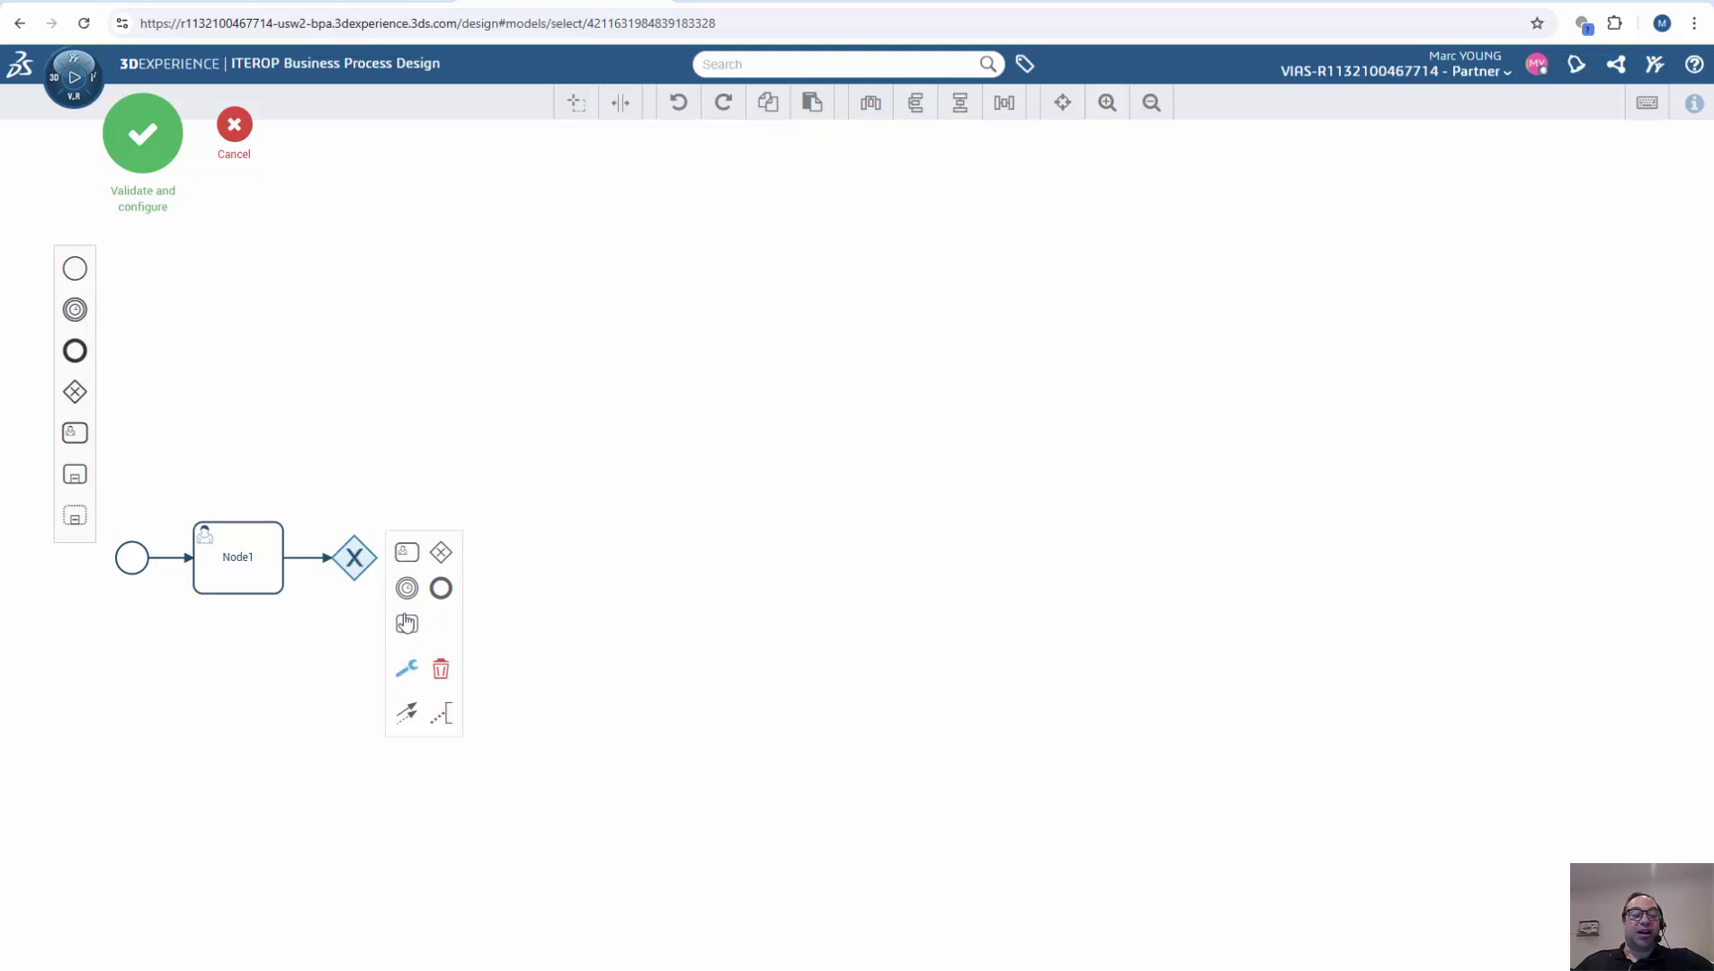
# Branch three new tasks off the exclusive gateway.
pyautogui.click(406, 552)
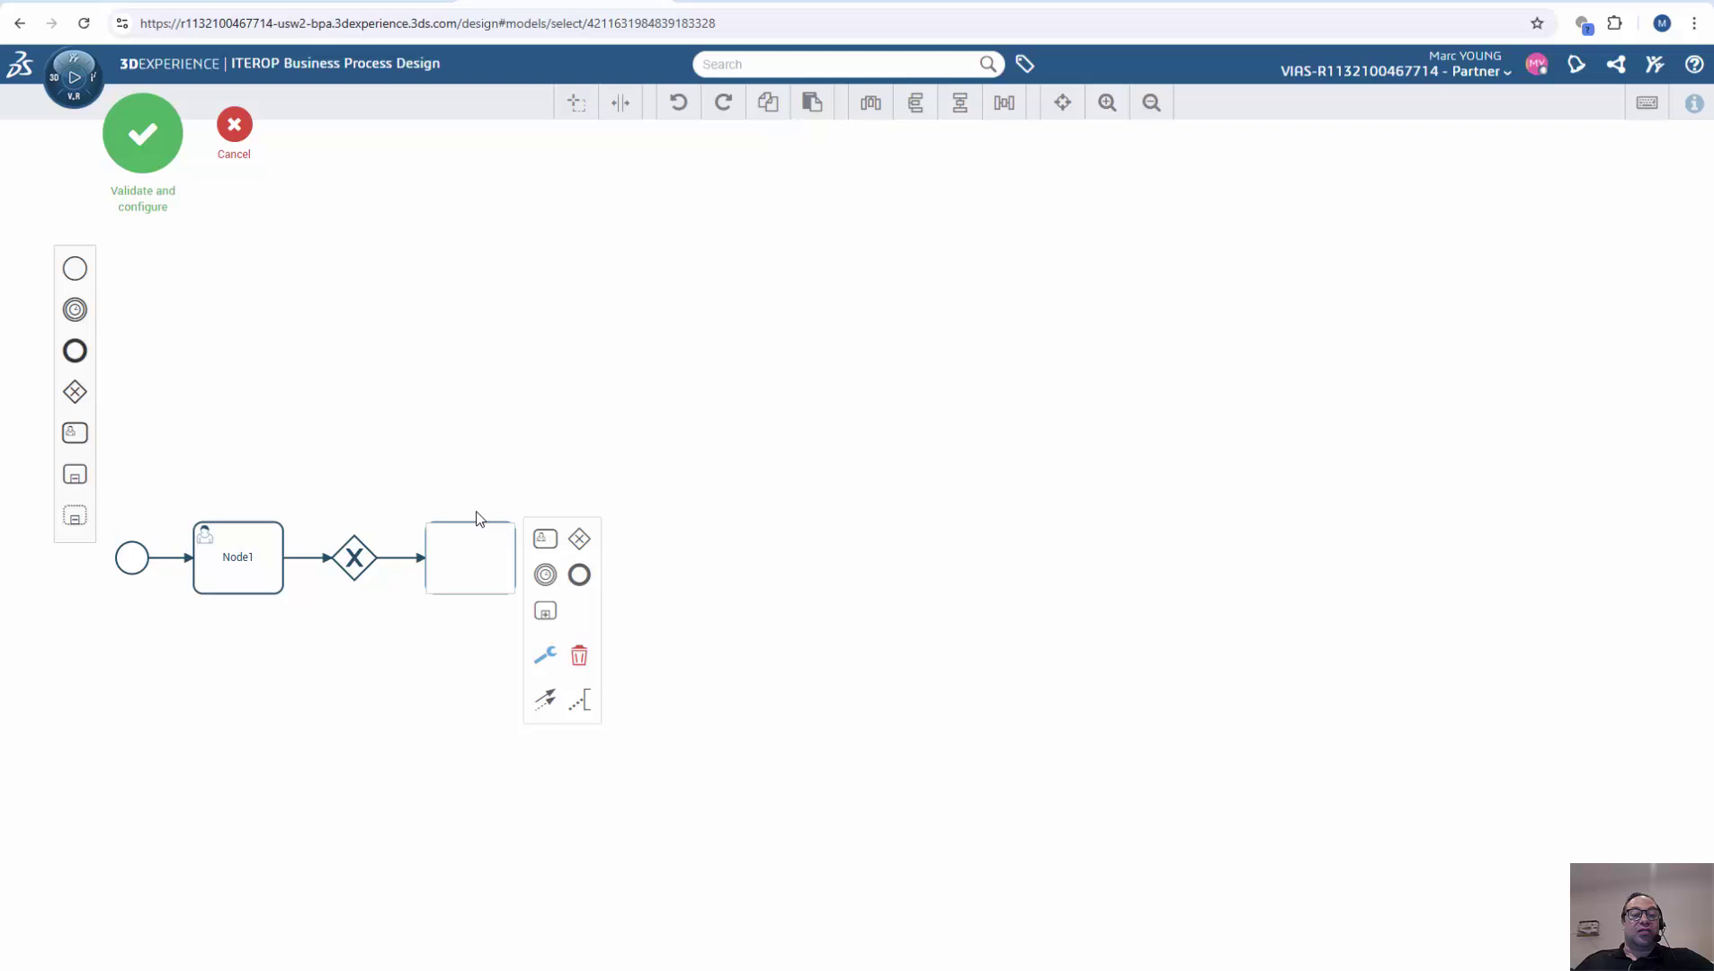
pyautogui.click(365, 567)
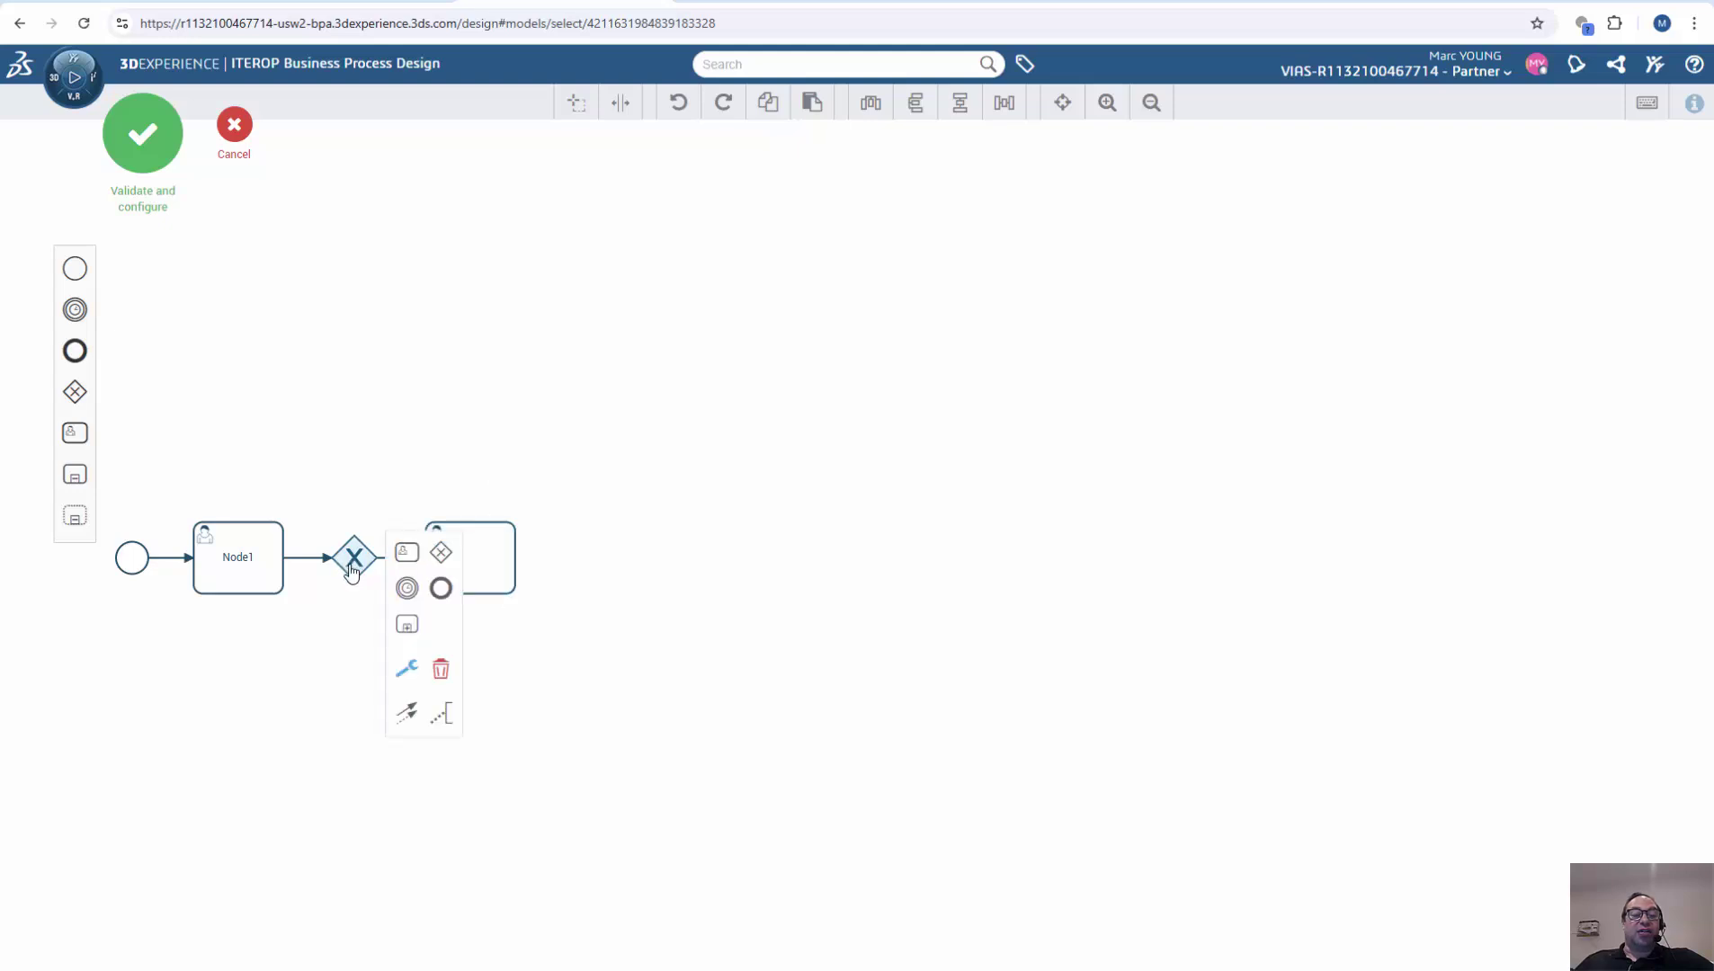
pyautogui.click(404, 554)
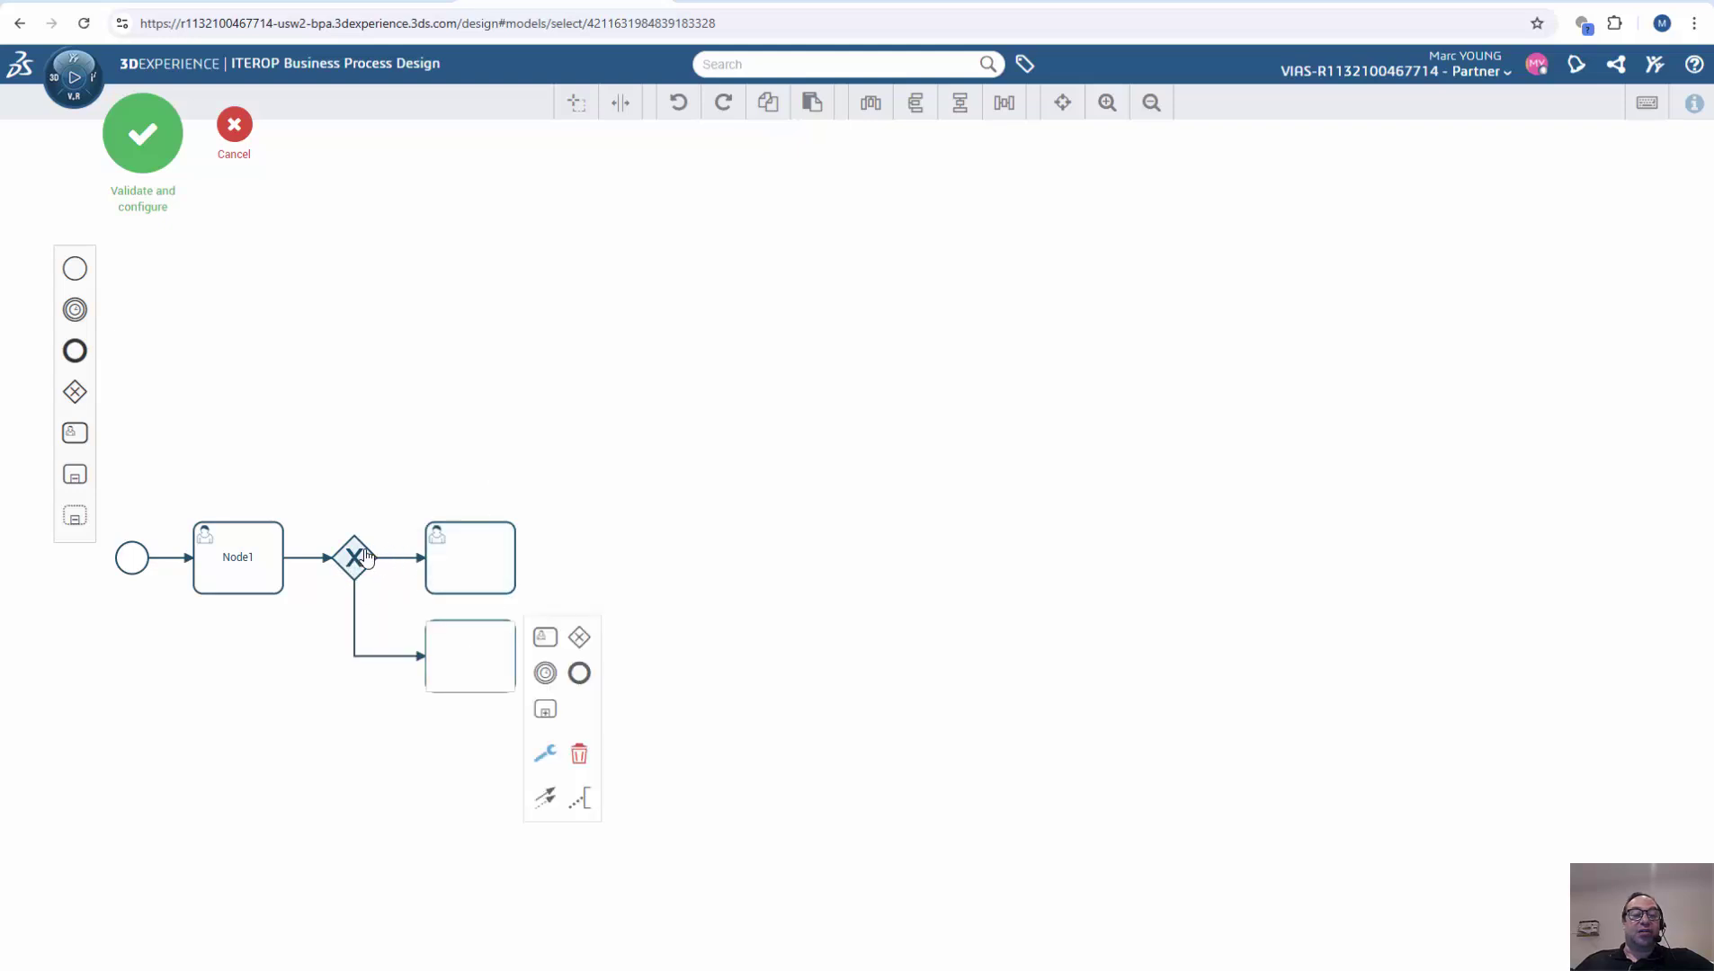
pyautogui.click(360, 561)
pyautogui.click(407, 555)
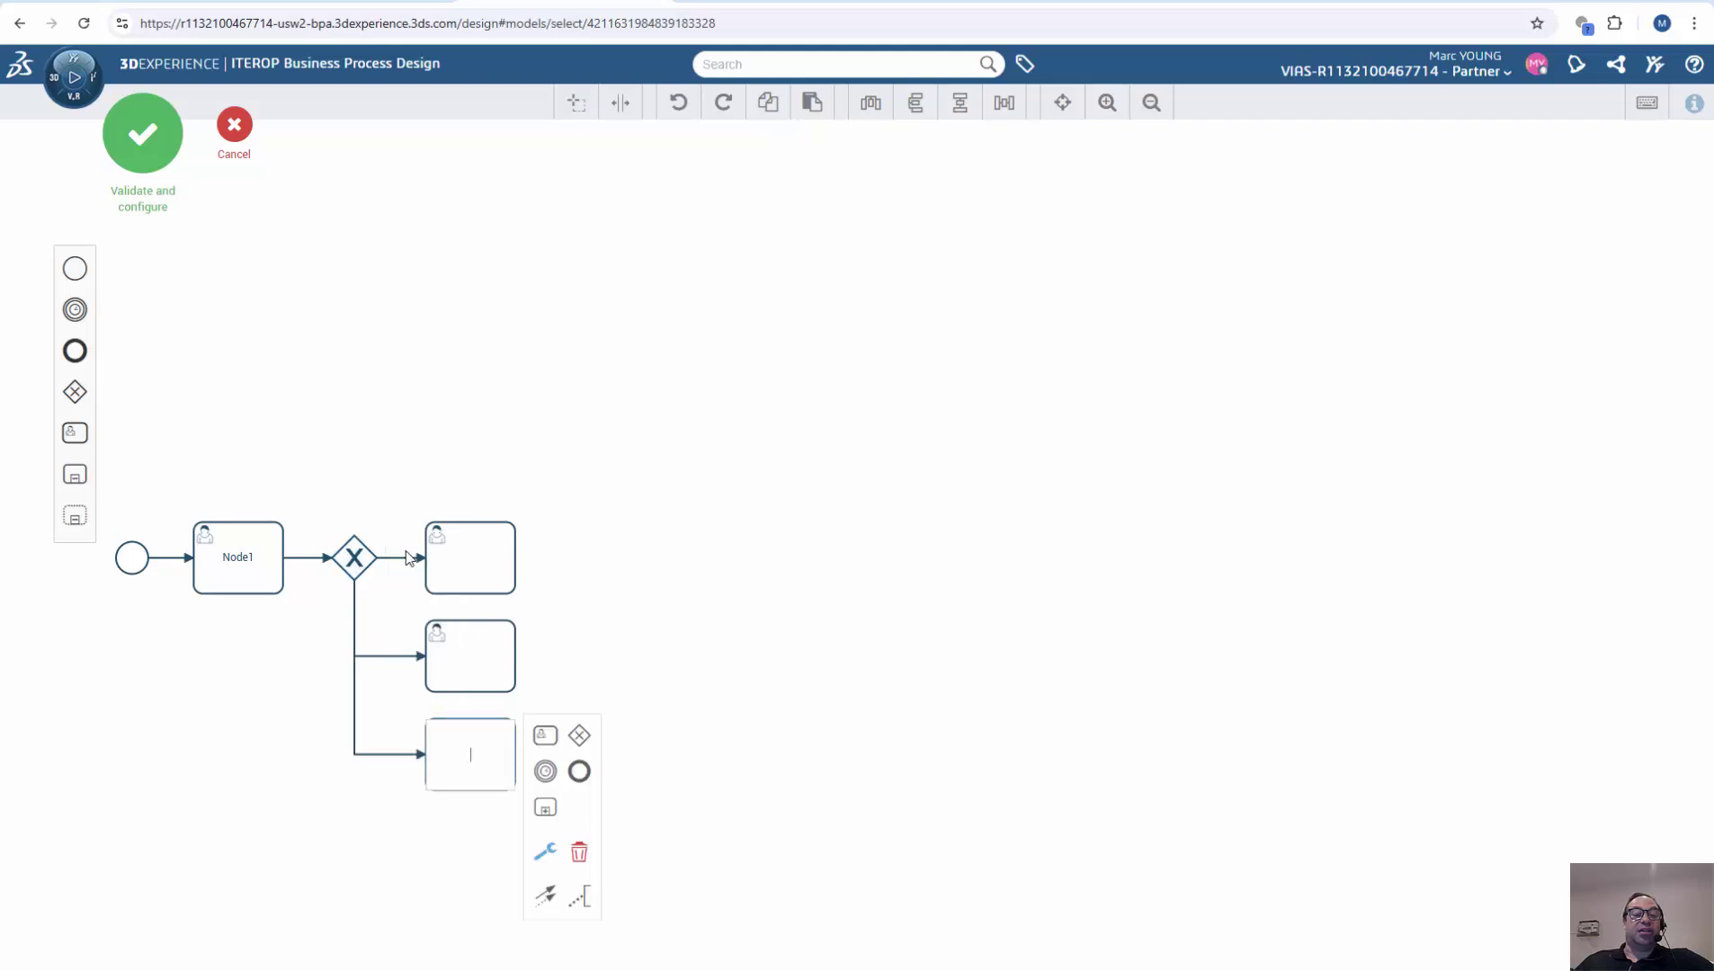
# Arrange the three branch tasks into a tidy vertical column.
pyautogui.moveTo(469, 562); pyautogui.dragTo(475, 432)
pyautogui.moveTo(470, 643); pyautogui.dragTo(465, 552)
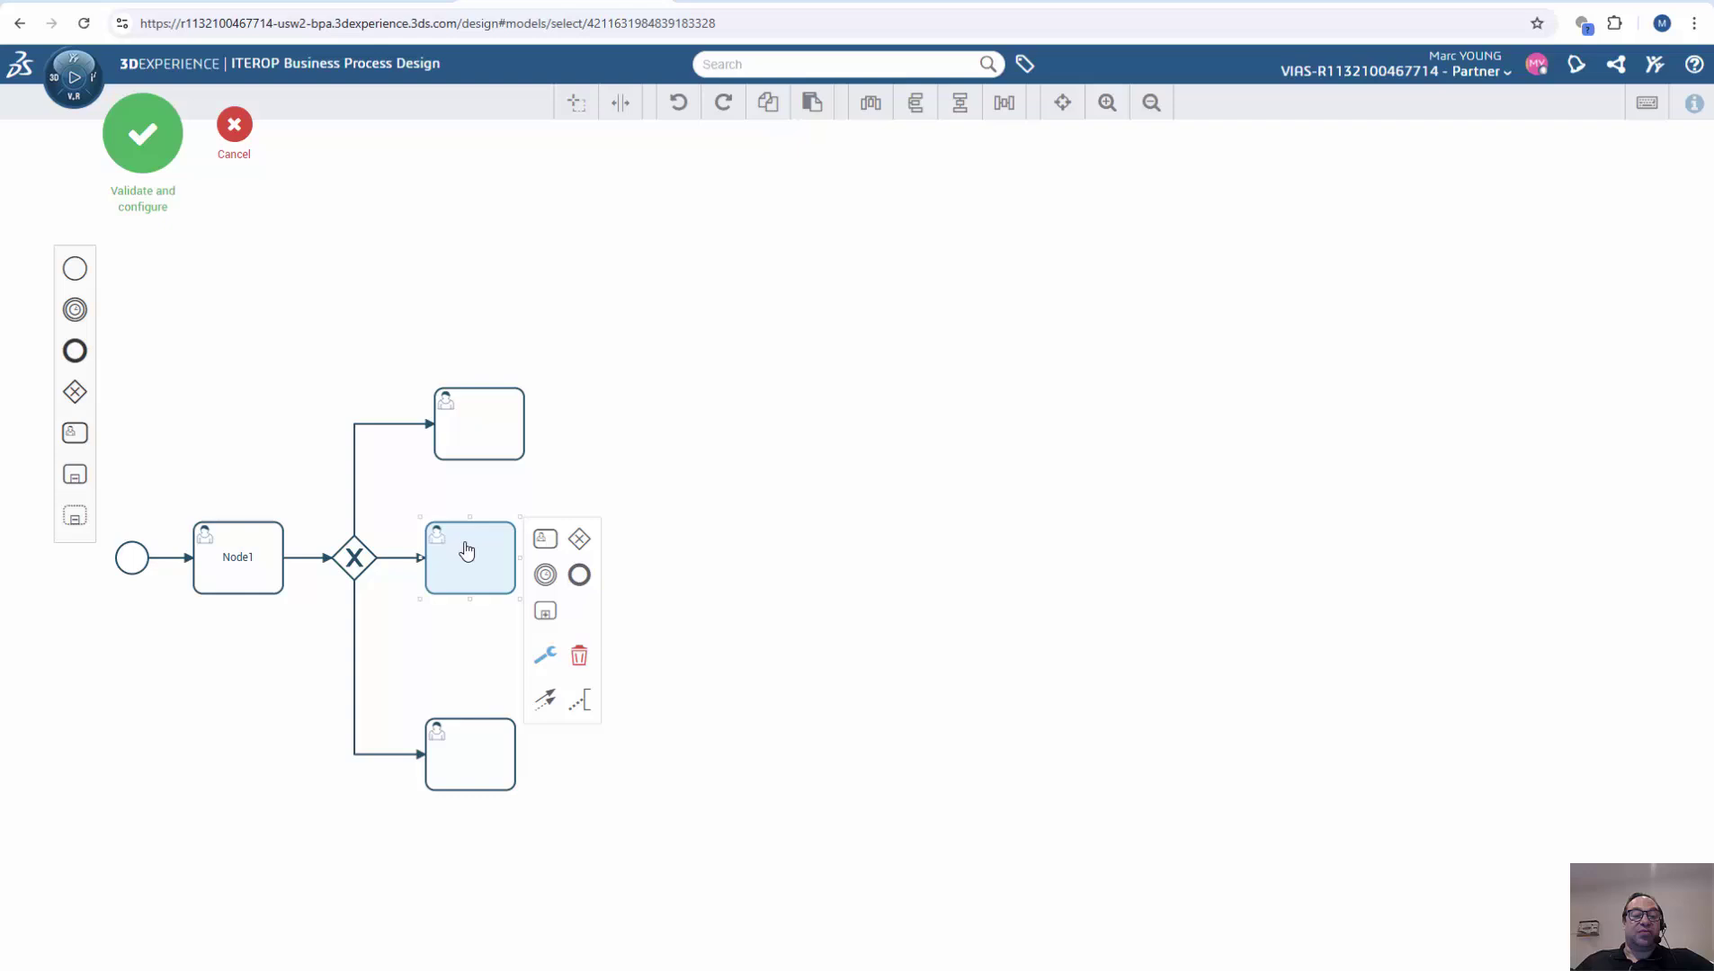
pyautogui.moveTo(436, 775); pyautogui.dragTo(439, 693)
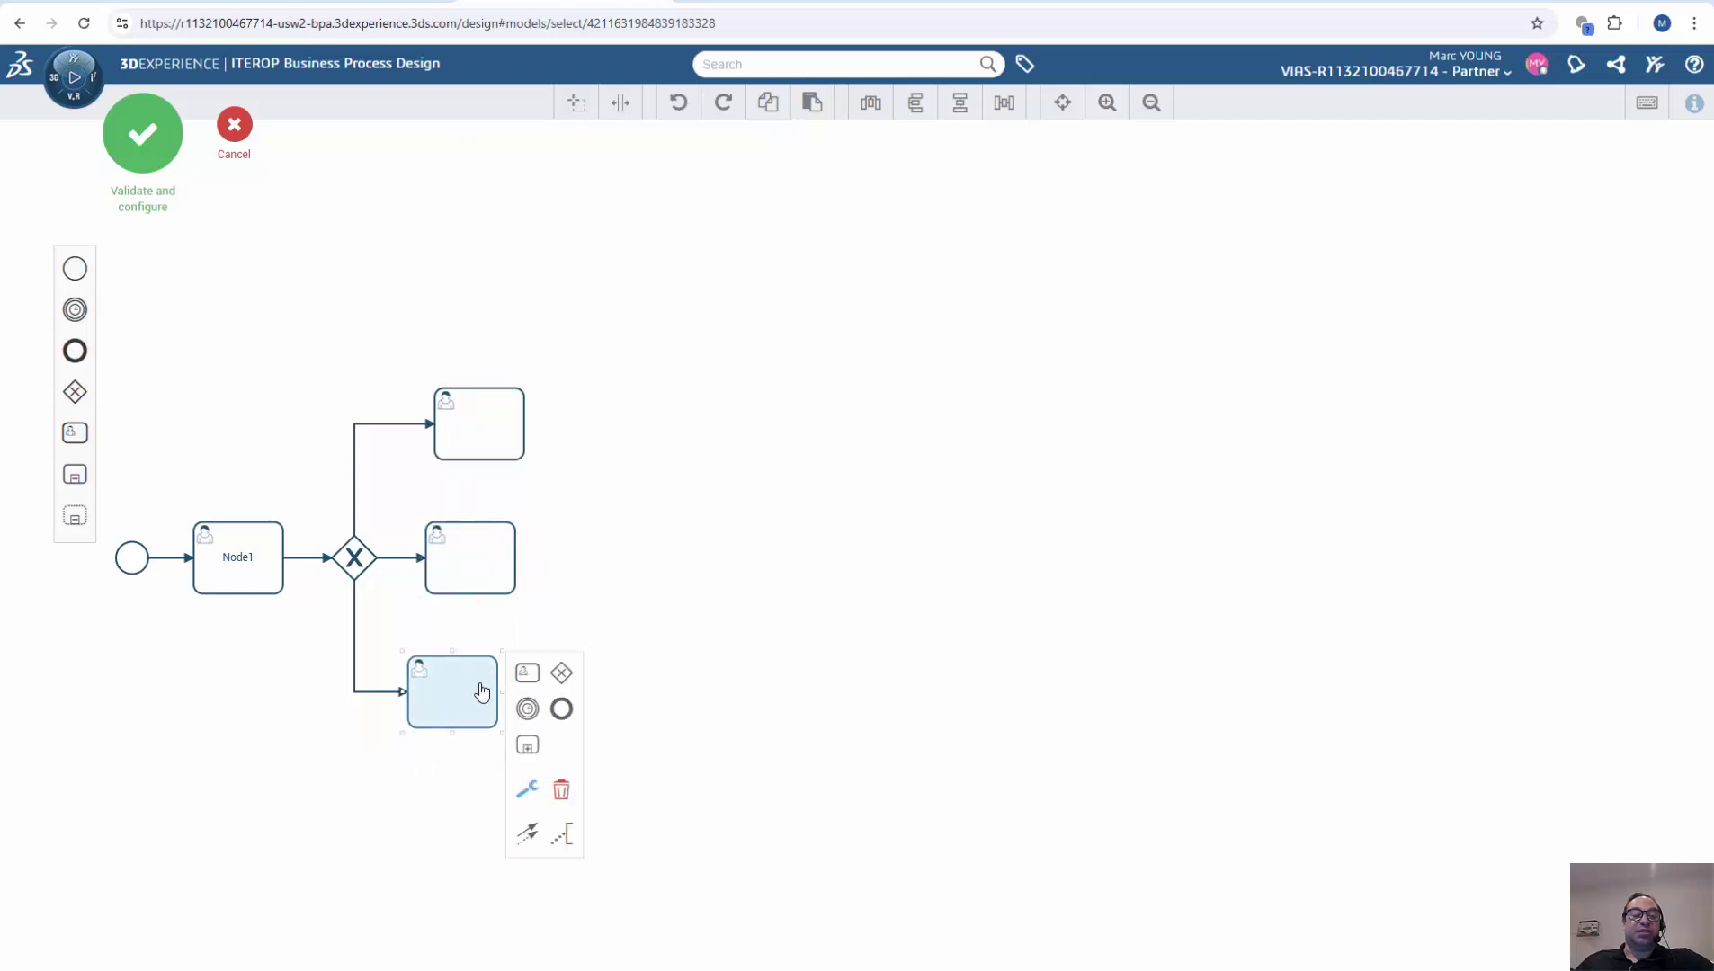
pyautogui.moveTo(484, 576); pyautogui.dragTo(500, 559)
# Append a merging exclusive gateway to the top task and connect the middle and bottom tasks into it.
pyautogui.click(493, 446)
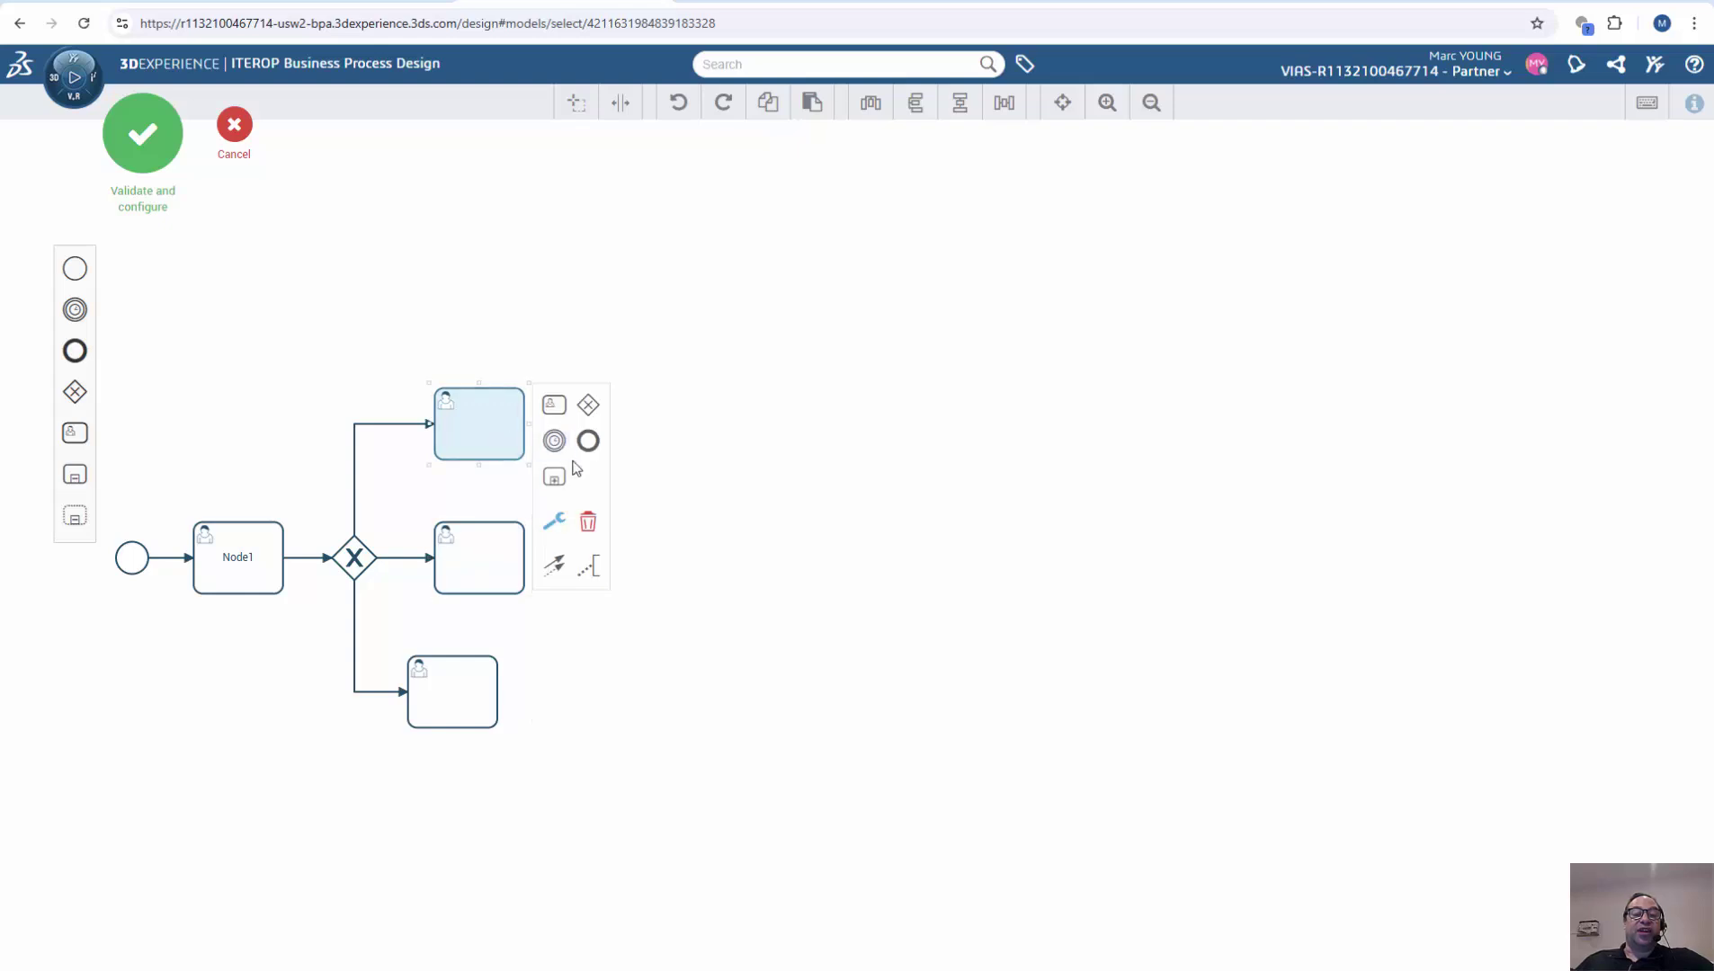
pyautogui.click(588, 406)
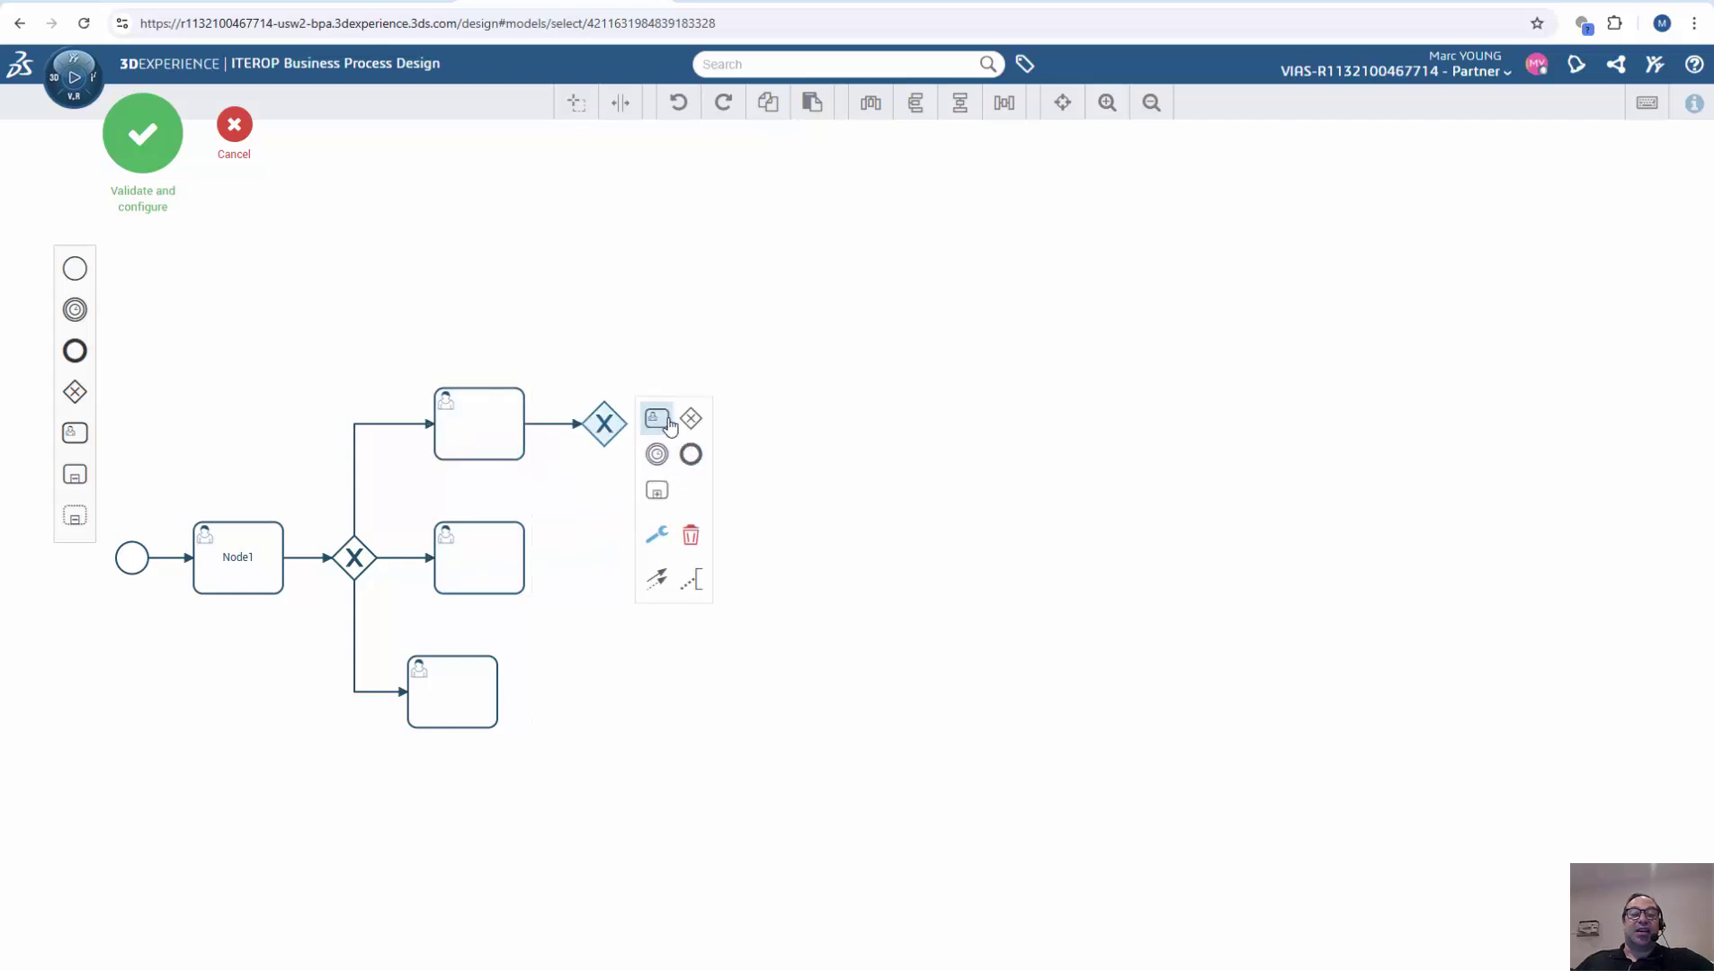
pyautogui.click(621, 428)
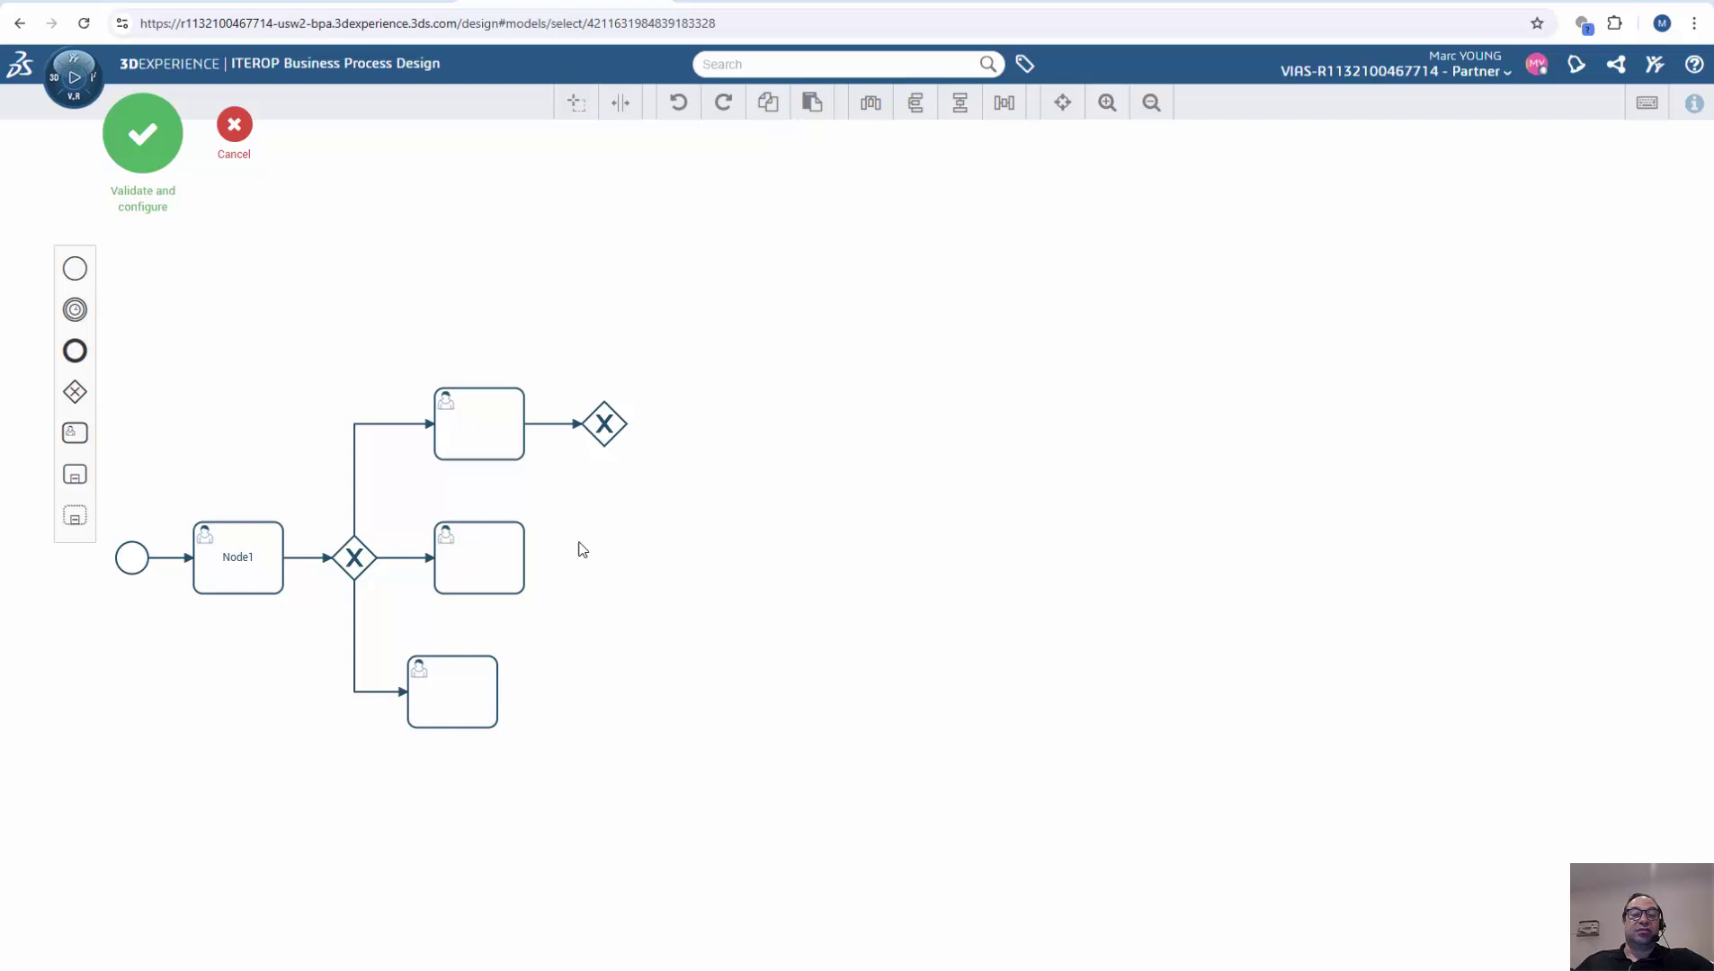
pyautogui.click(508, 564)
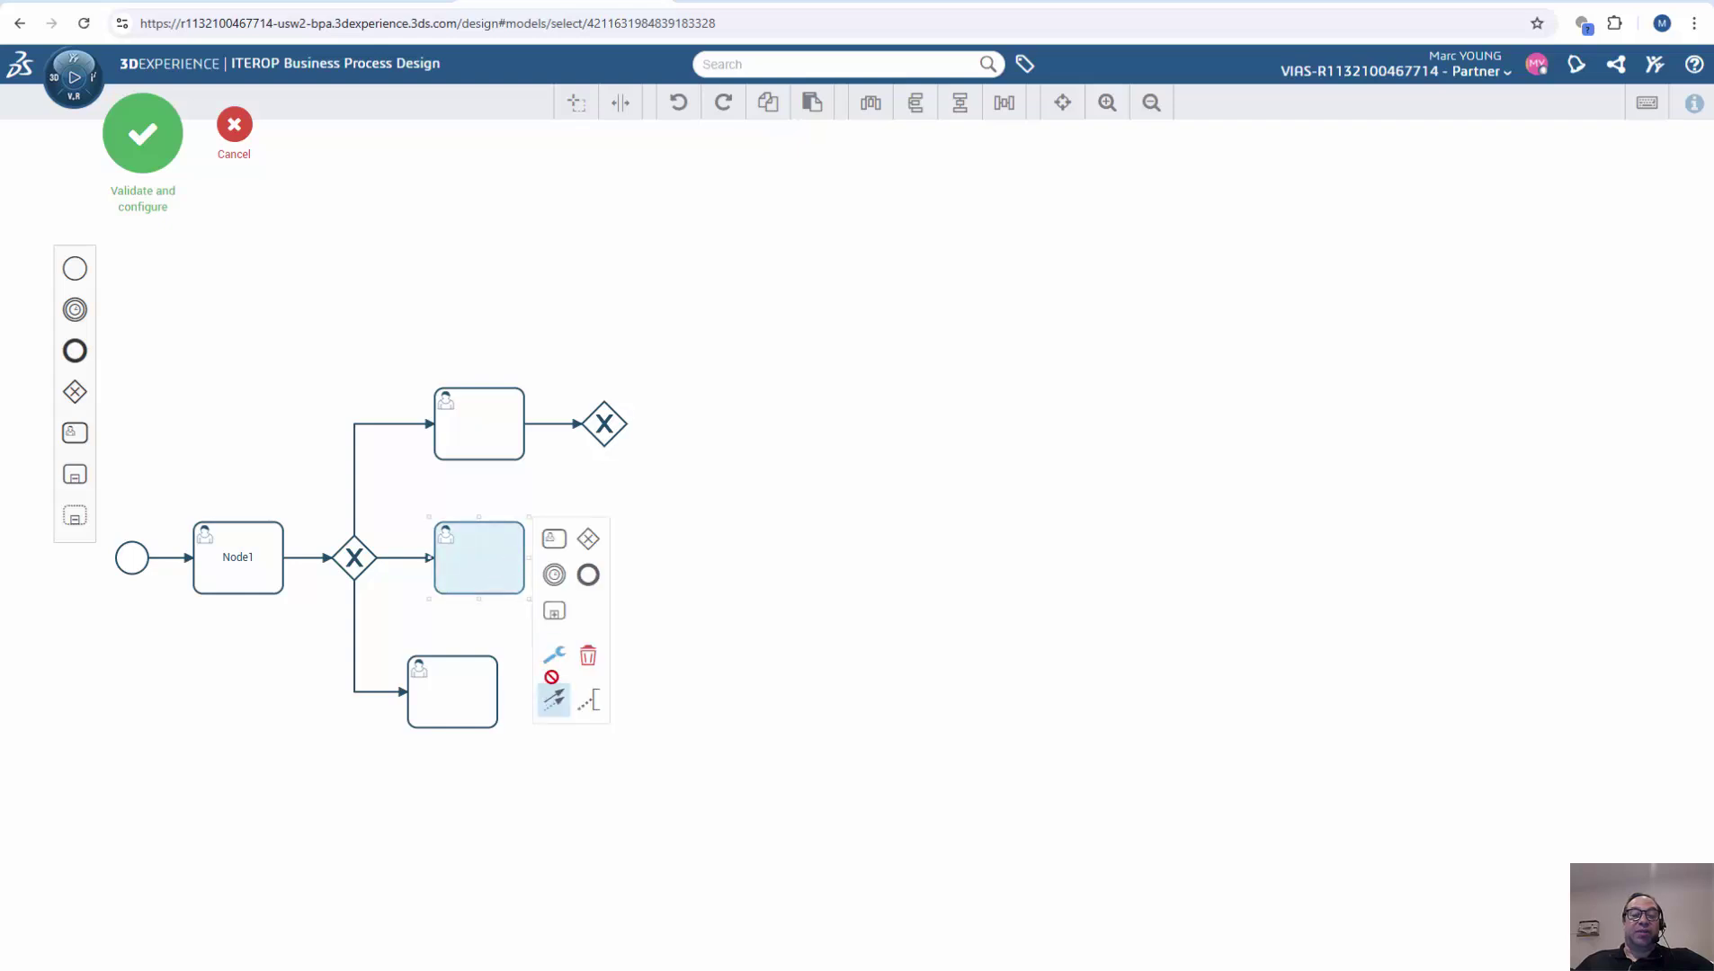
pyautogui.moveTo(554, 698)
pyautogui.mouseDown()
pyautogui.moveTo(605, 427)
pyautogui.moveTo(647, 531)
pyautogui.moveTo(643, 585)
pyautogui.mouseUp()
pyautogui.click(463, 714)
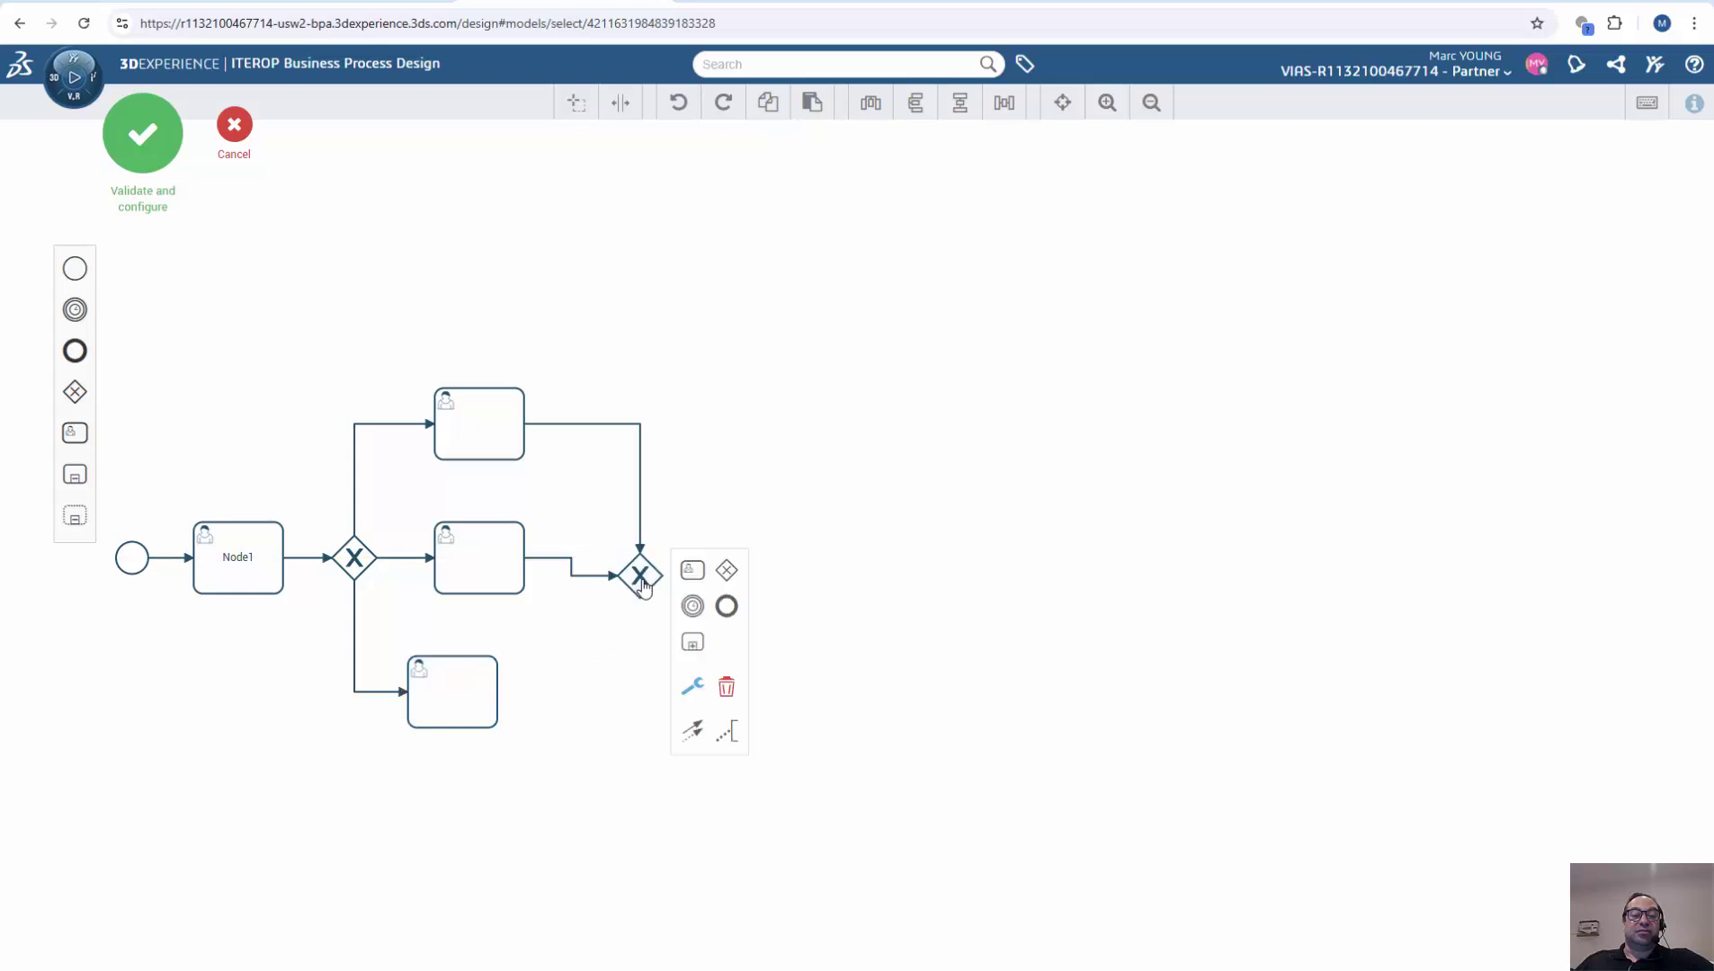
pyautogui.click(483, 709)
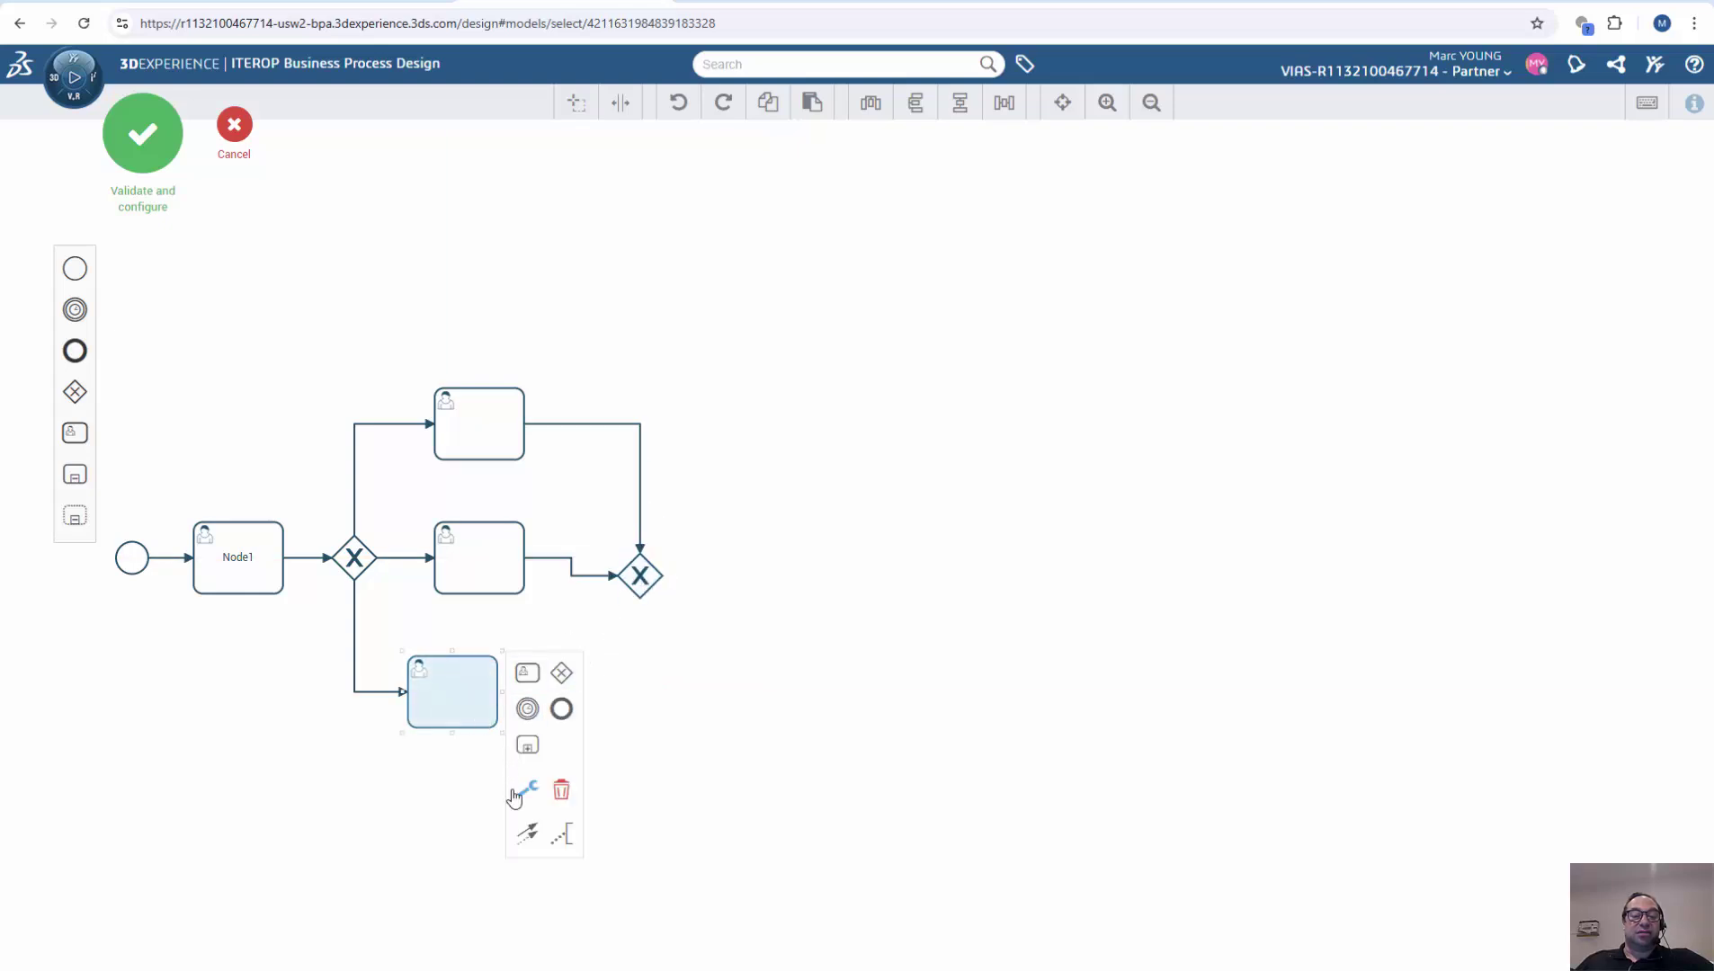
pyautogui.moveTo(527, 833)
pyautogui.mouseDown()
pyautogui.moveTo(551, 681)
pyautogui.moveTo(643, 601)
pyautogui.mouseUp()
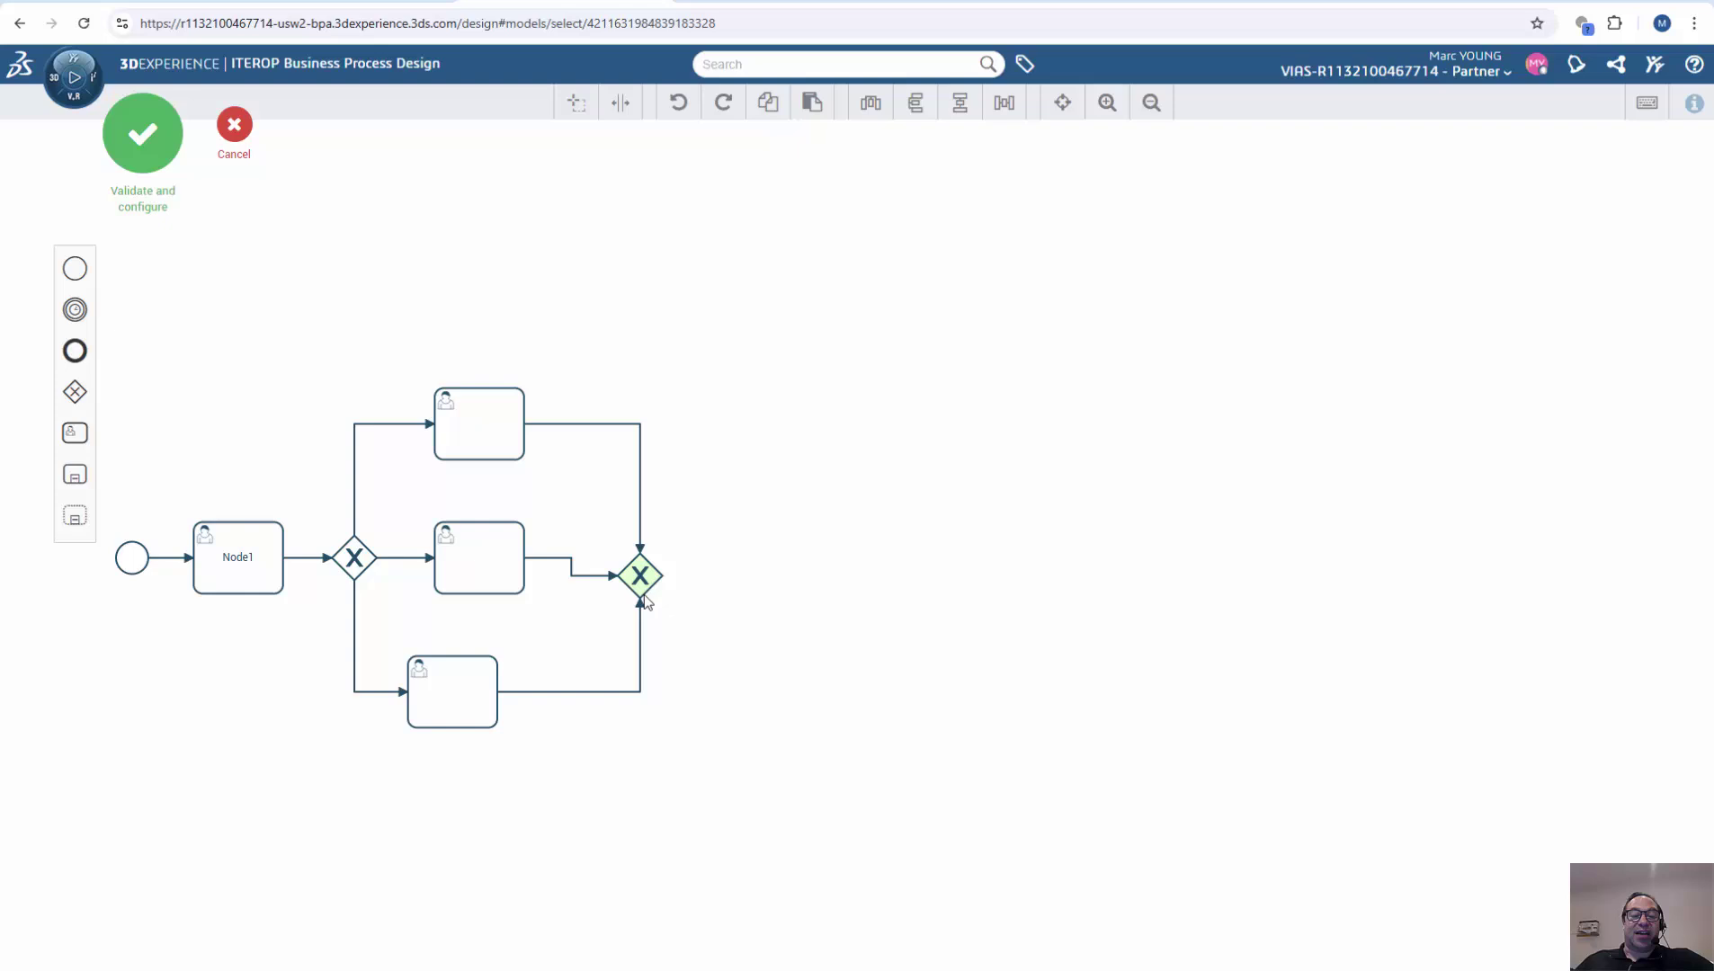
# Change the branching gateway after Node1 into a parallel gateway.
pyautogui.click(763, 471)
pyautogui.click(352, 560)
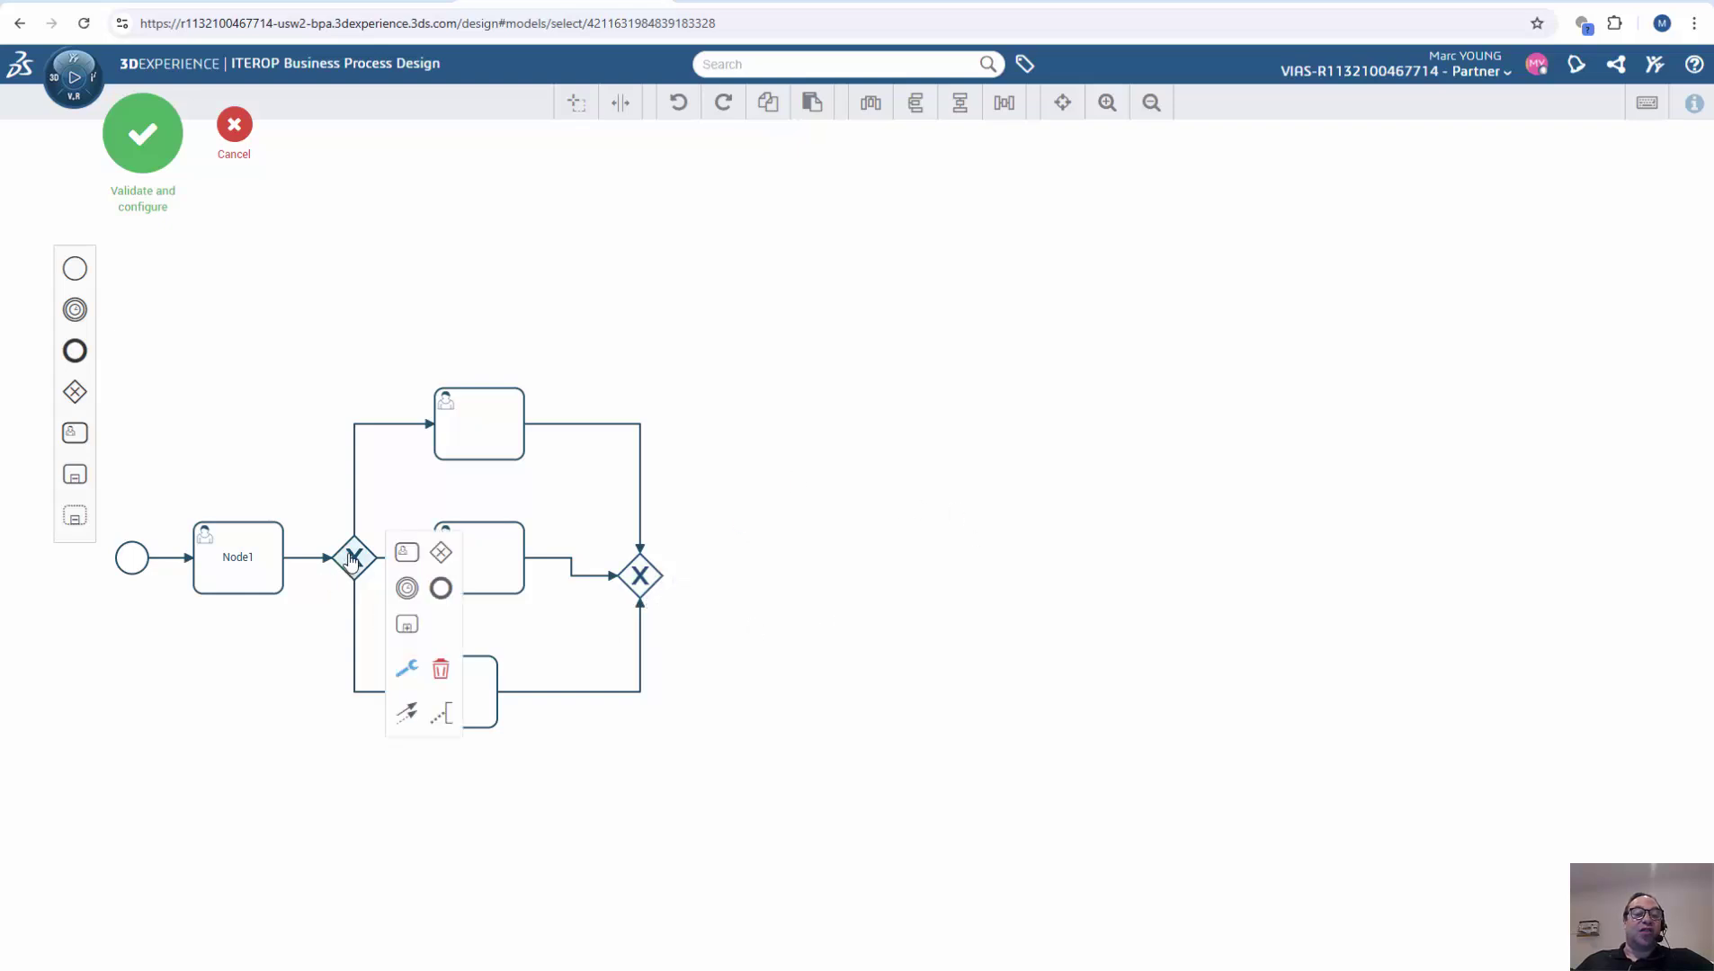
pyautogui.click(399, 670)
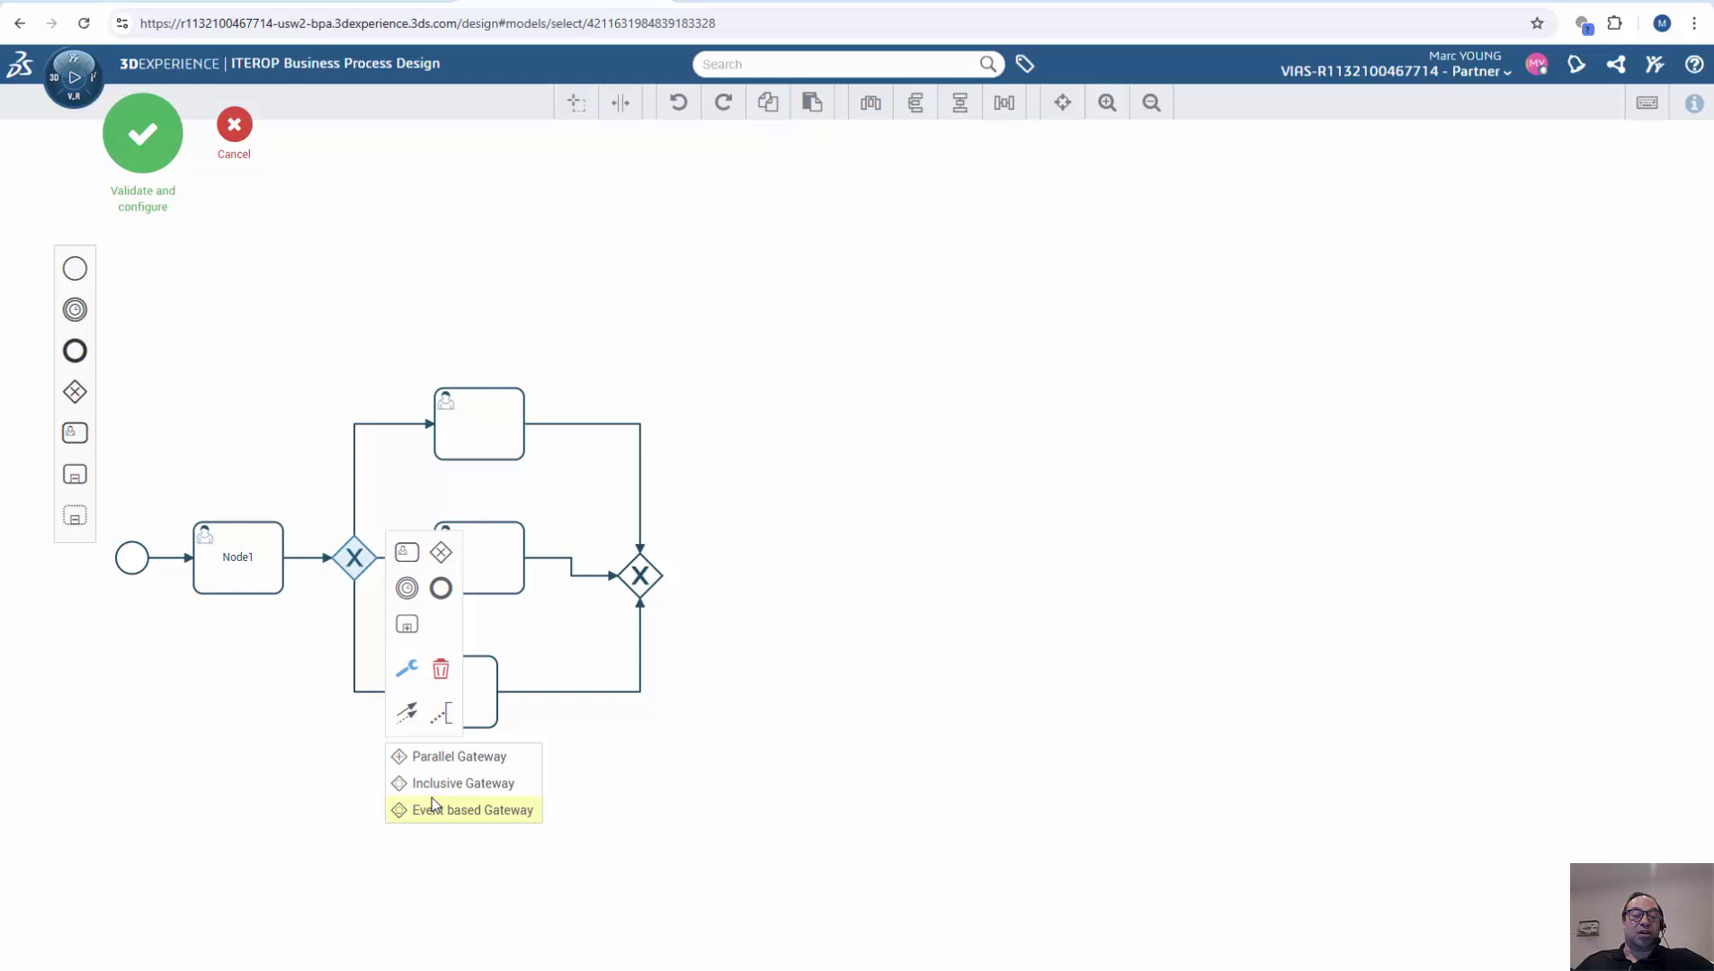
pyautogui.click(428, 761)
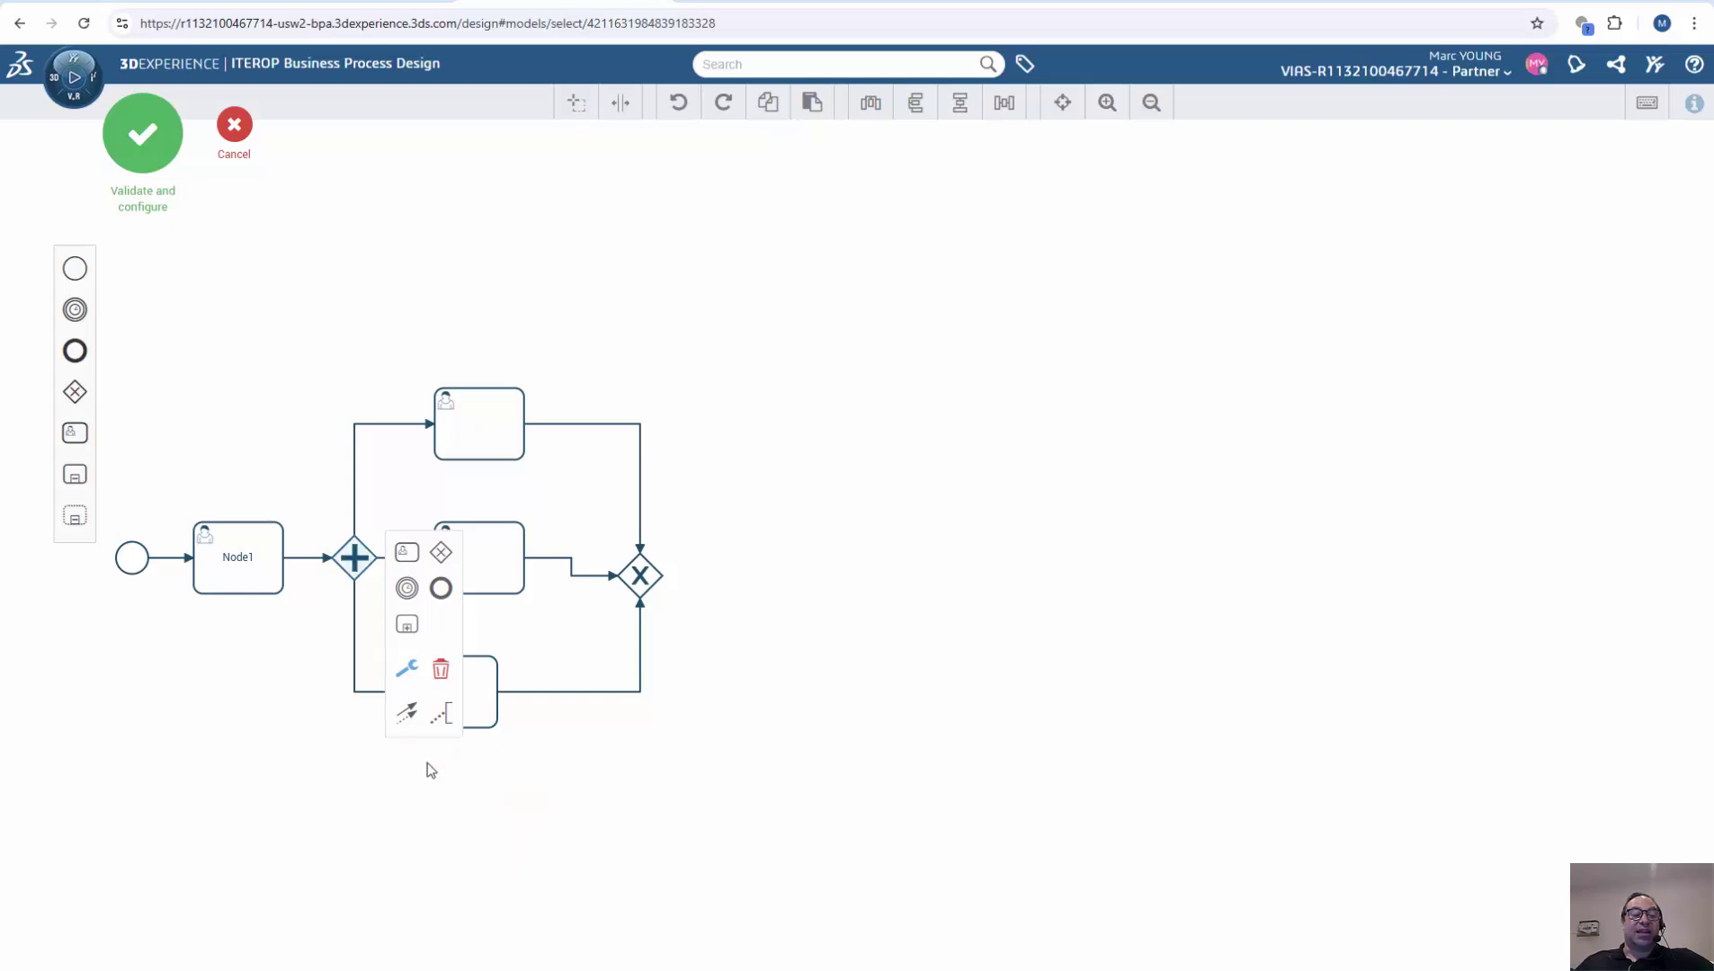
# Change the joining gateway on the right into a parallel gateway.
pyautogui.click(638, 589)
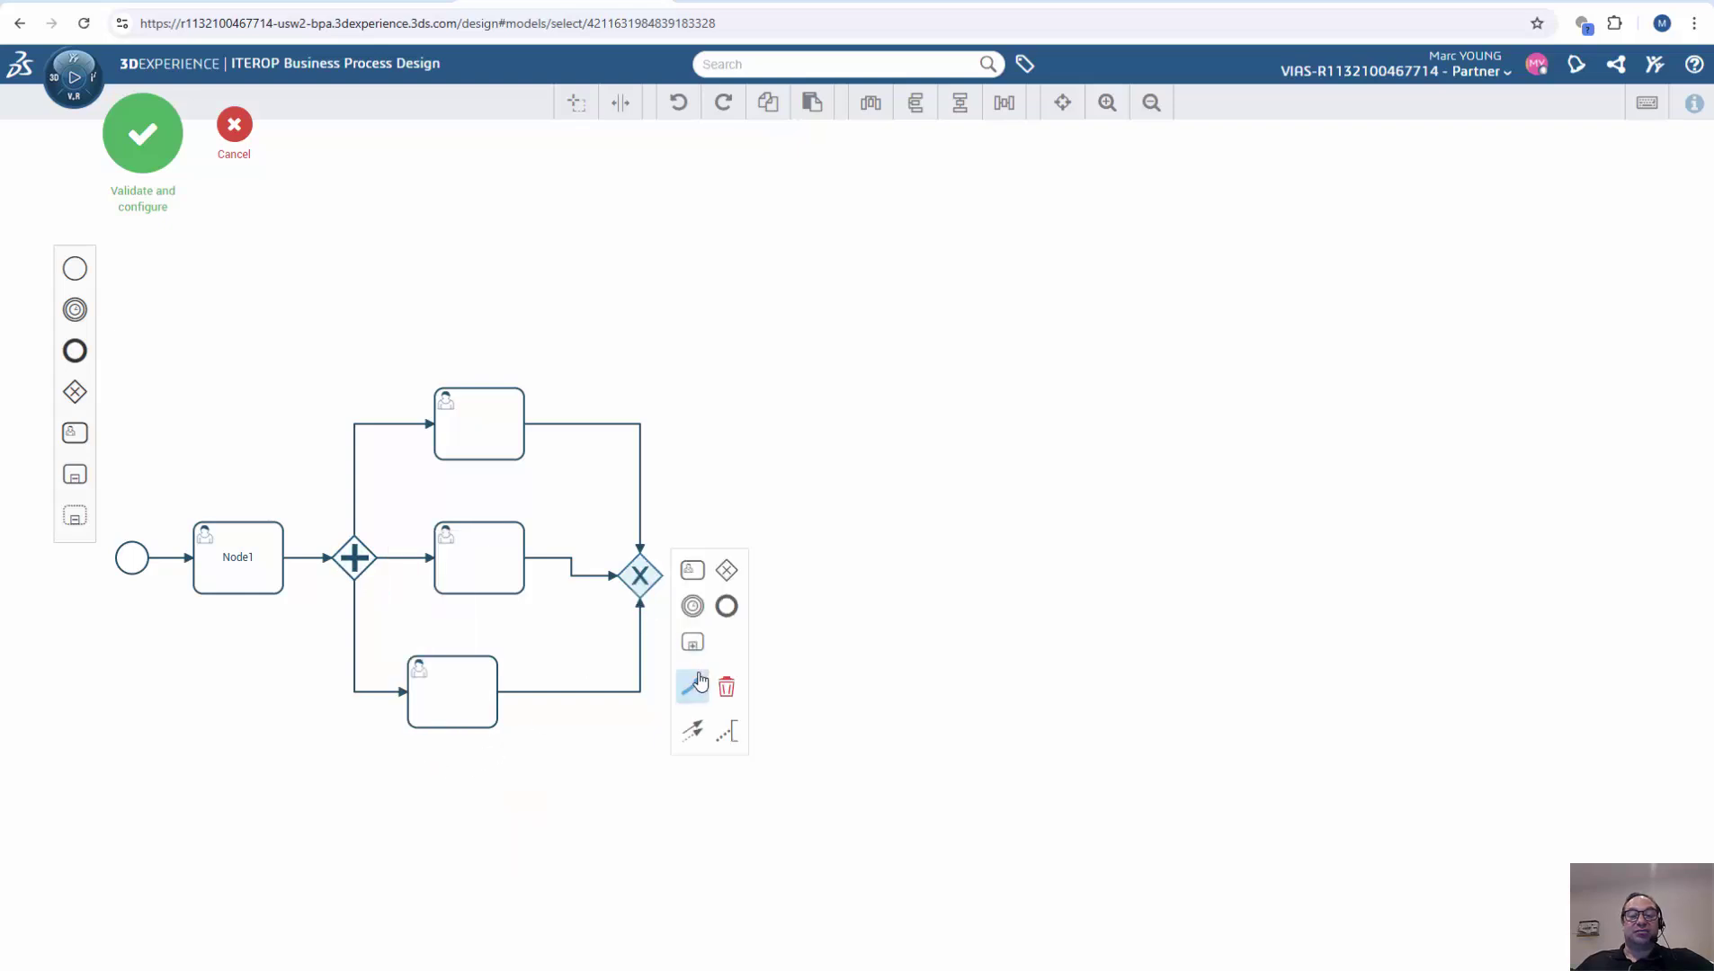
pyautogui.click(693, 686)
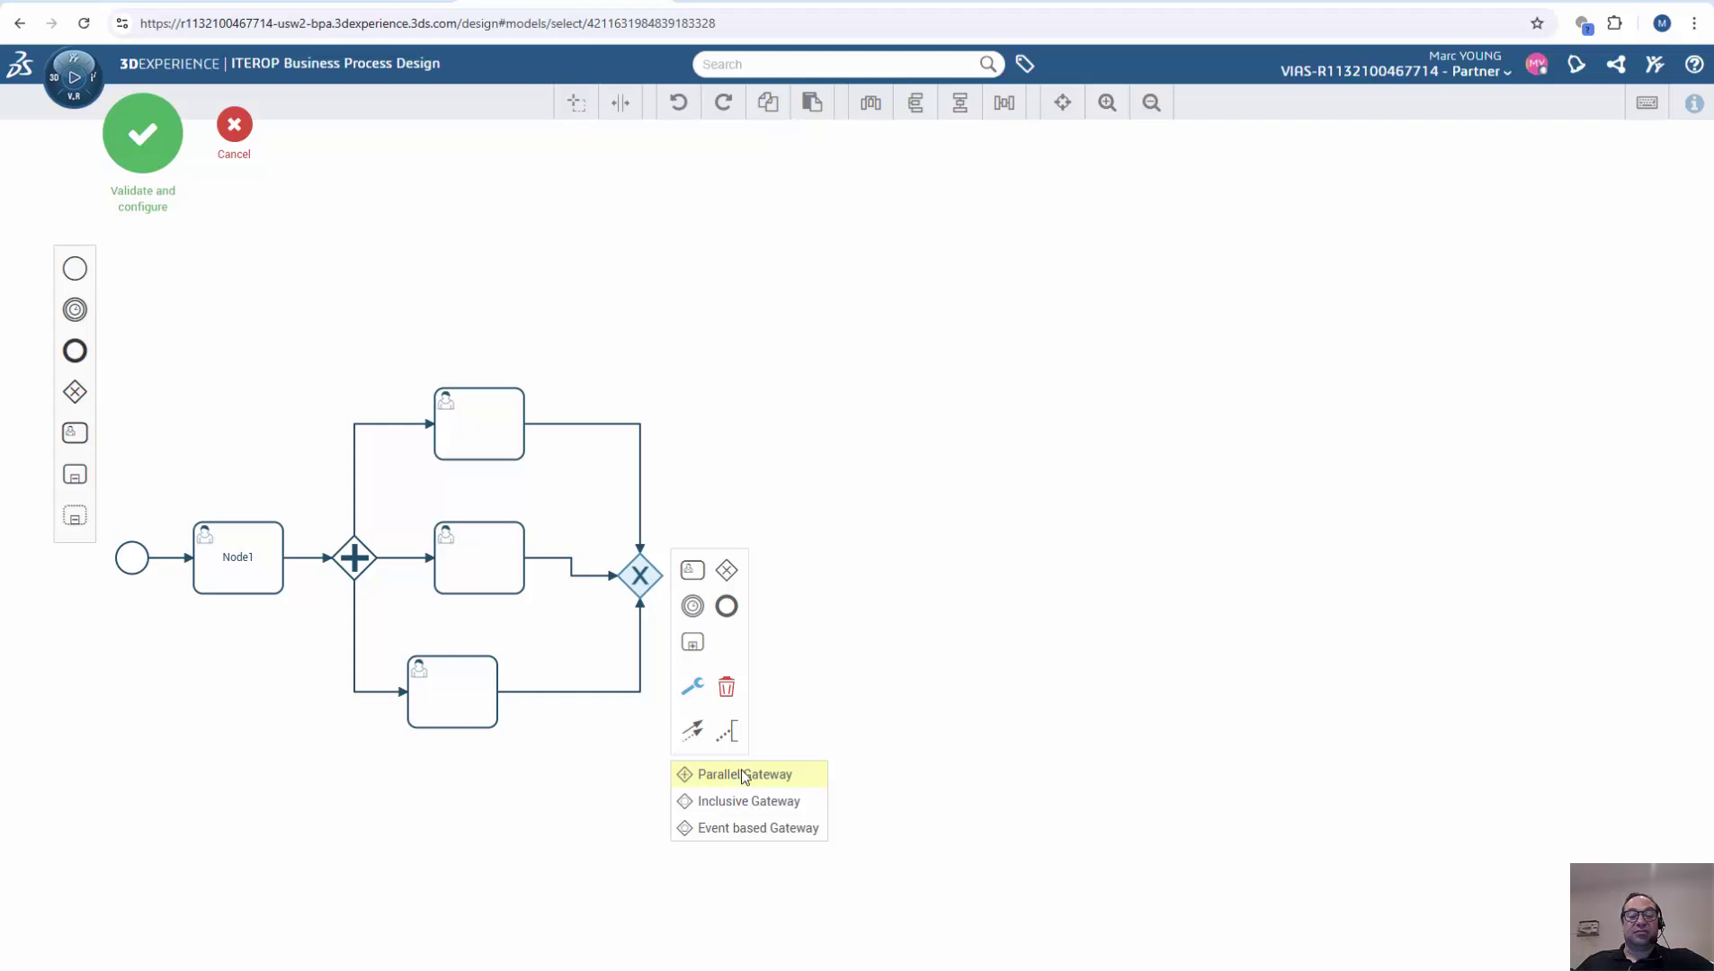
pyautogui.click(743, 775)
pyautogui.click(705, 564)
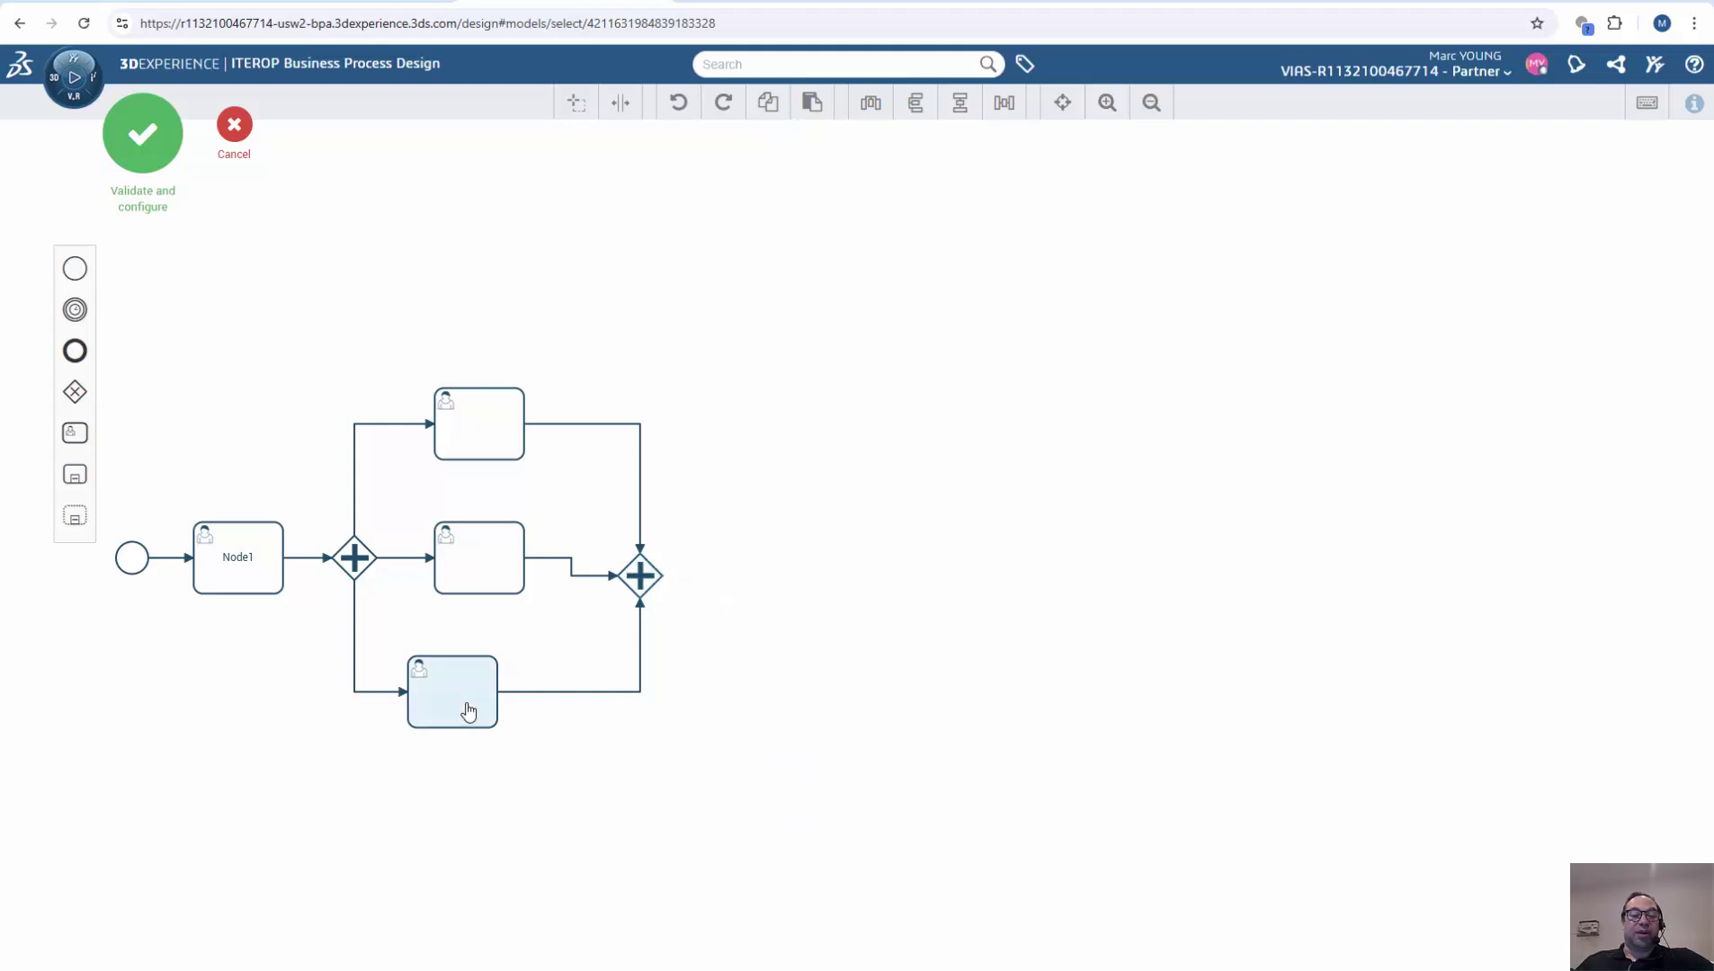
pyautogui.click(481, 423)
# Label the top, middle and bottom branch tasks Engineering, Manufacturing and Quality.
pyautogui.doubleClick(474, 433)
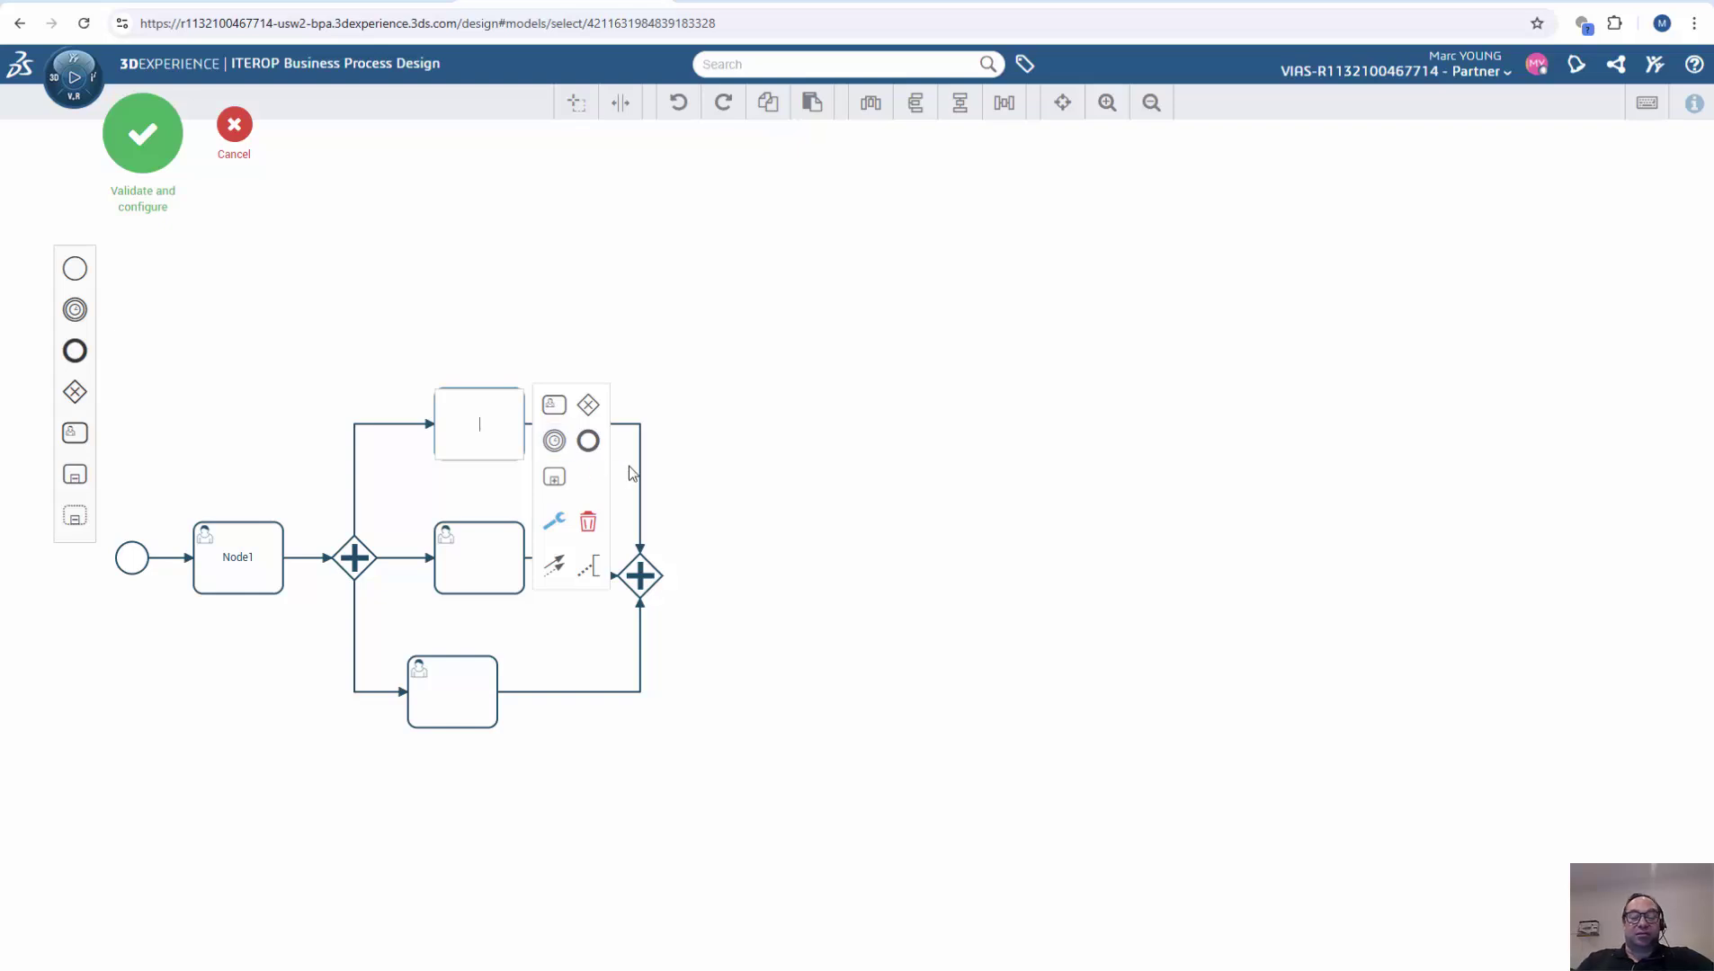
pyautogui.write('Engineering')
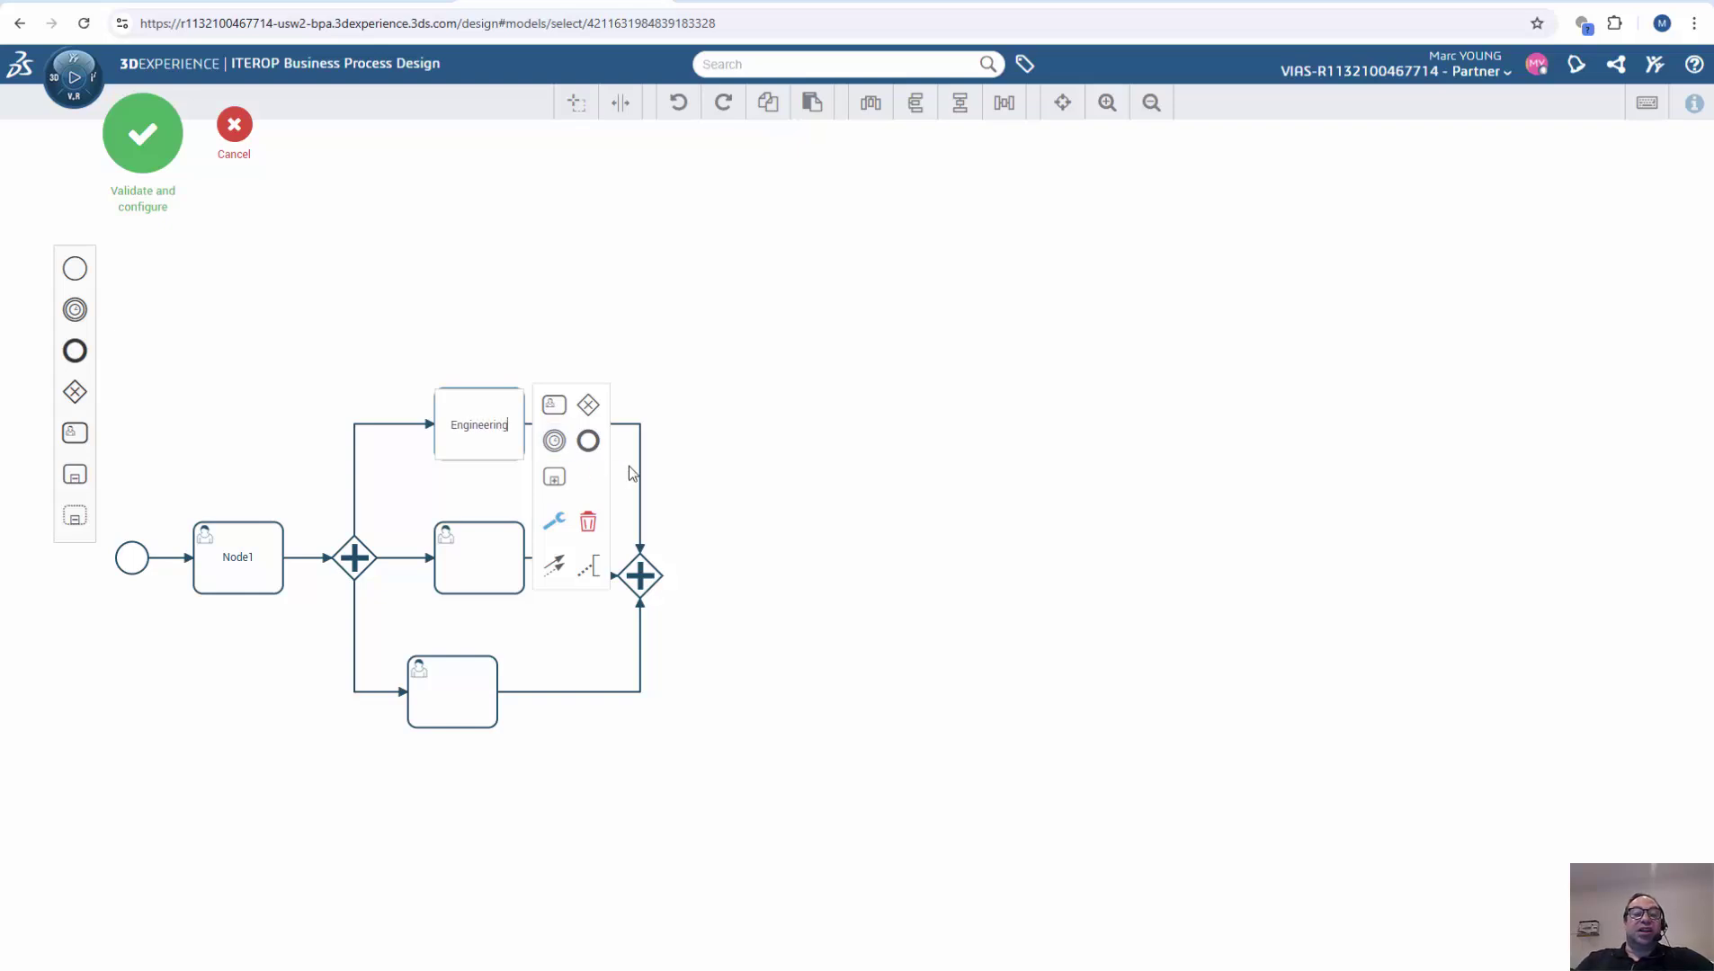
pyautogui.click(485, 583)
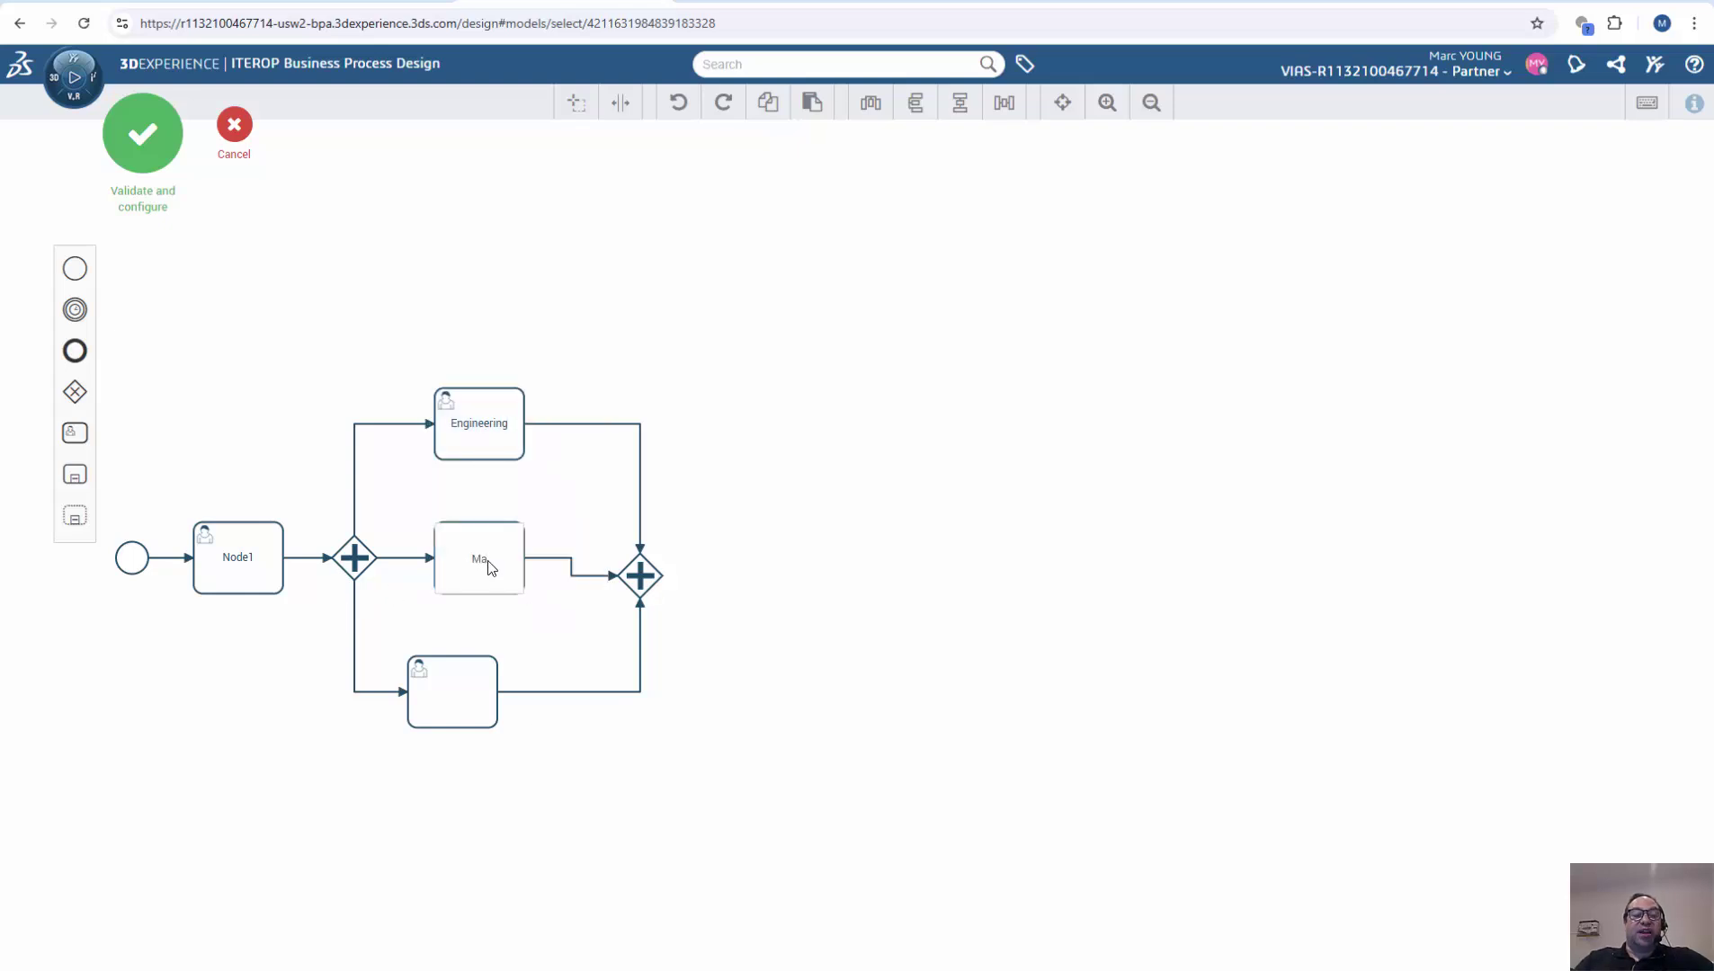
pyautogui.write('Manufacturing')
pyautogui.click(464, 707)
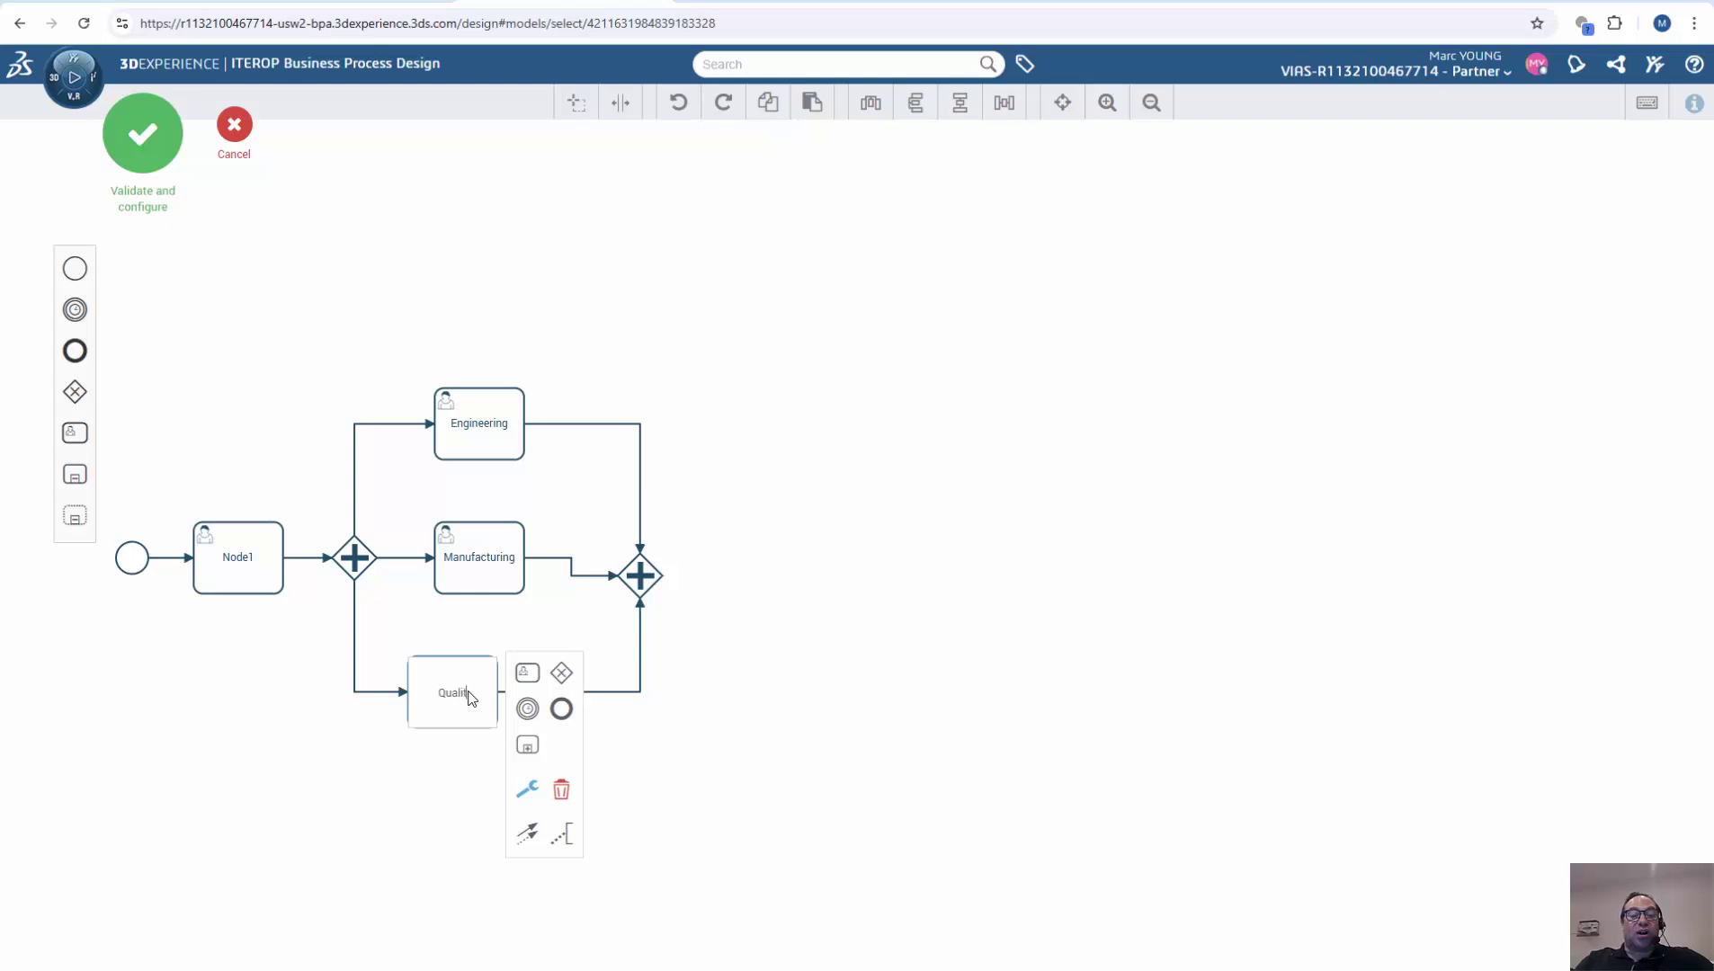
pyautogui.write('Quality')
pyautogui.click(902, 551)
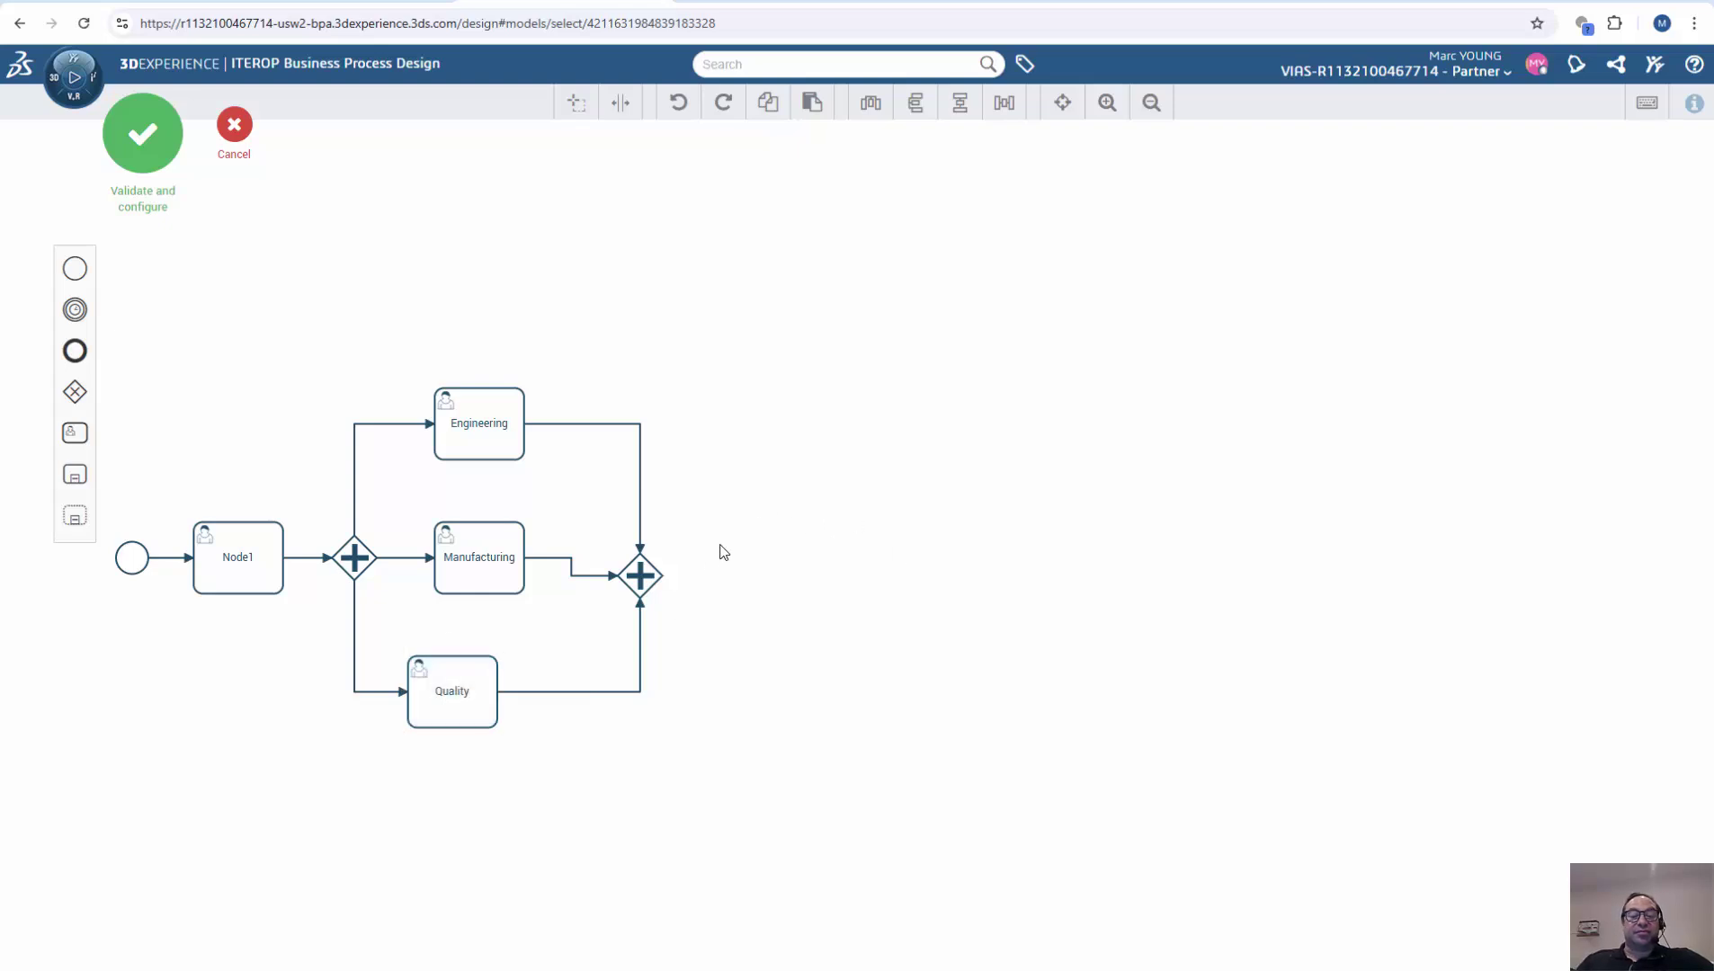
# Append a new task after the joining parallel gateway to become the Manager task.
pyautogui.click(645, 583)
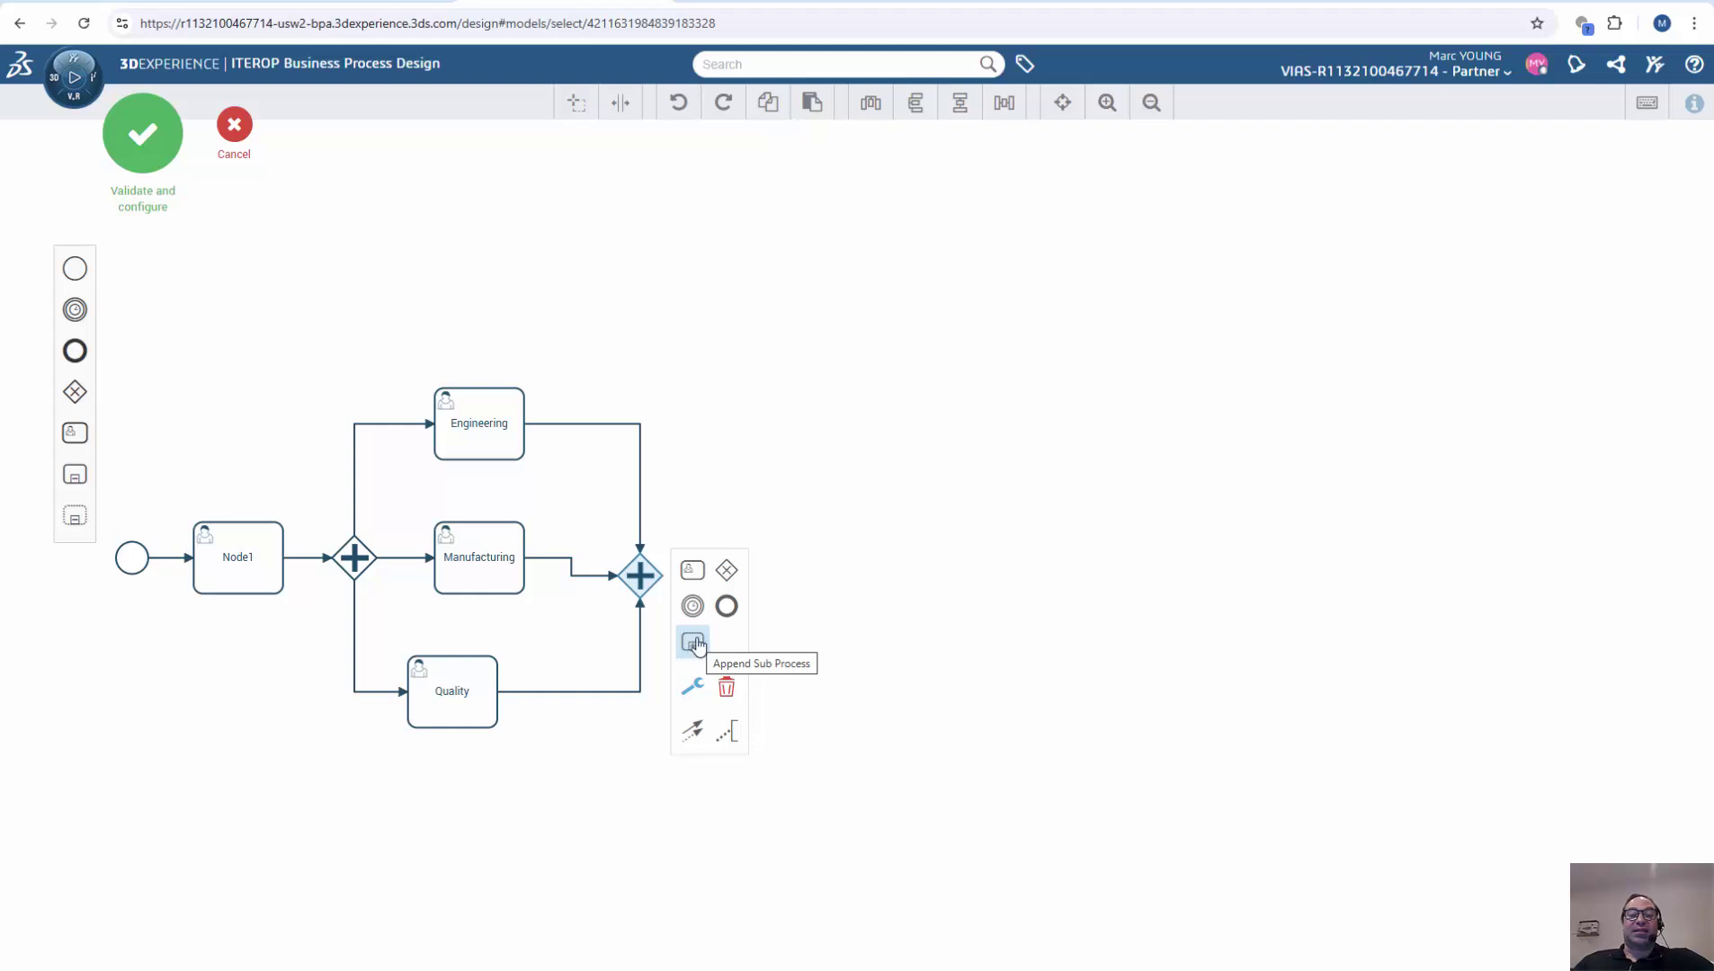
pyautogui.click(692, 572)
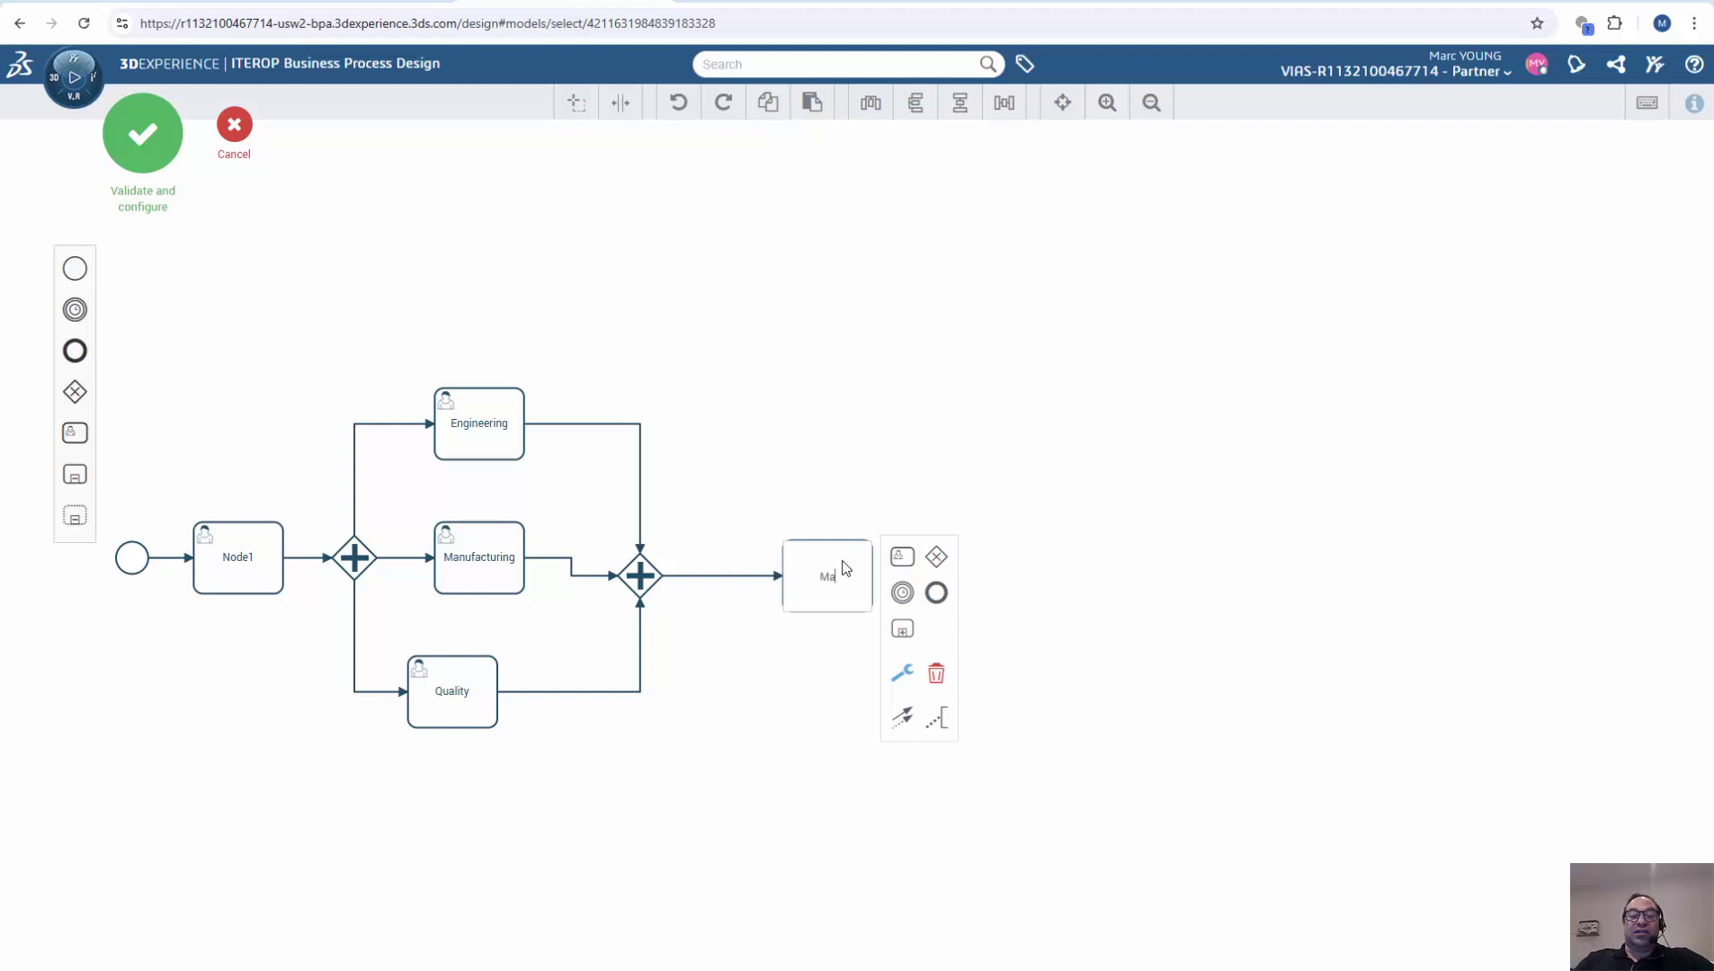
# Confirm the new task's name as Manager.
pyautogui.click(888, 480)
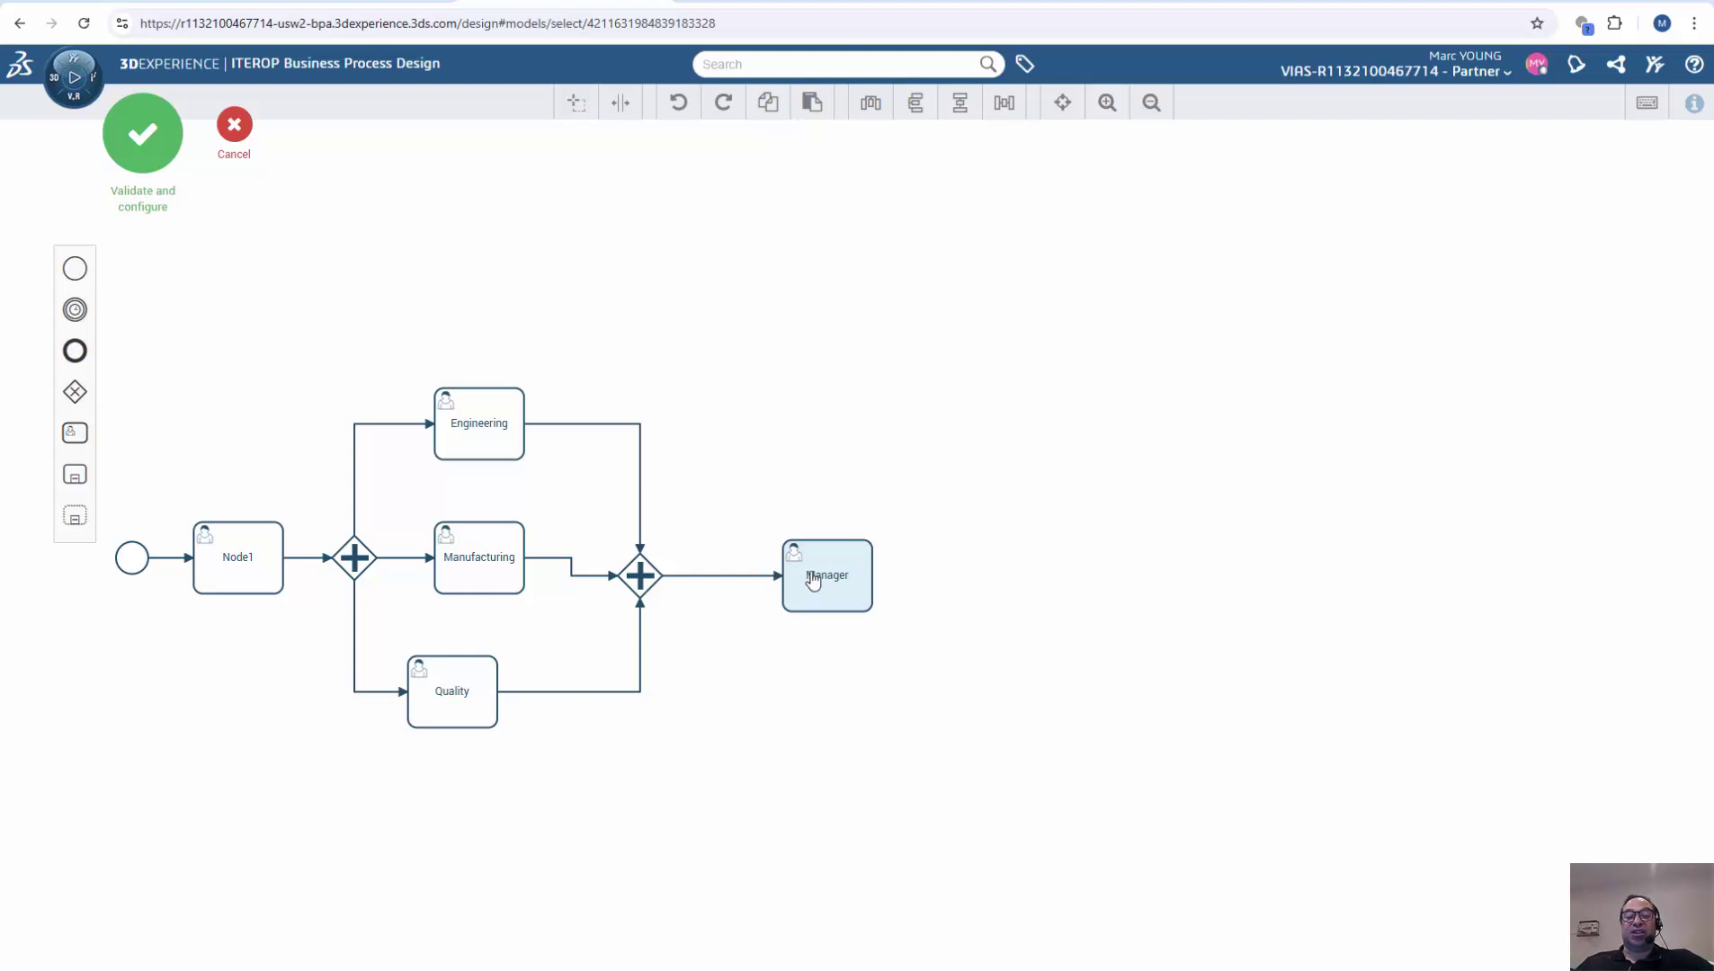
pyautogui.rightClick(855, 575)
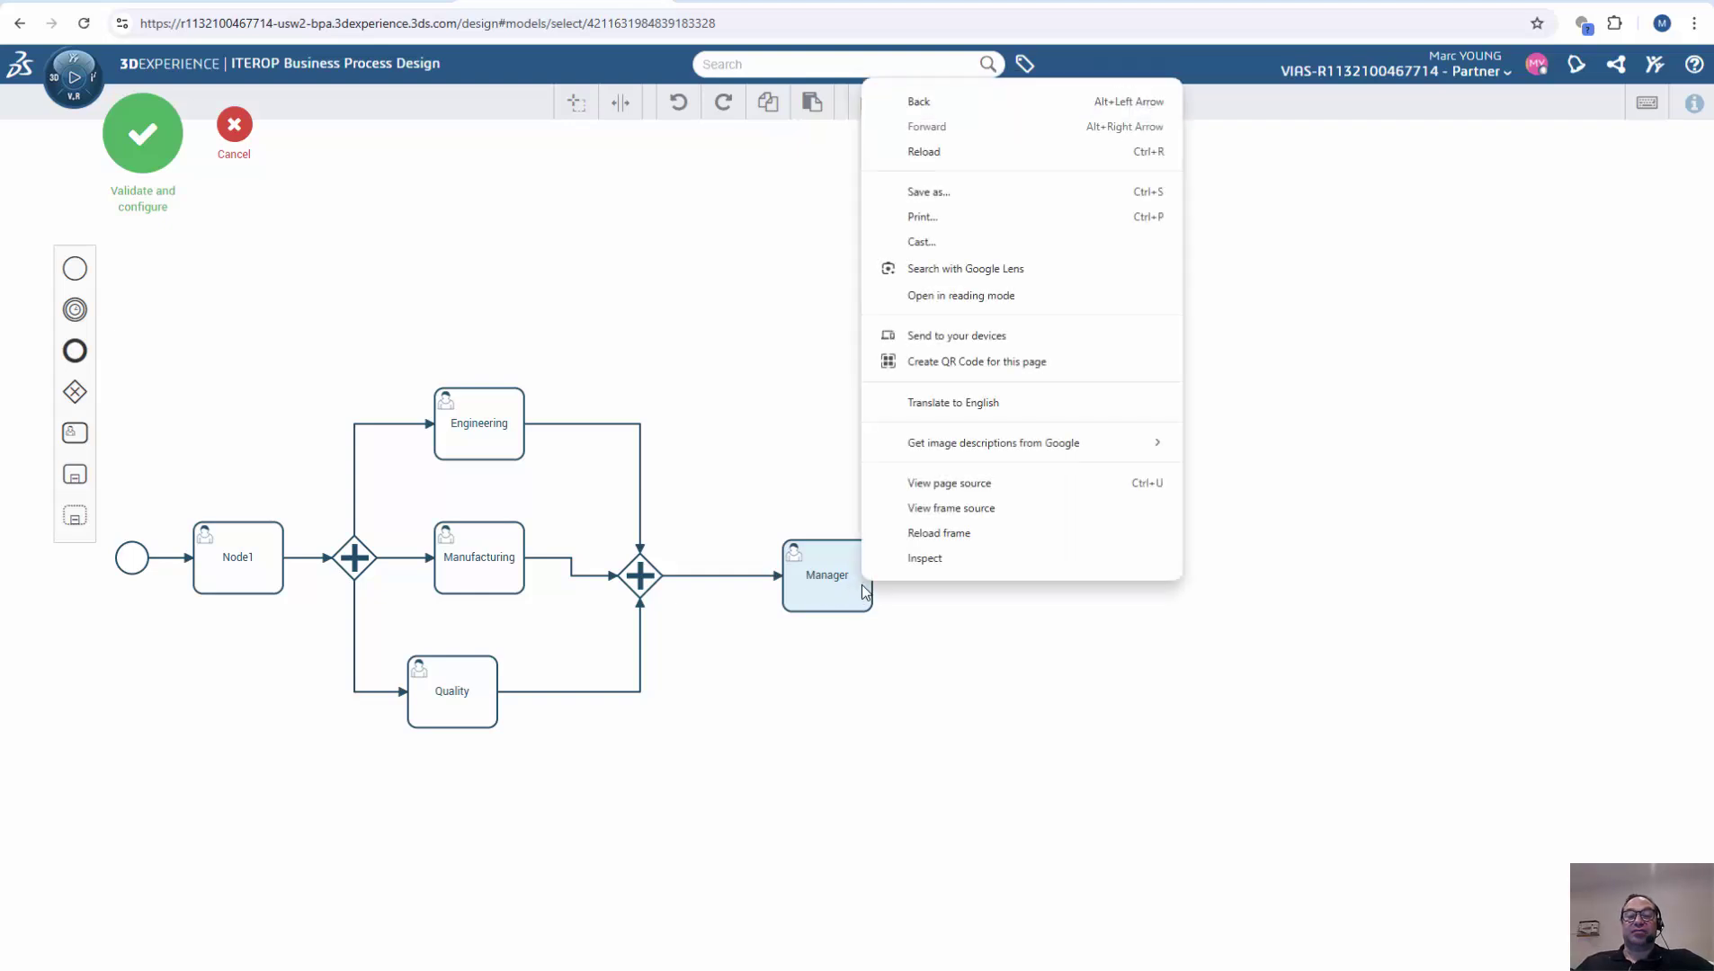
pyautogui.click(884, 676)
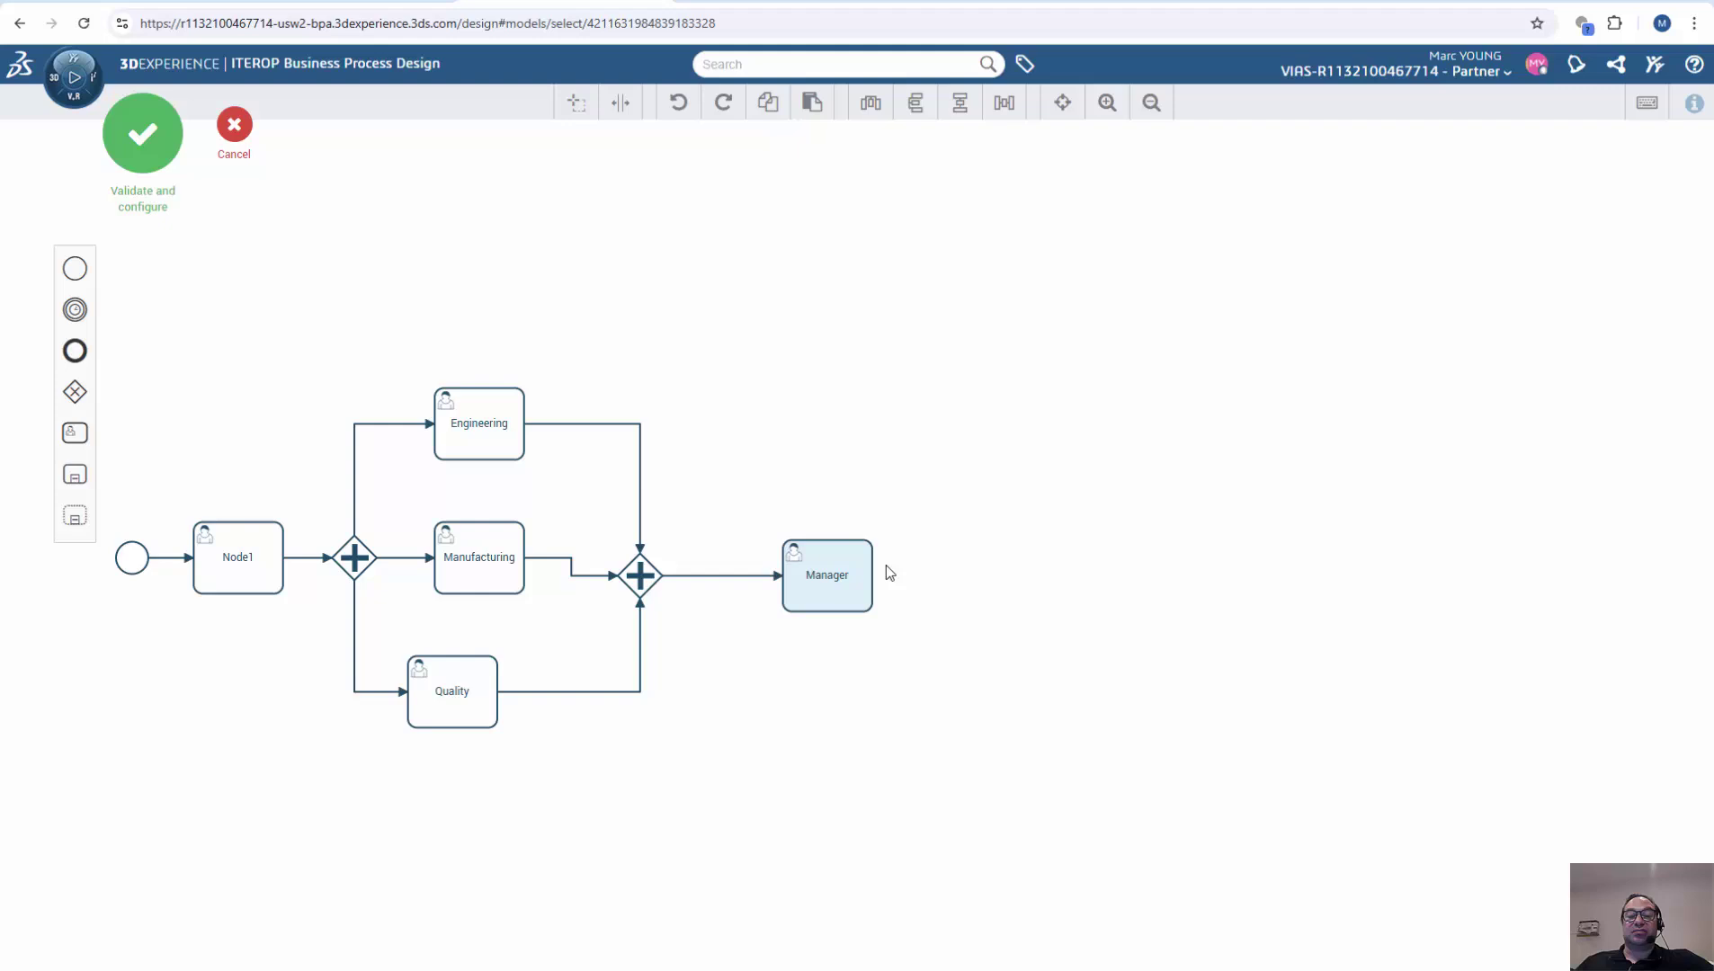
# Append a gateway after Manager and make it an inclusive gateway.
pyautogui.click(871, 574)
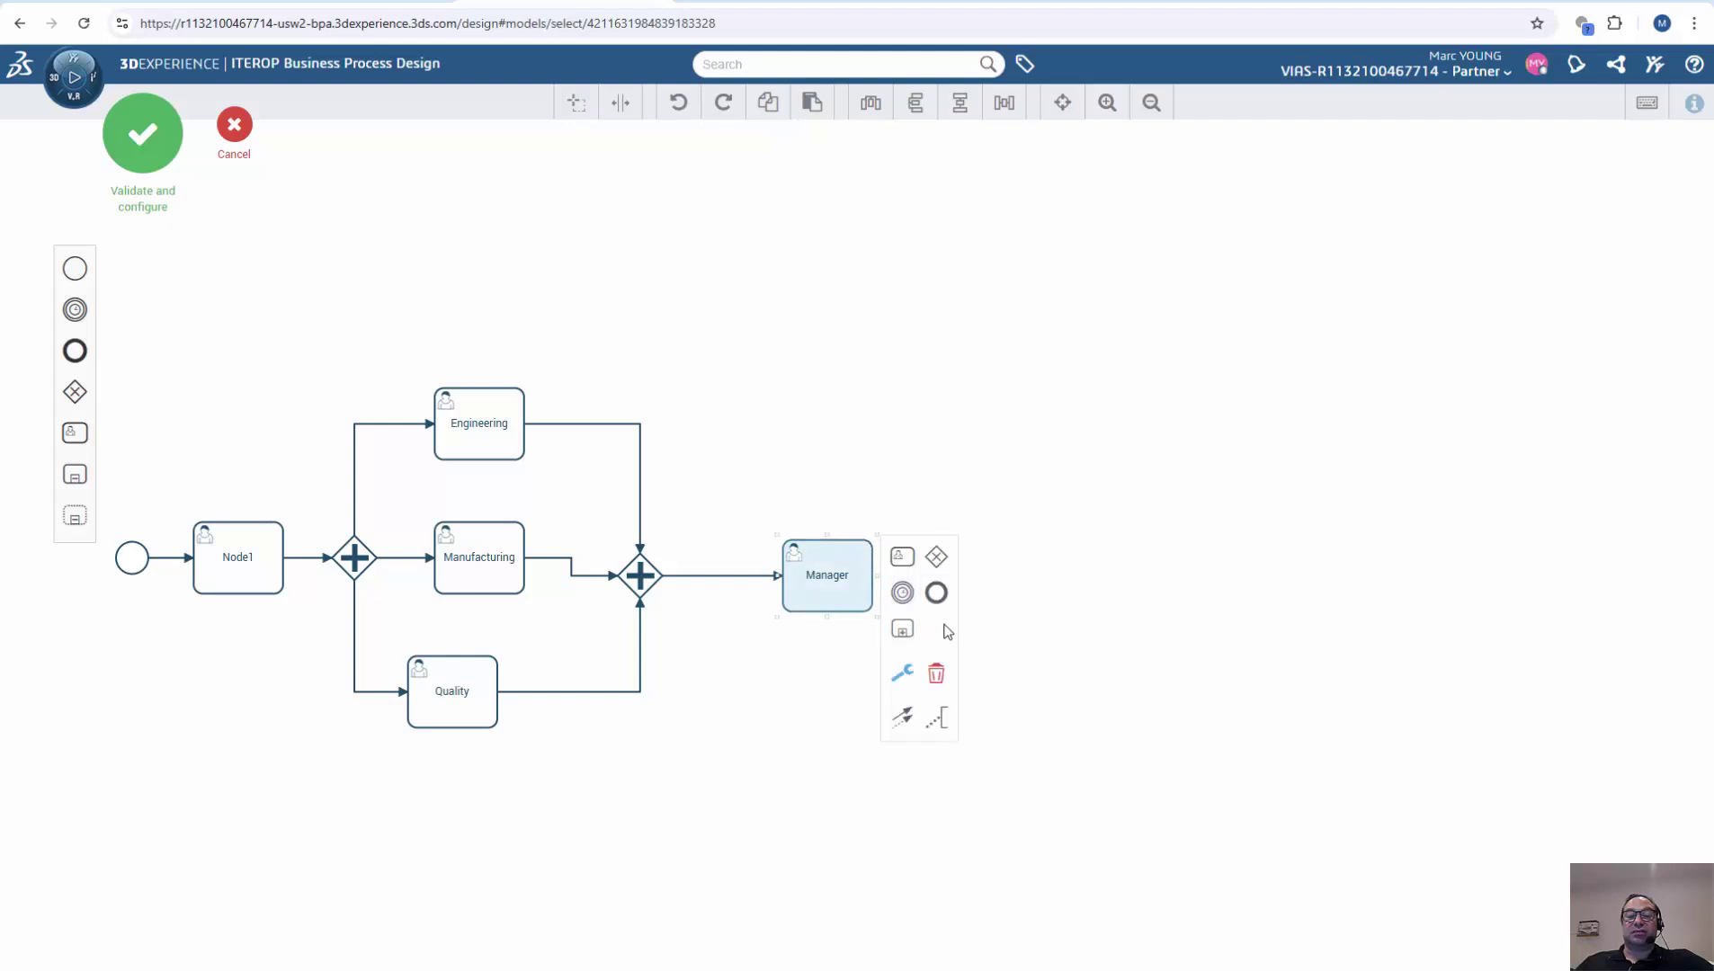
pyautogui.click(933, 566)
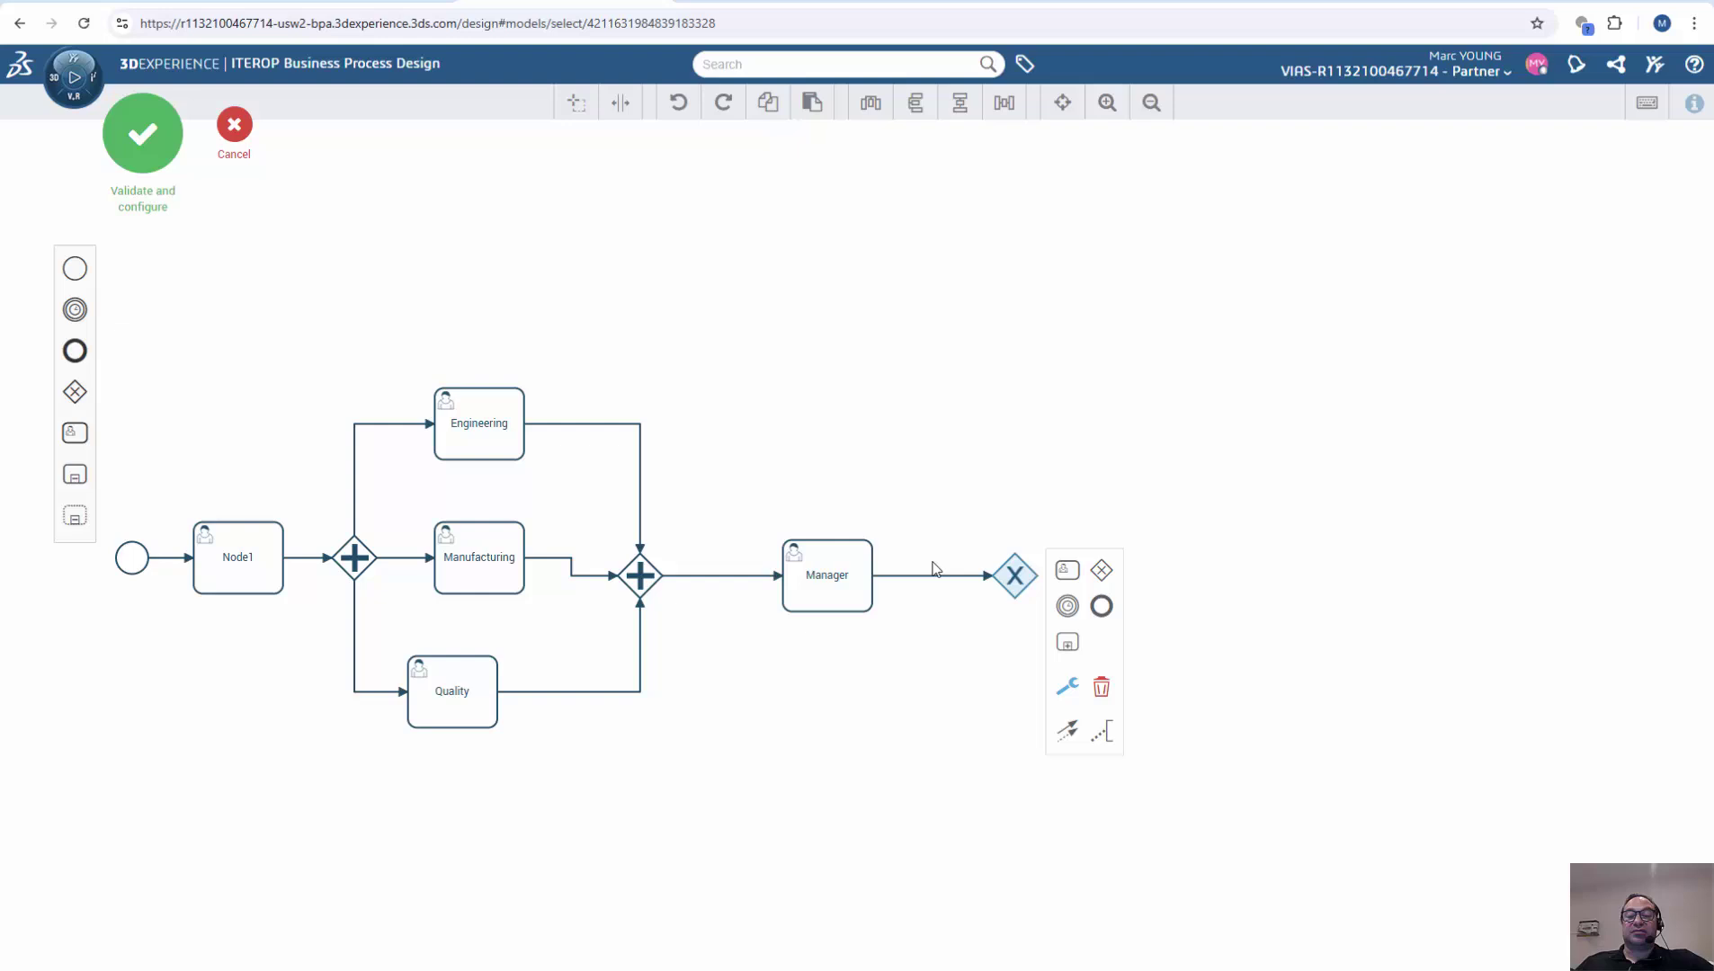
pyautogui.click(1066, 685)
pyautogui.click(1119, 800)
pyautogui.click(1056, 509)
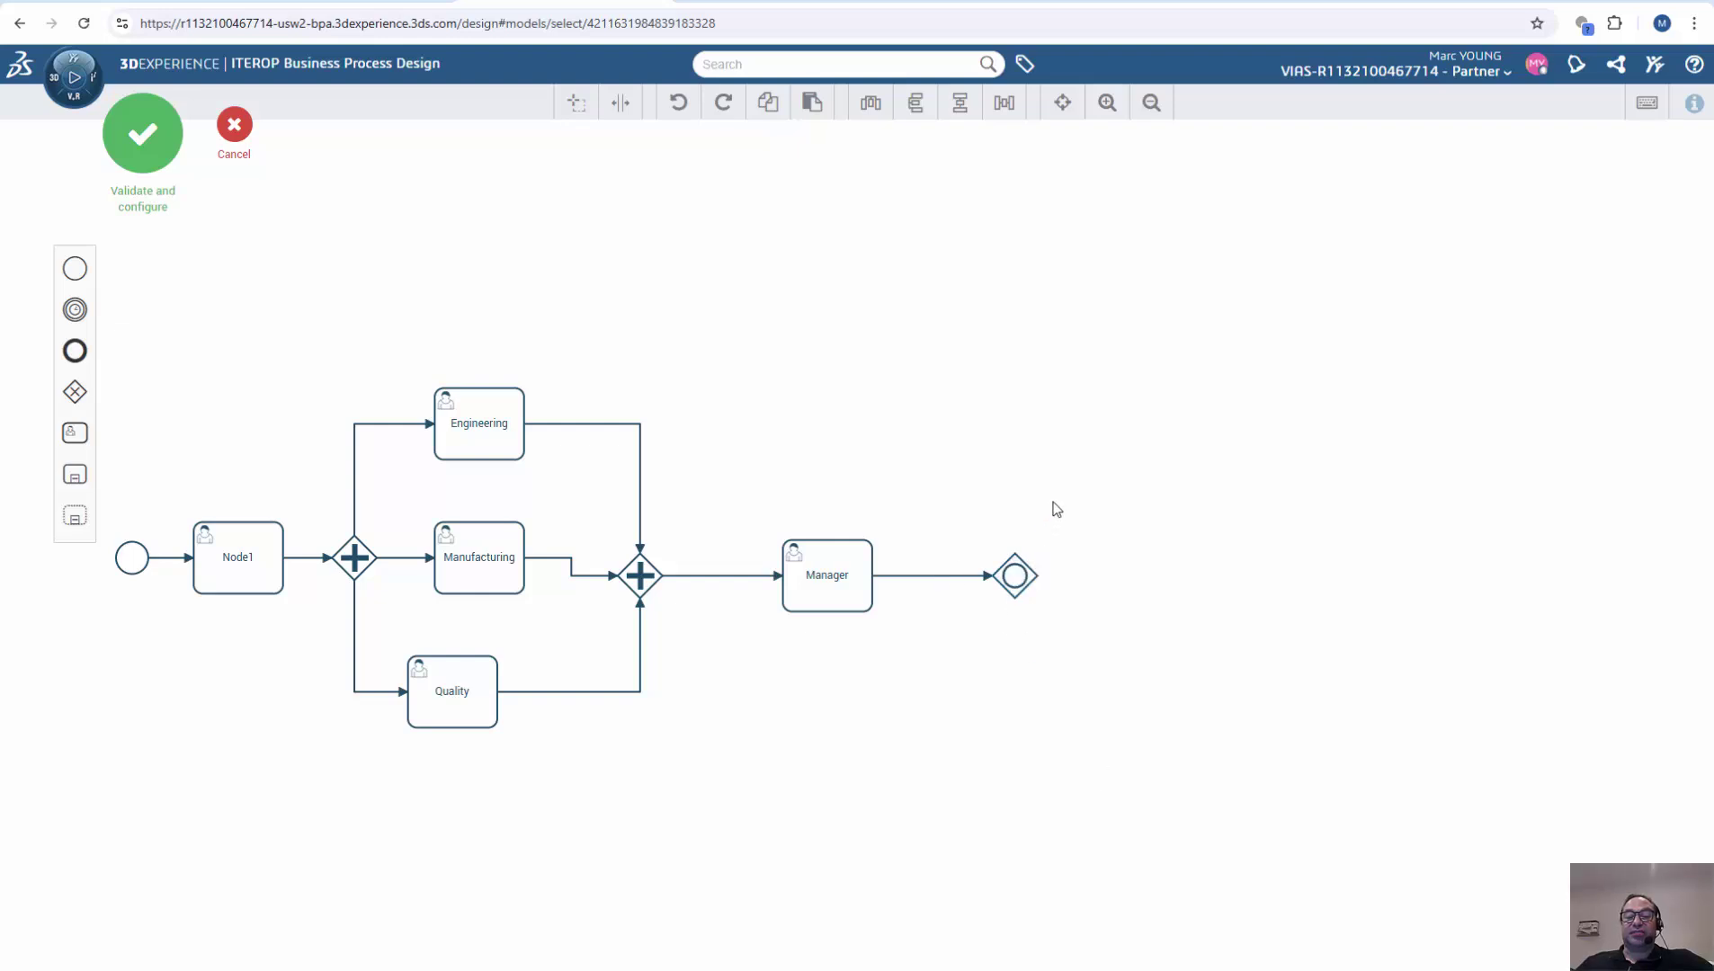
pyautogui.click(1015, 577)
pyautogui.click(1079, 683)
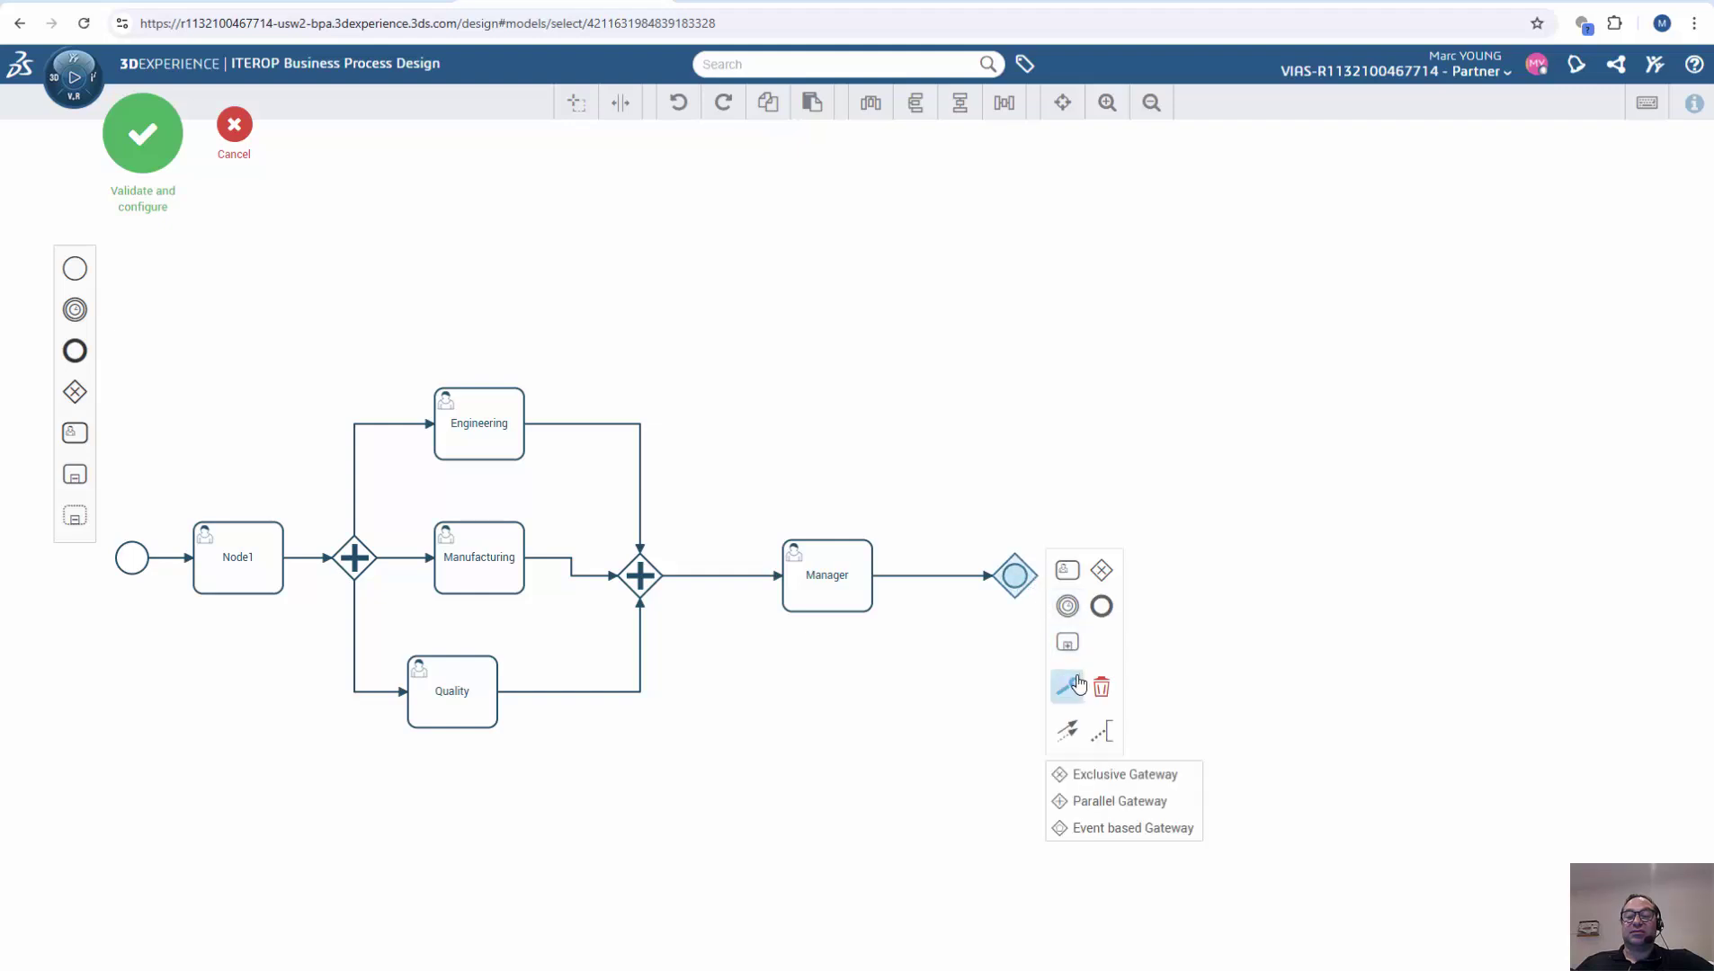
# Add two branch tasks from the inclusive gateway, moving the first one above it.
pyautogui.click(1068, 571)
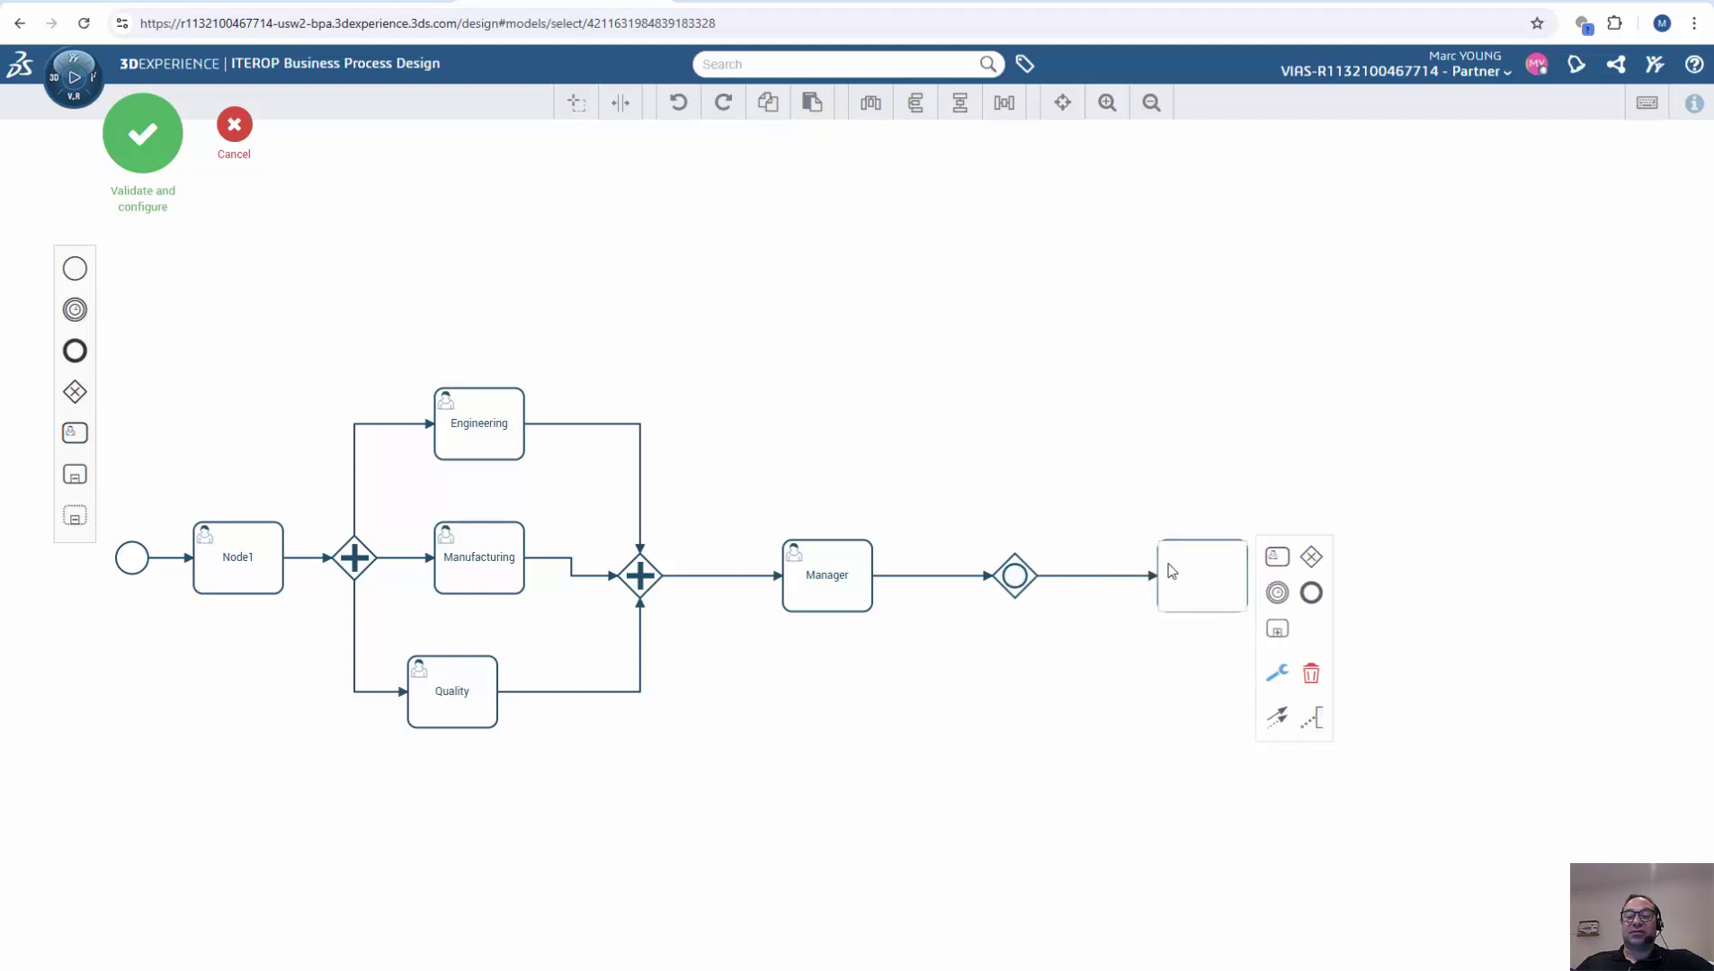
pyautogui.click(1013, 580)
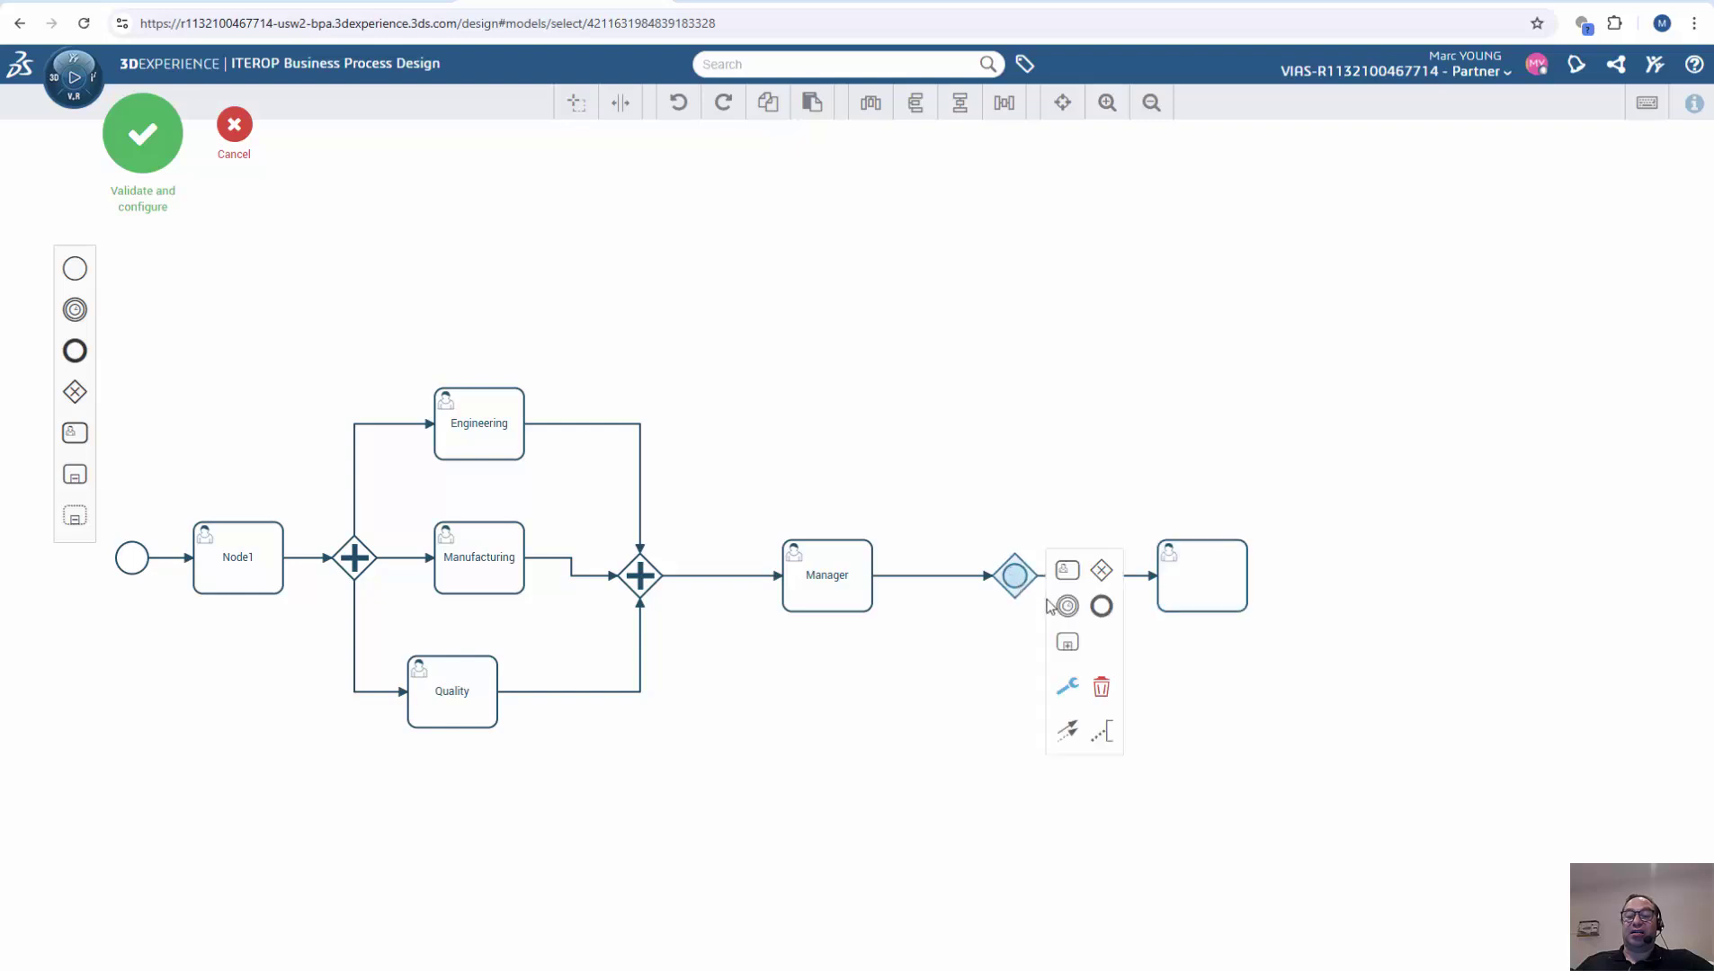
pyautogui.click(1068, 570)
pyautogui.moveTo(1166, 578); pyautogui.dragTo(1122, 471)
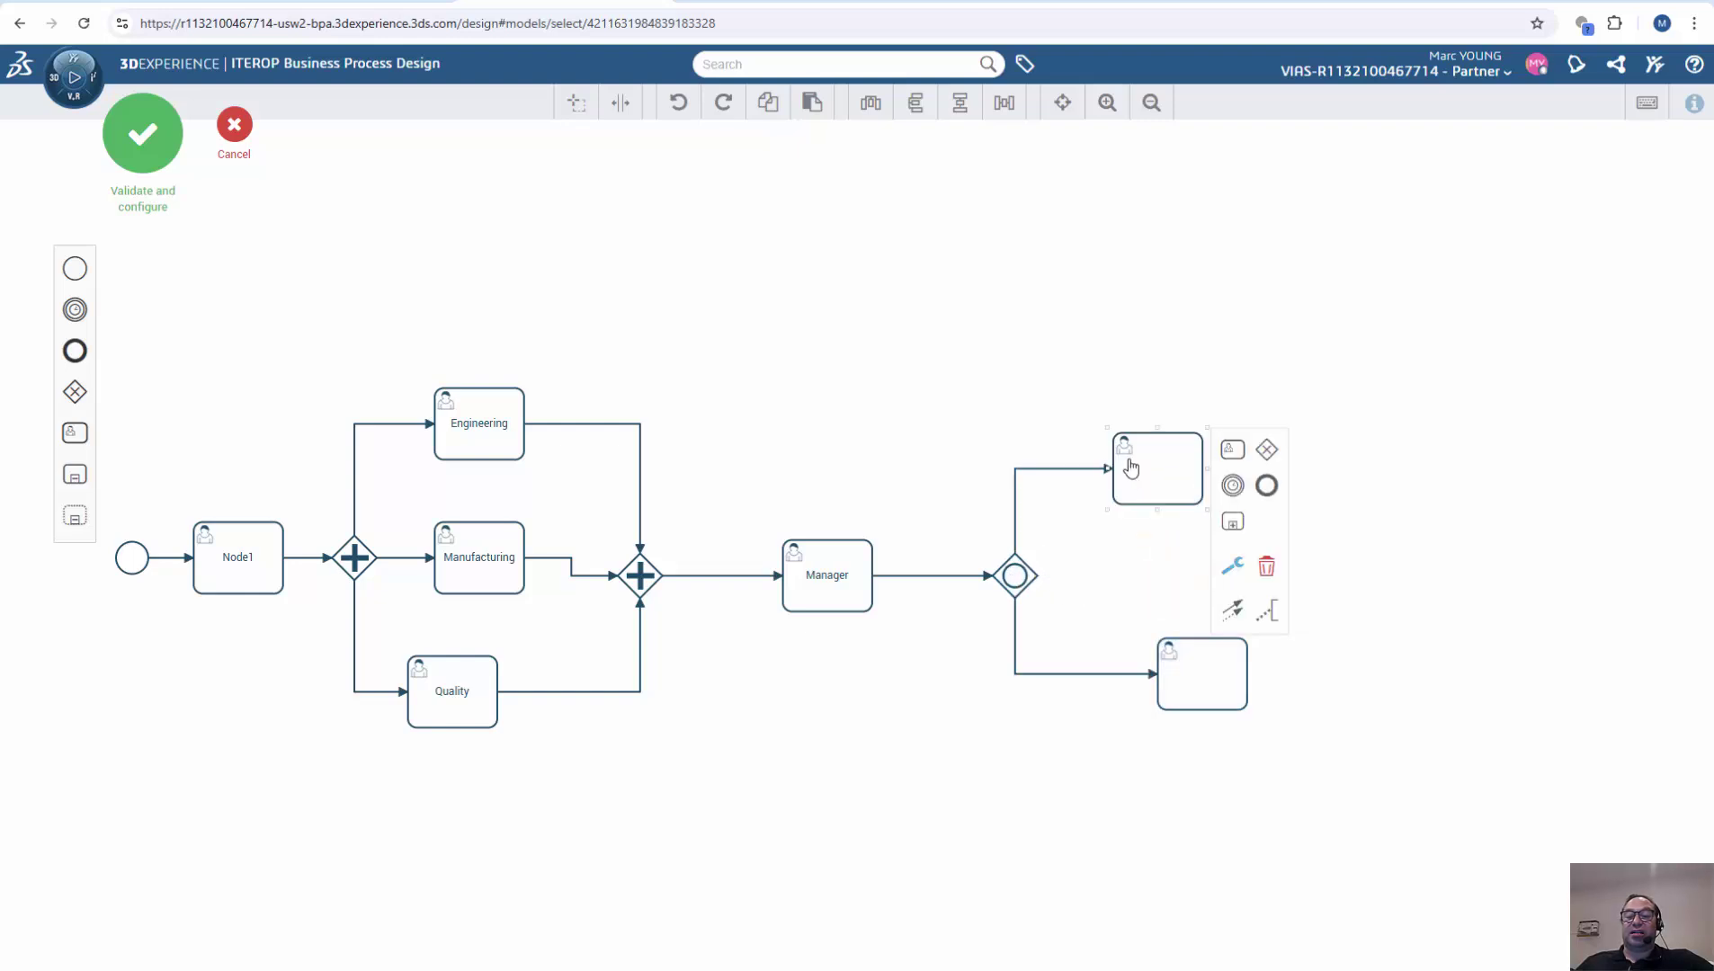
# Name the upper branch task Short cut and the lower one Long decision.
pyautogui.click(1145, 479)
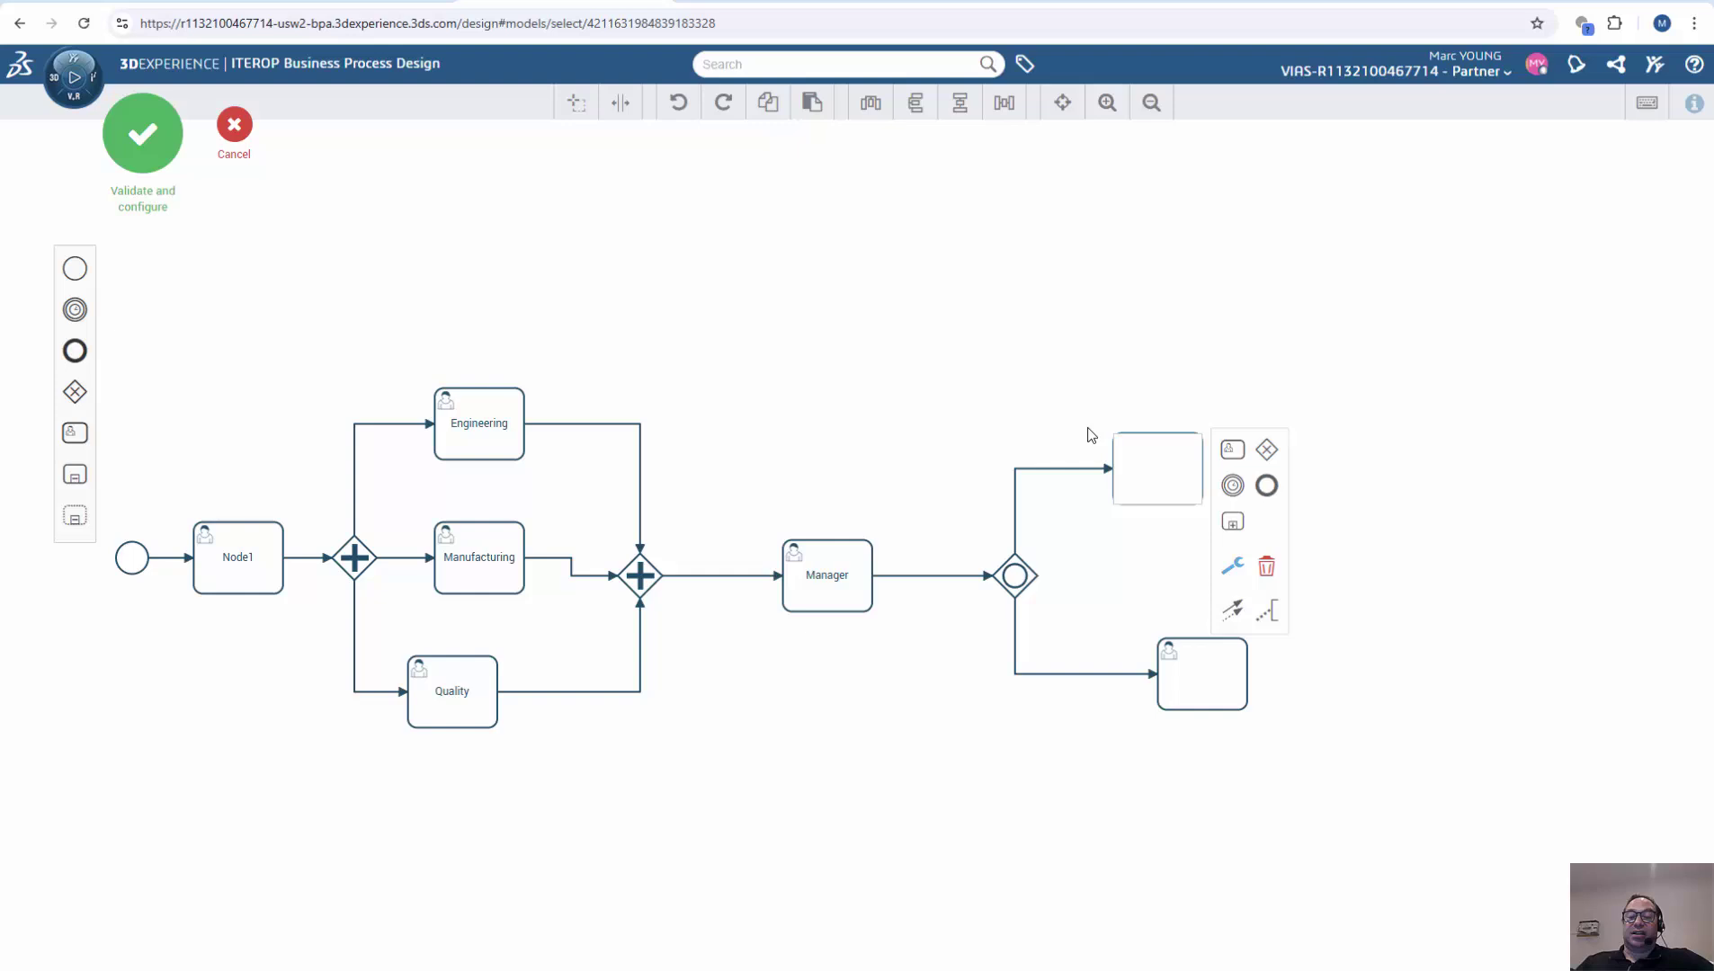
pyautogui.write('Shot')
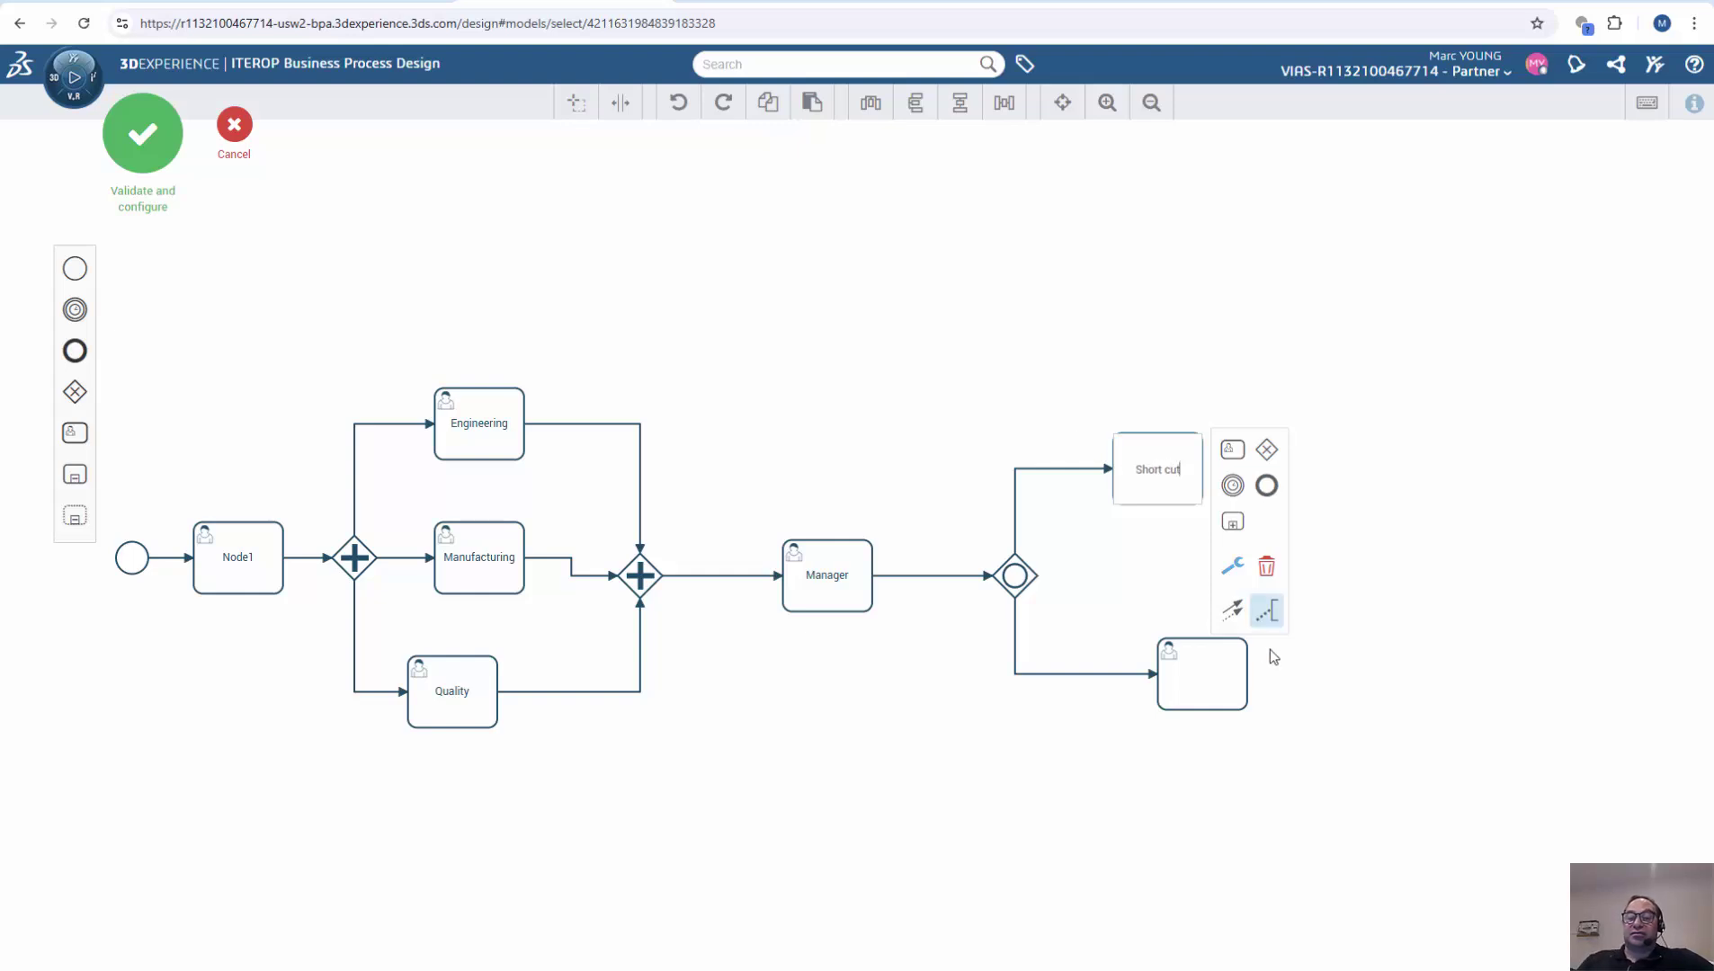
pyautogui.click(1144, 580)
pyautogui.click(1214, 692)
pyautogui.click(1215, 692)
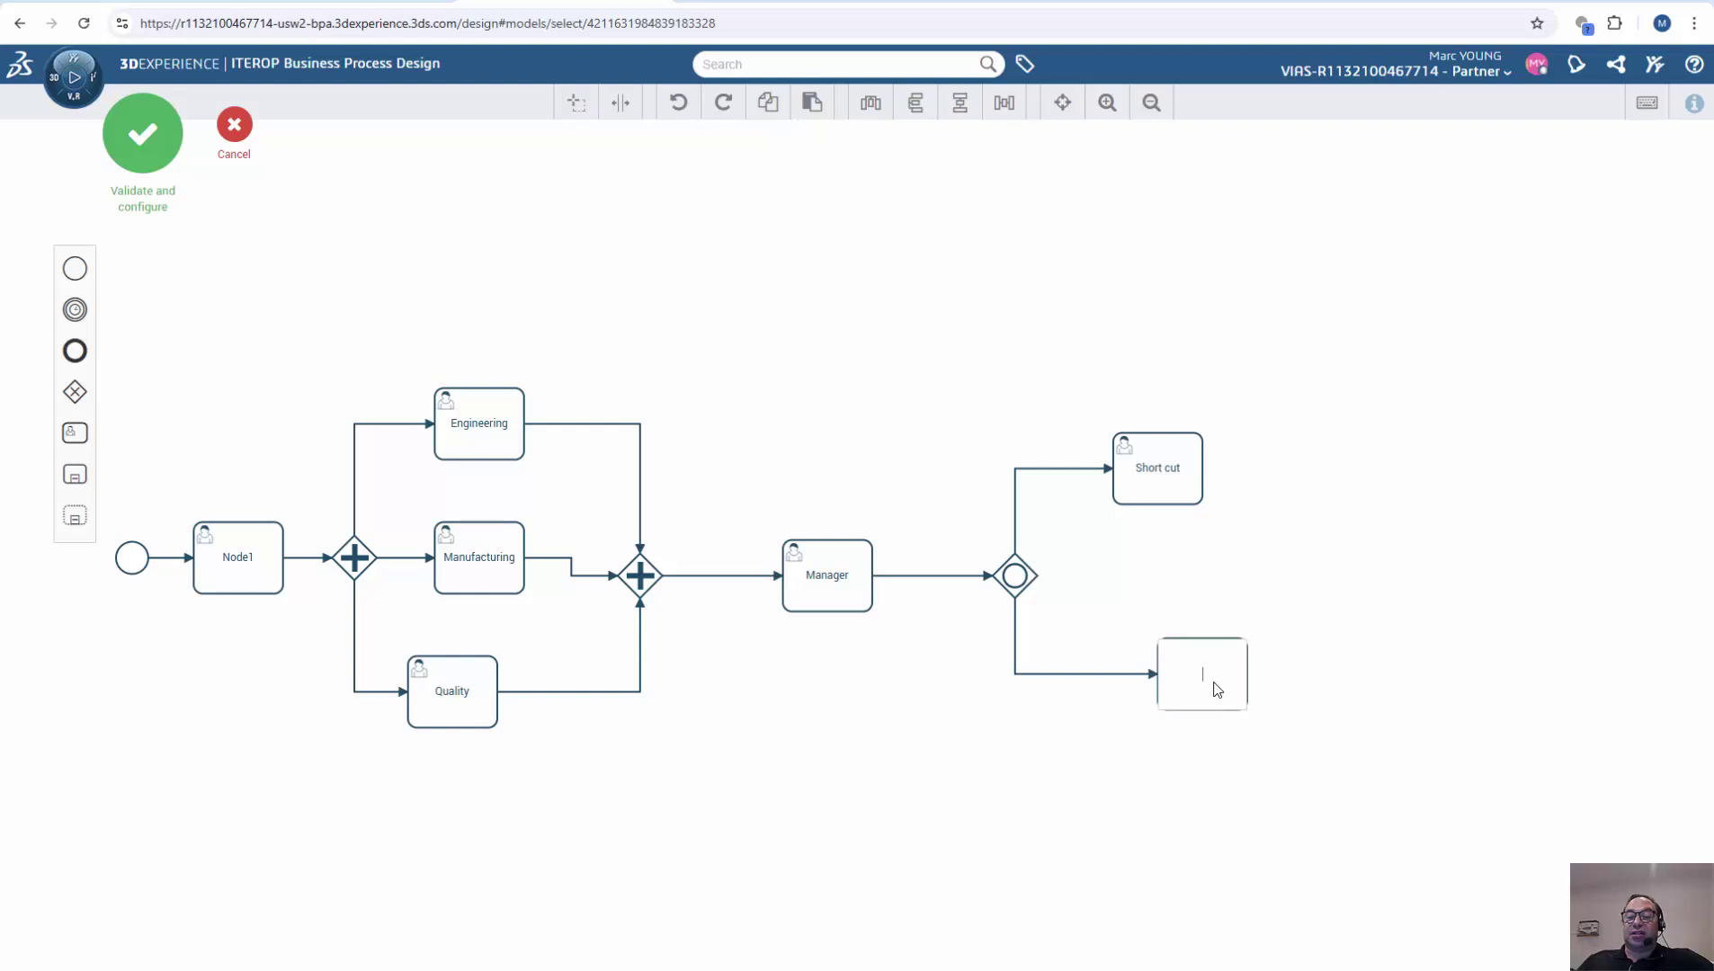
pyautogui.write('Long')
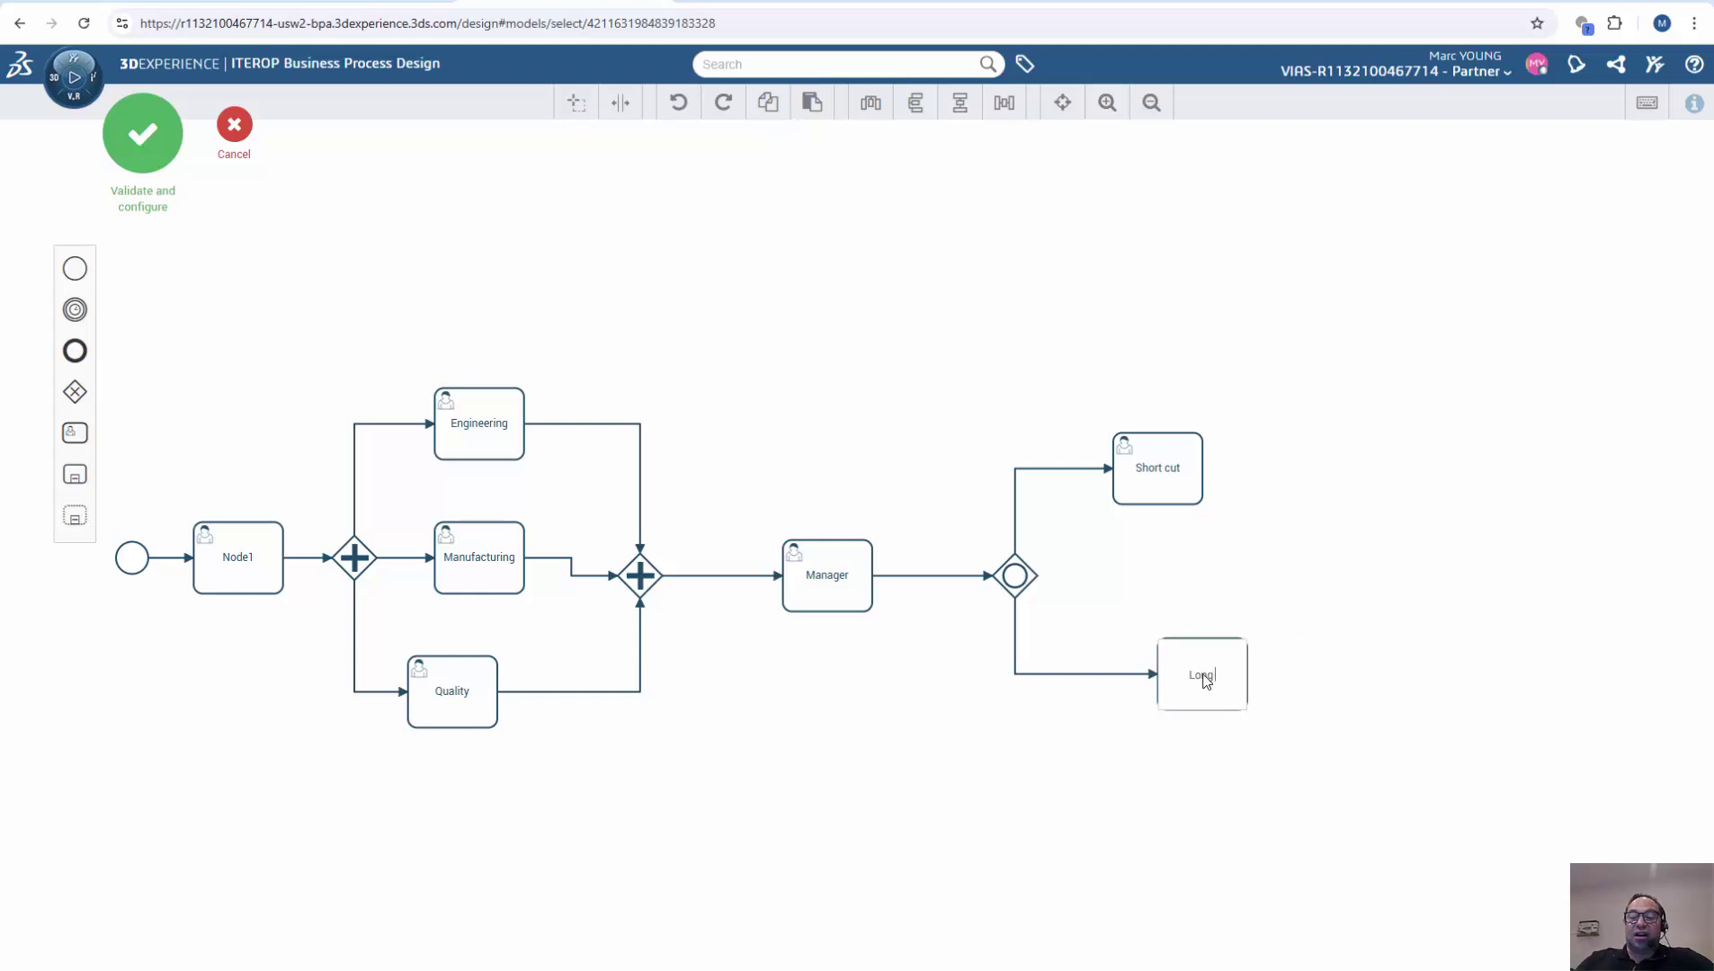
pyautogui.write(' decision')
pyautogui.press('Return')
# Append a task named Final apprval after Long decision.
pyautogui.click(1241, 685)
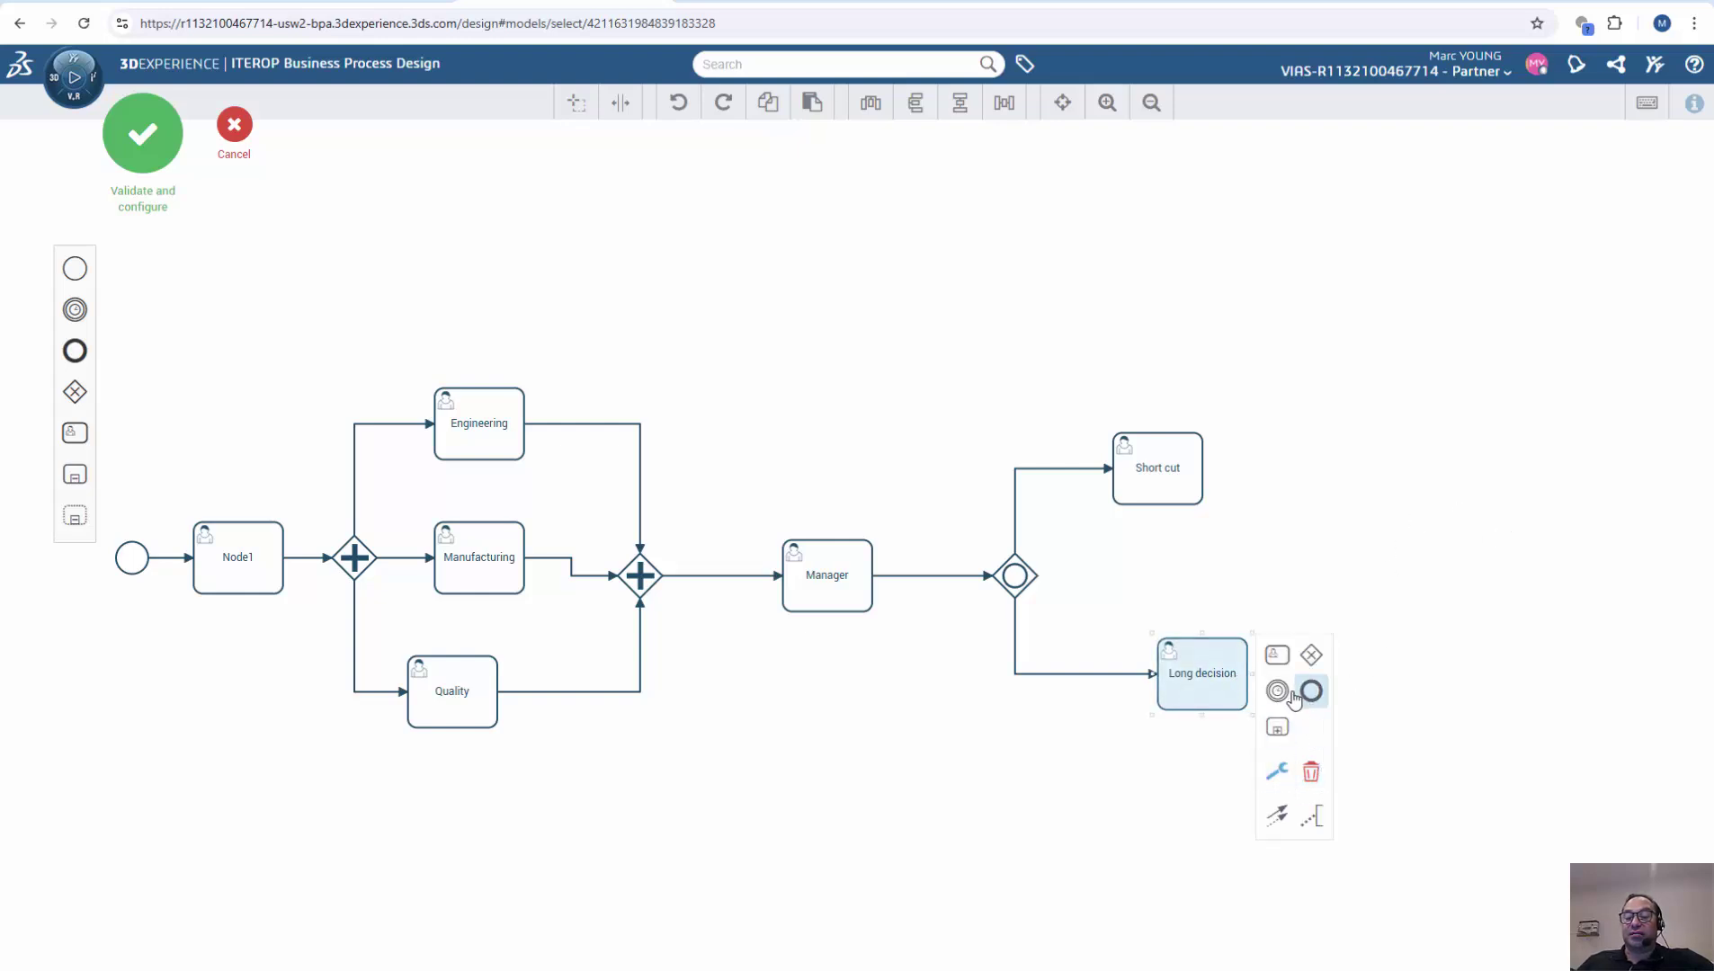
pyautogui.click(1277, 655)
pyautogui.write('F')
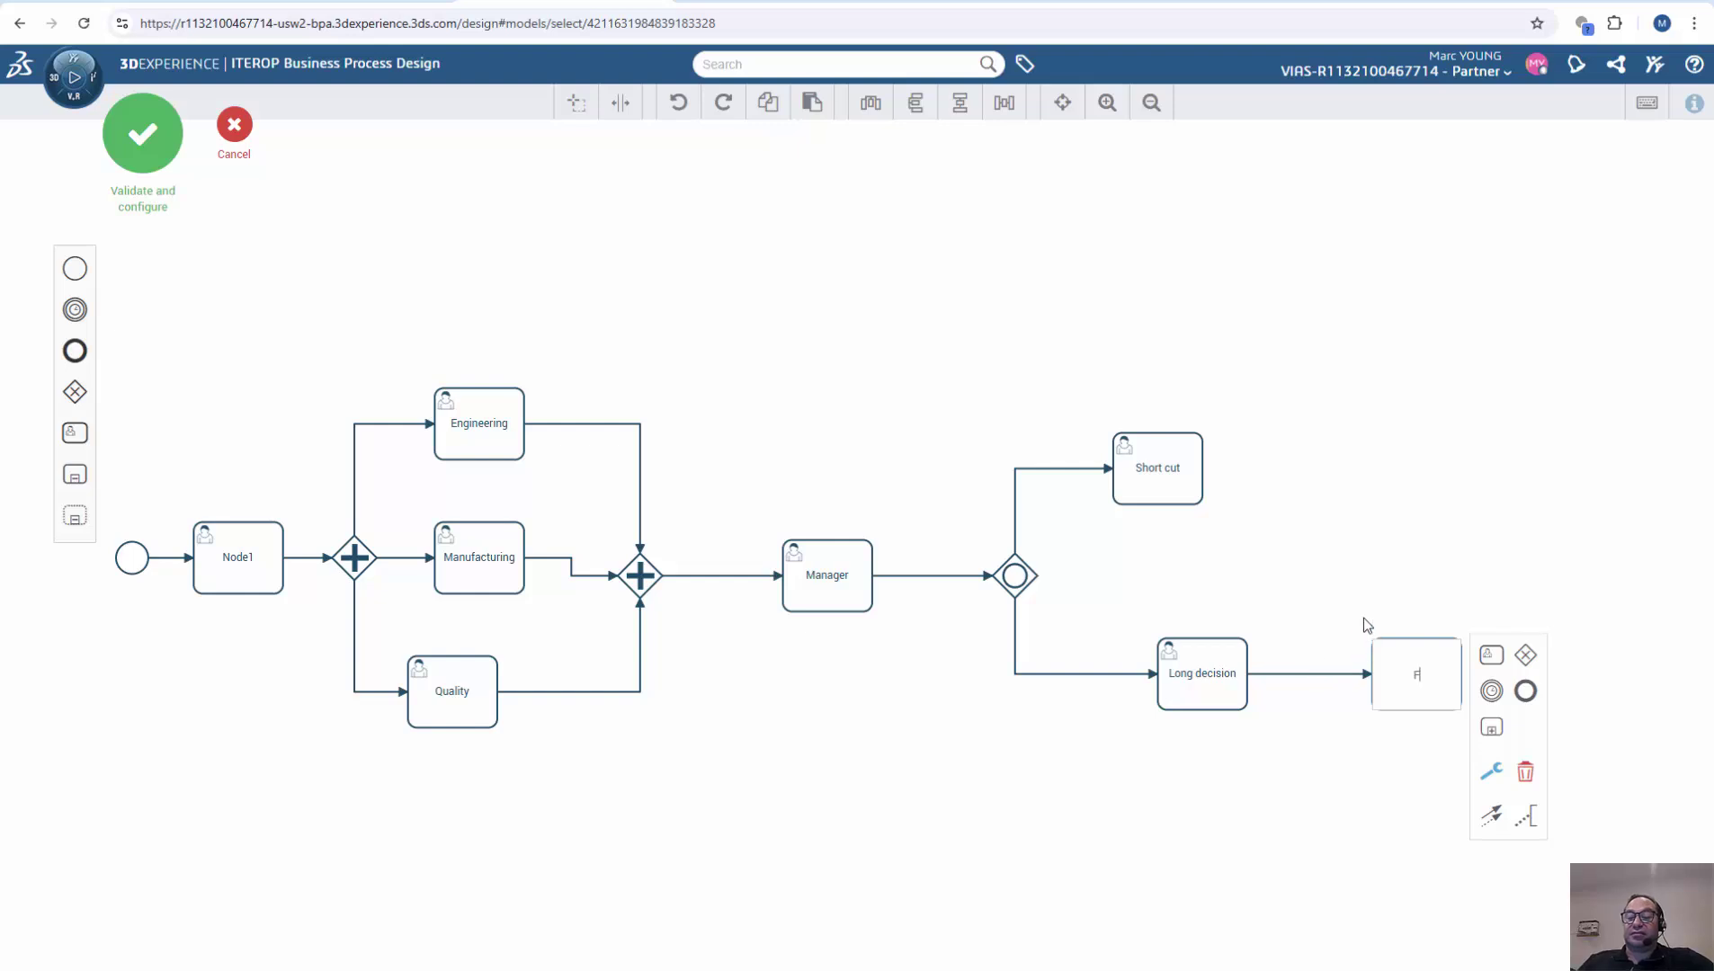
pyautogui.write('inal apprval')
pyautogui.click(1602, 506)
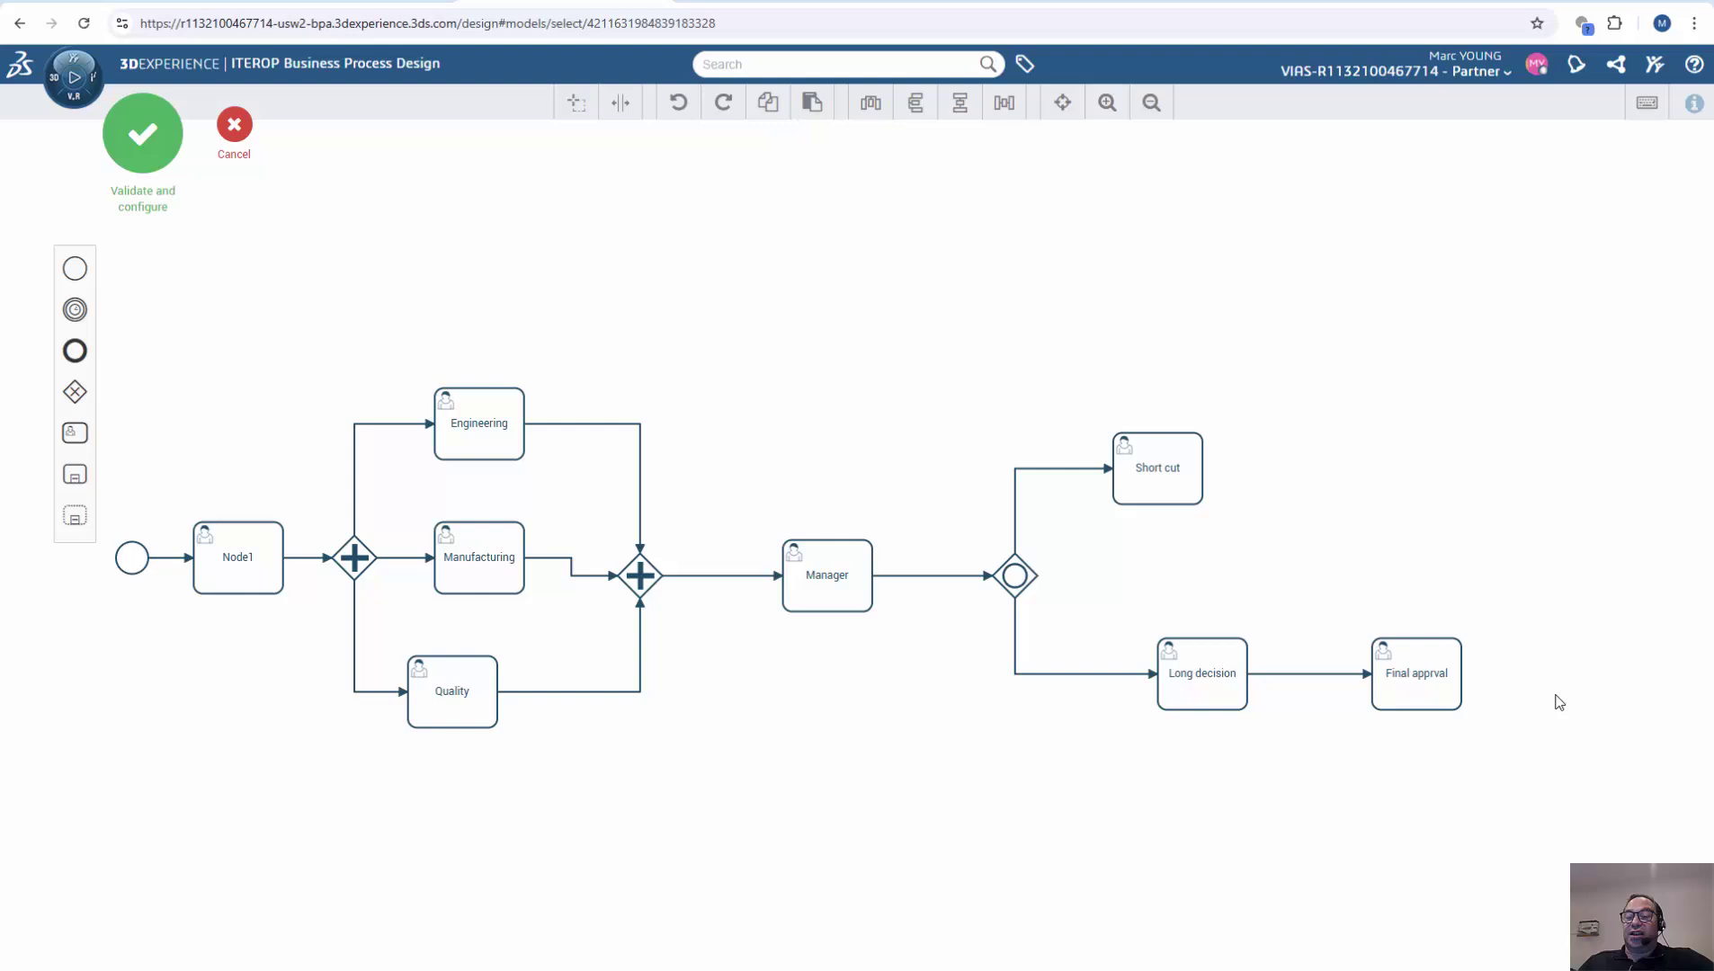
pyautogui.click(1441, 681)
# Add an end event after Final apprval, connect Short cut to it, and move it higher.
pyautogui.click(1526, 692)
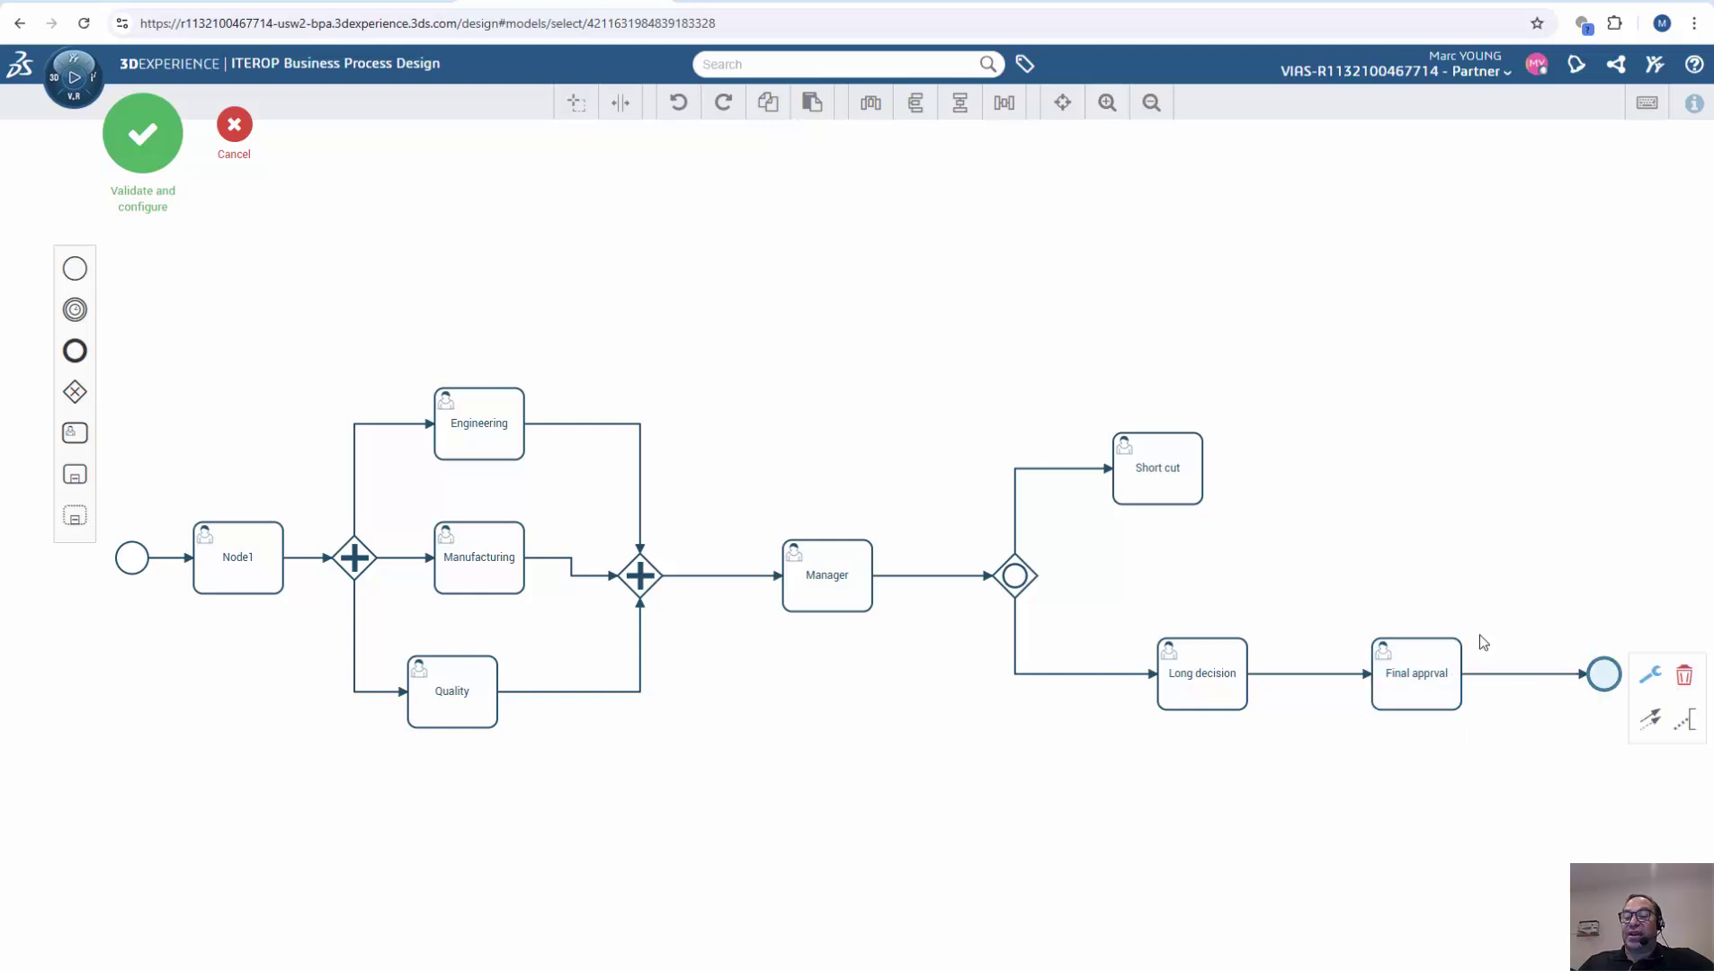
pyautogui.click(1184, 477)
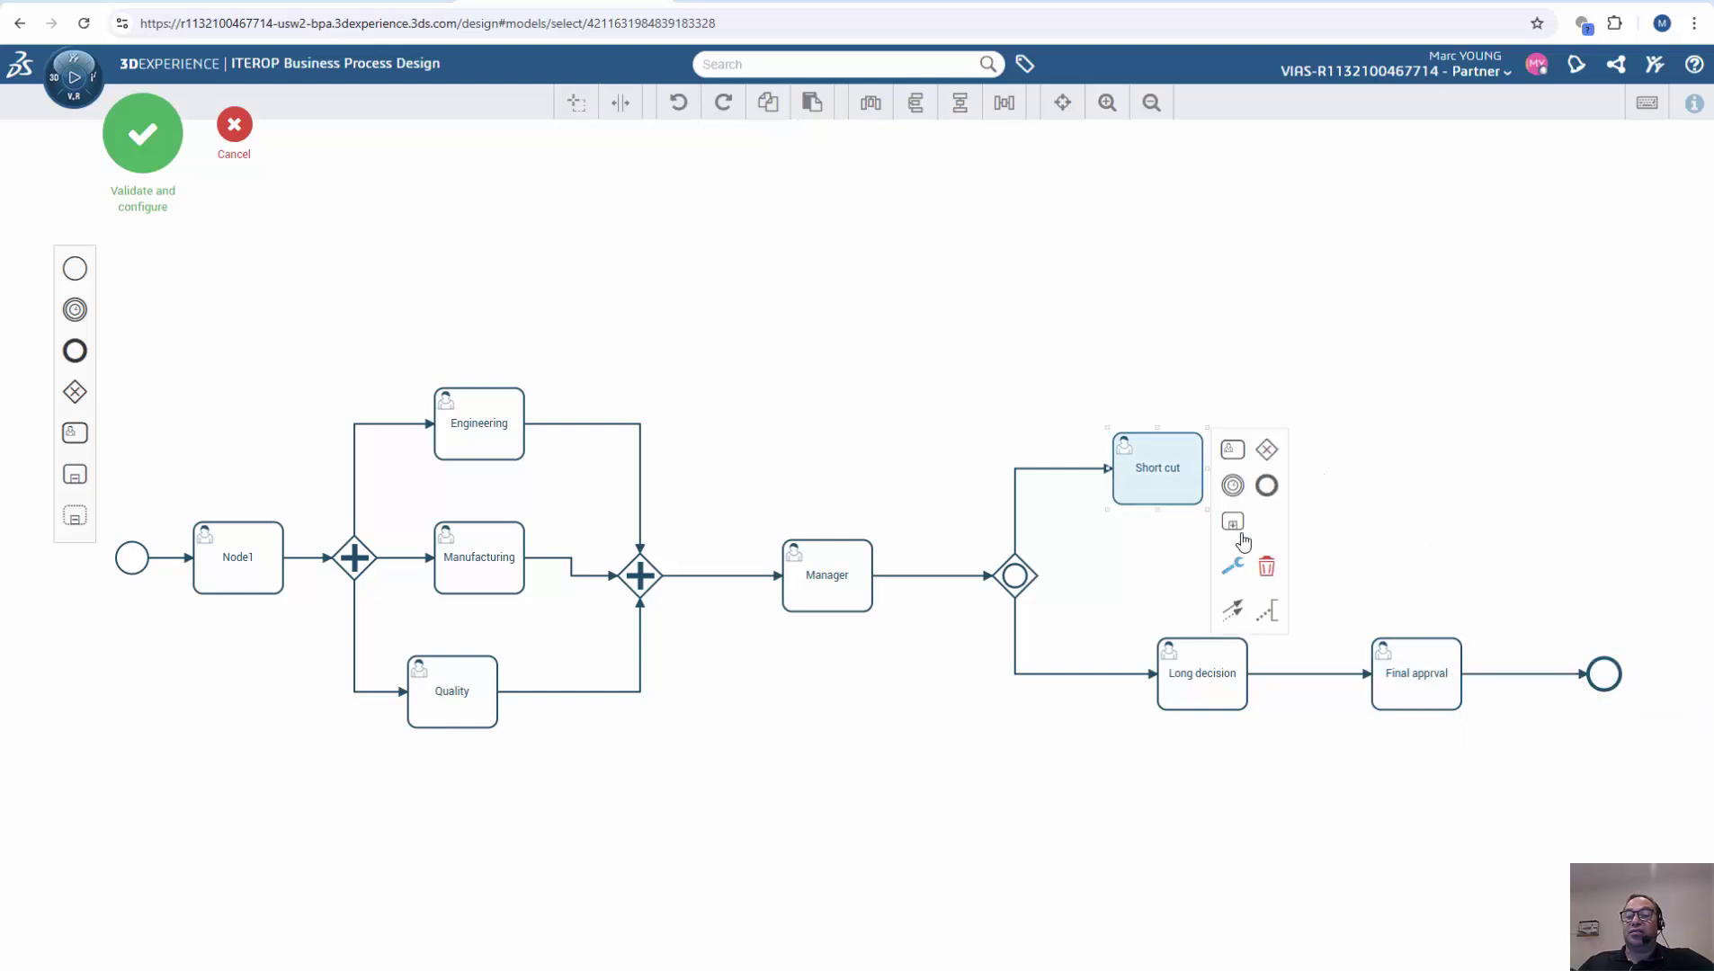
pyautogui.click(1231, 609)
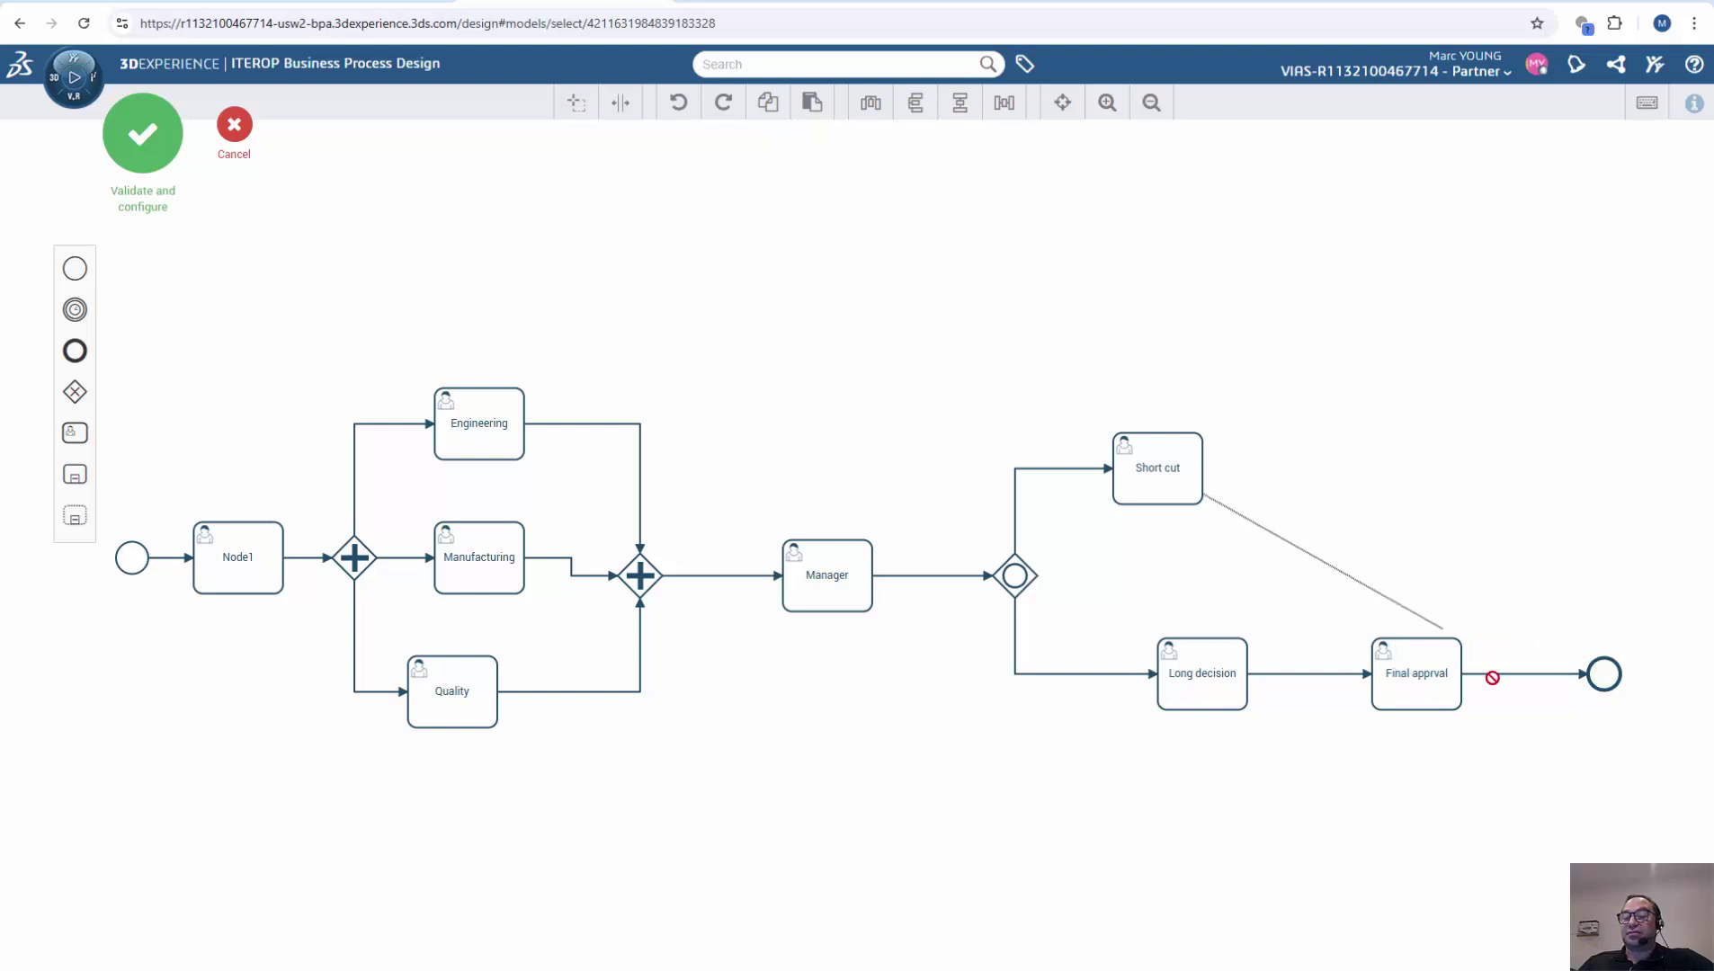
pyautogui.click(1601, 676)
pyautogui.moveTo(1603, 675); pyautogui.dragTo(1586, 558)
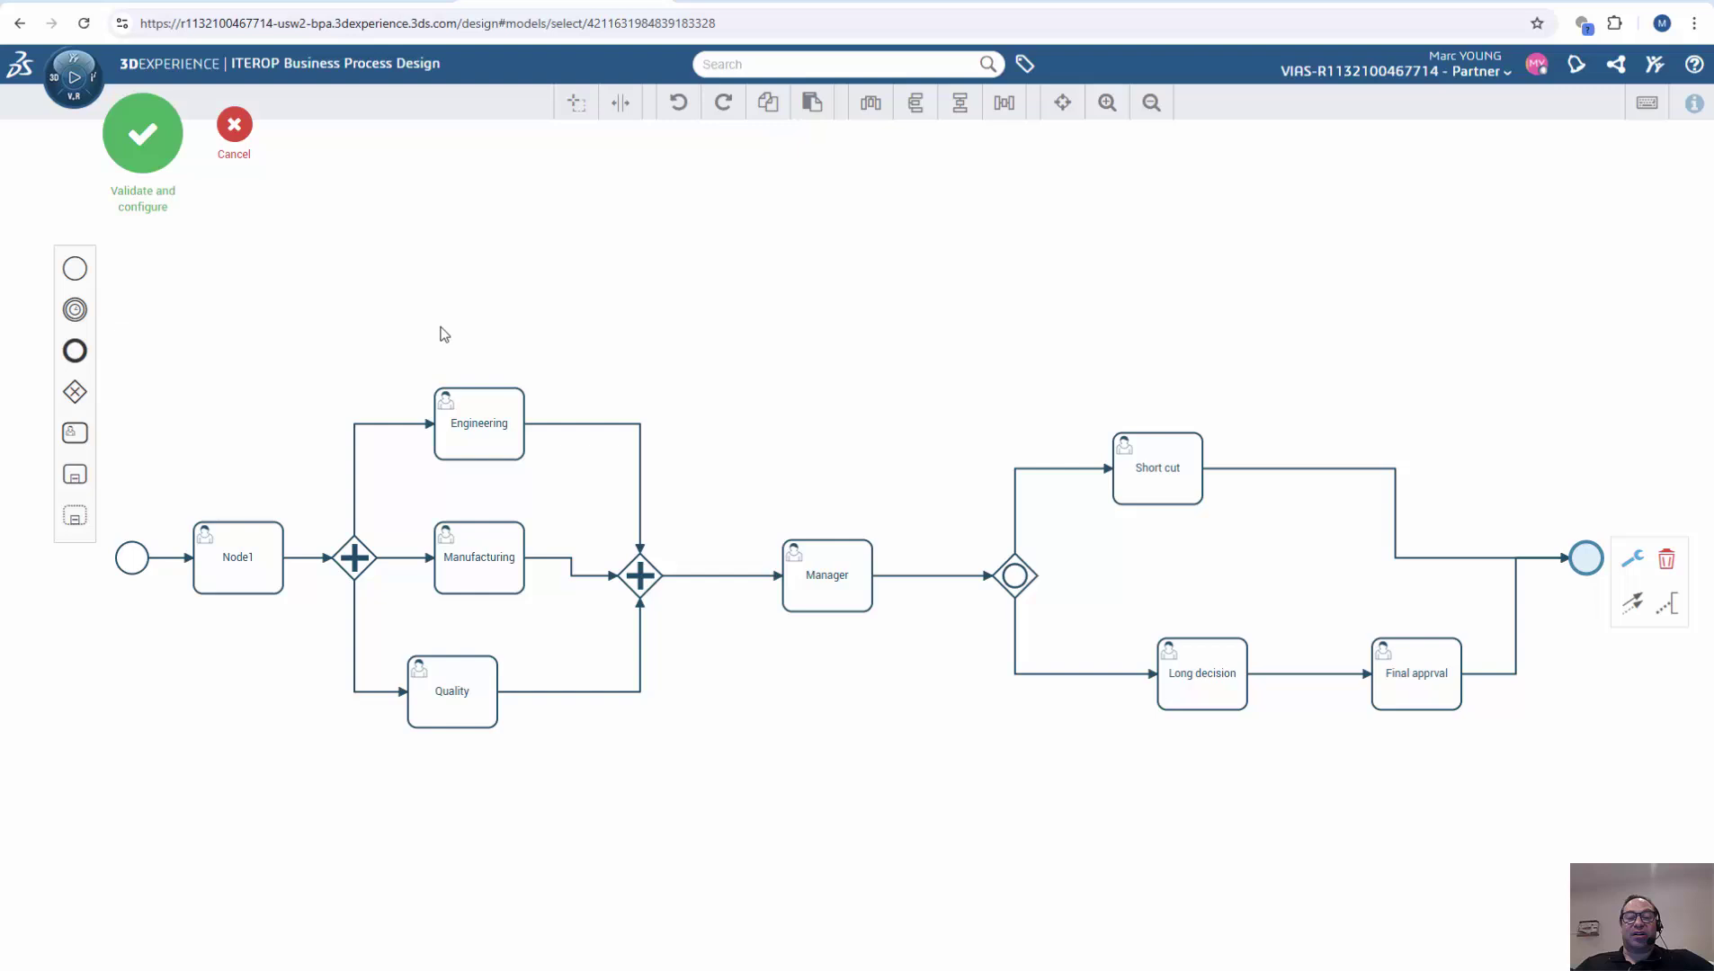
# Validate the diagram and select the Node1 task for configuration.
pyautogui.click(136, 144)
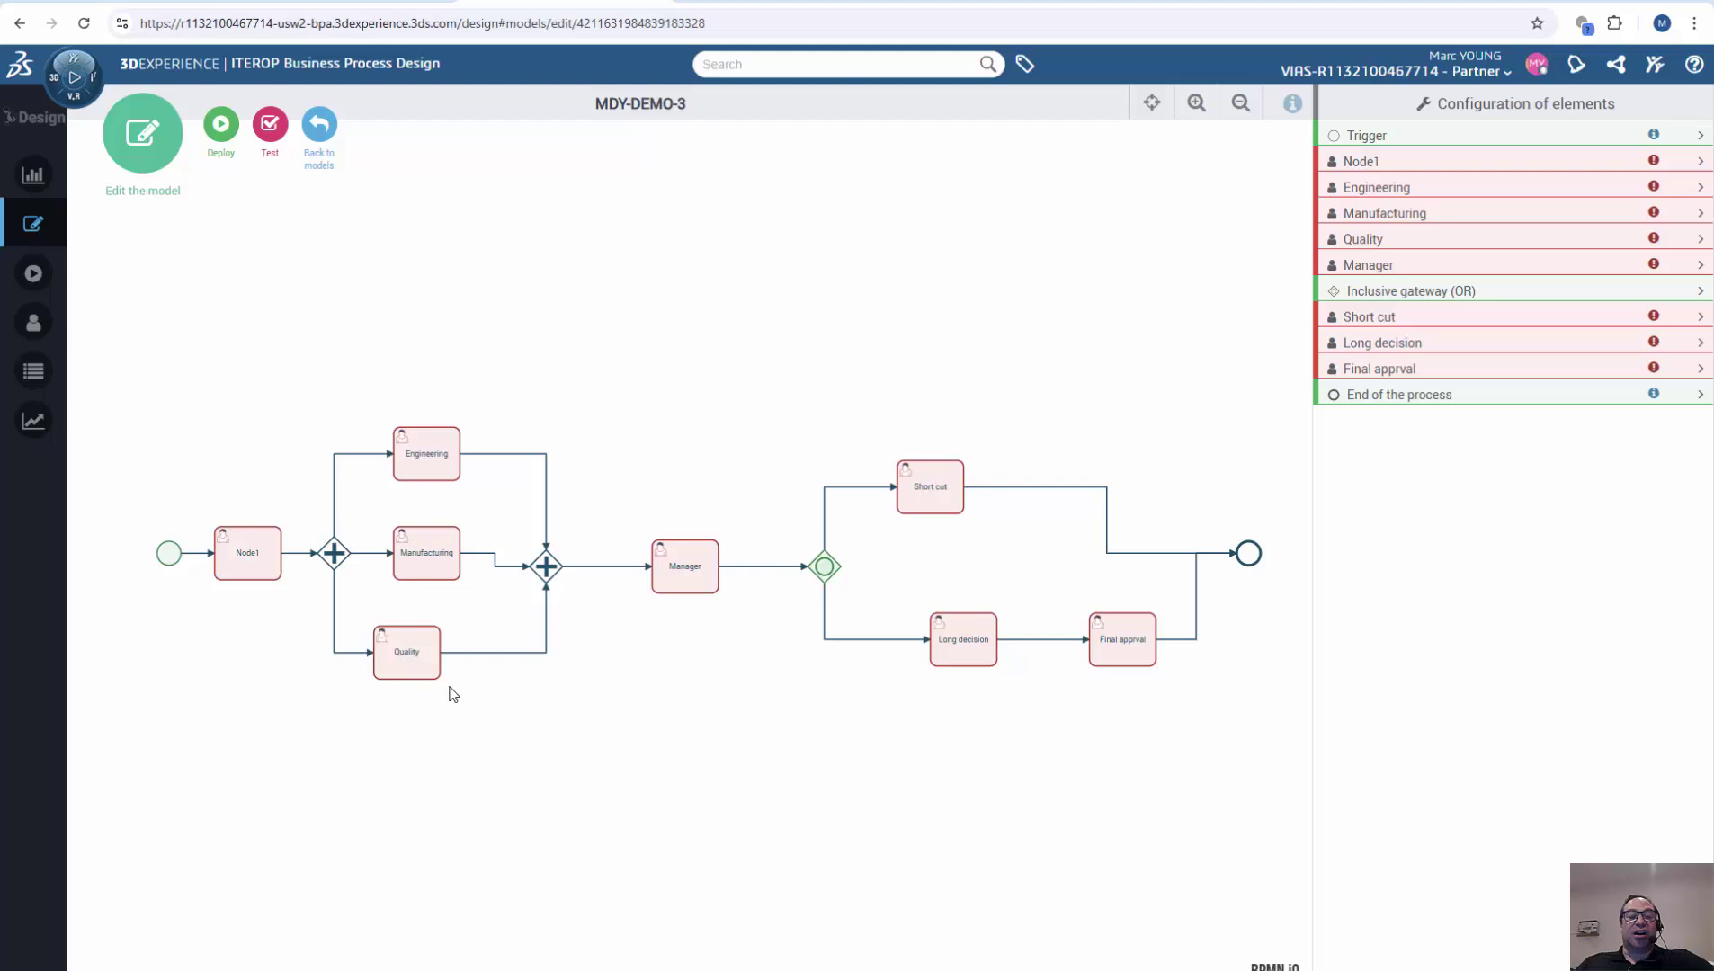
pyautogui.click(253, 556)
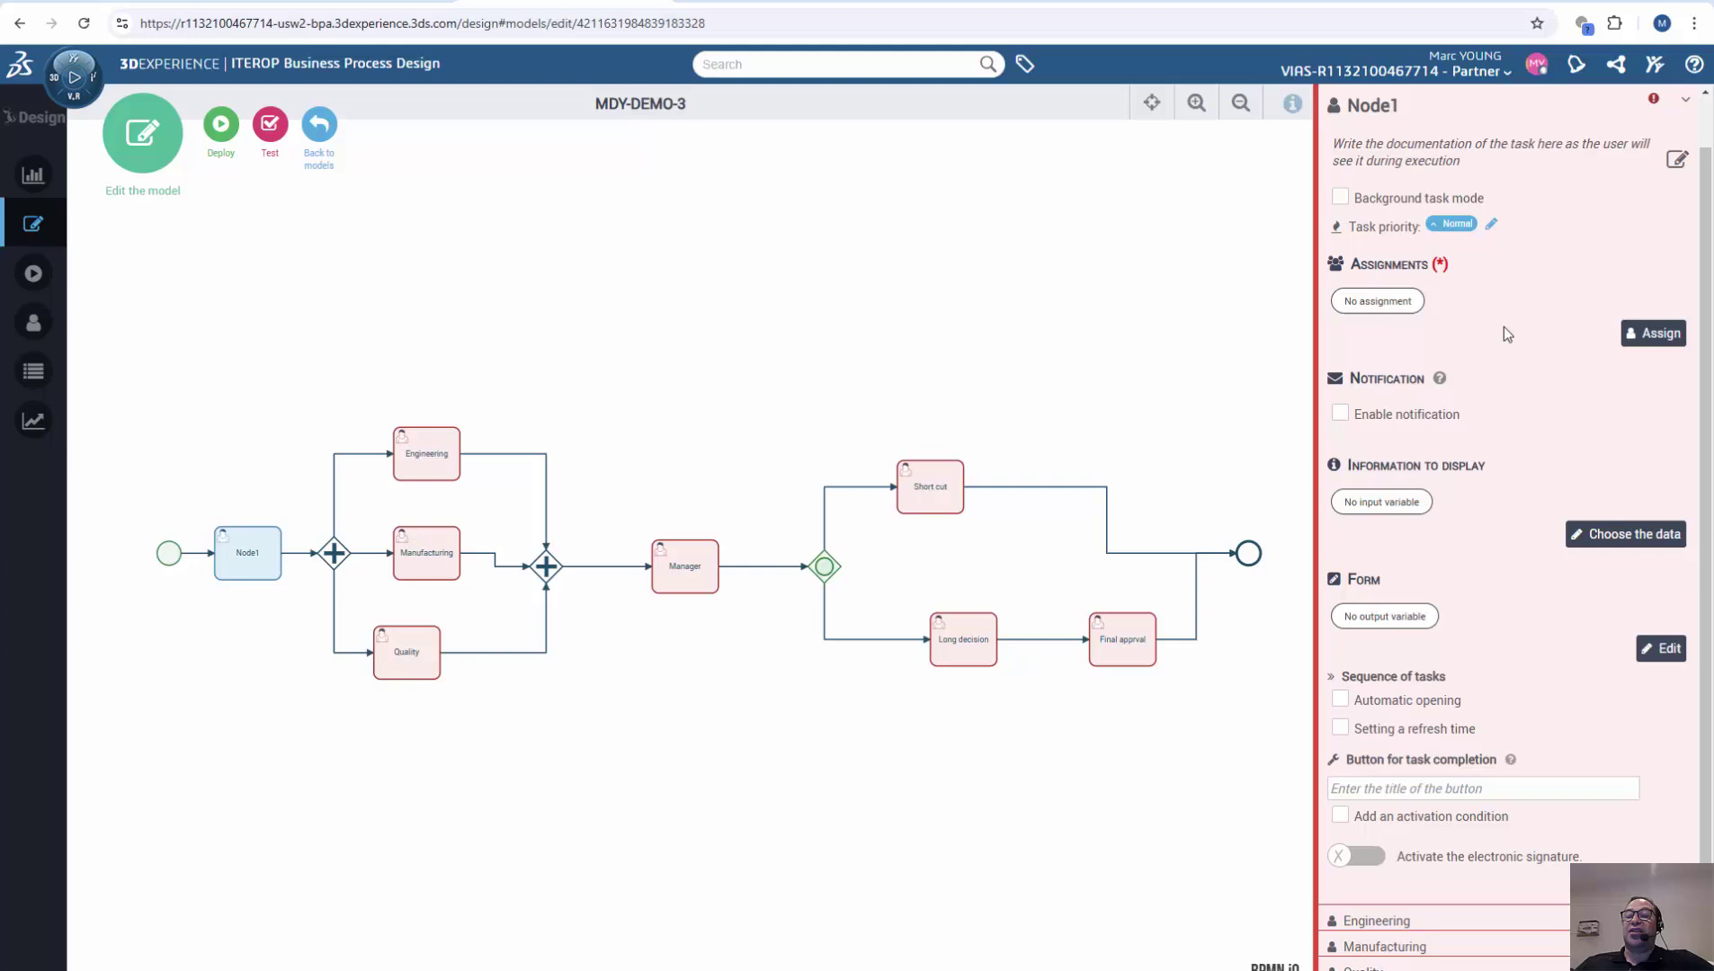
# Assign one internal user, found by name search, as Node1's only candidate user.
pyautogui.click(1654, 333)
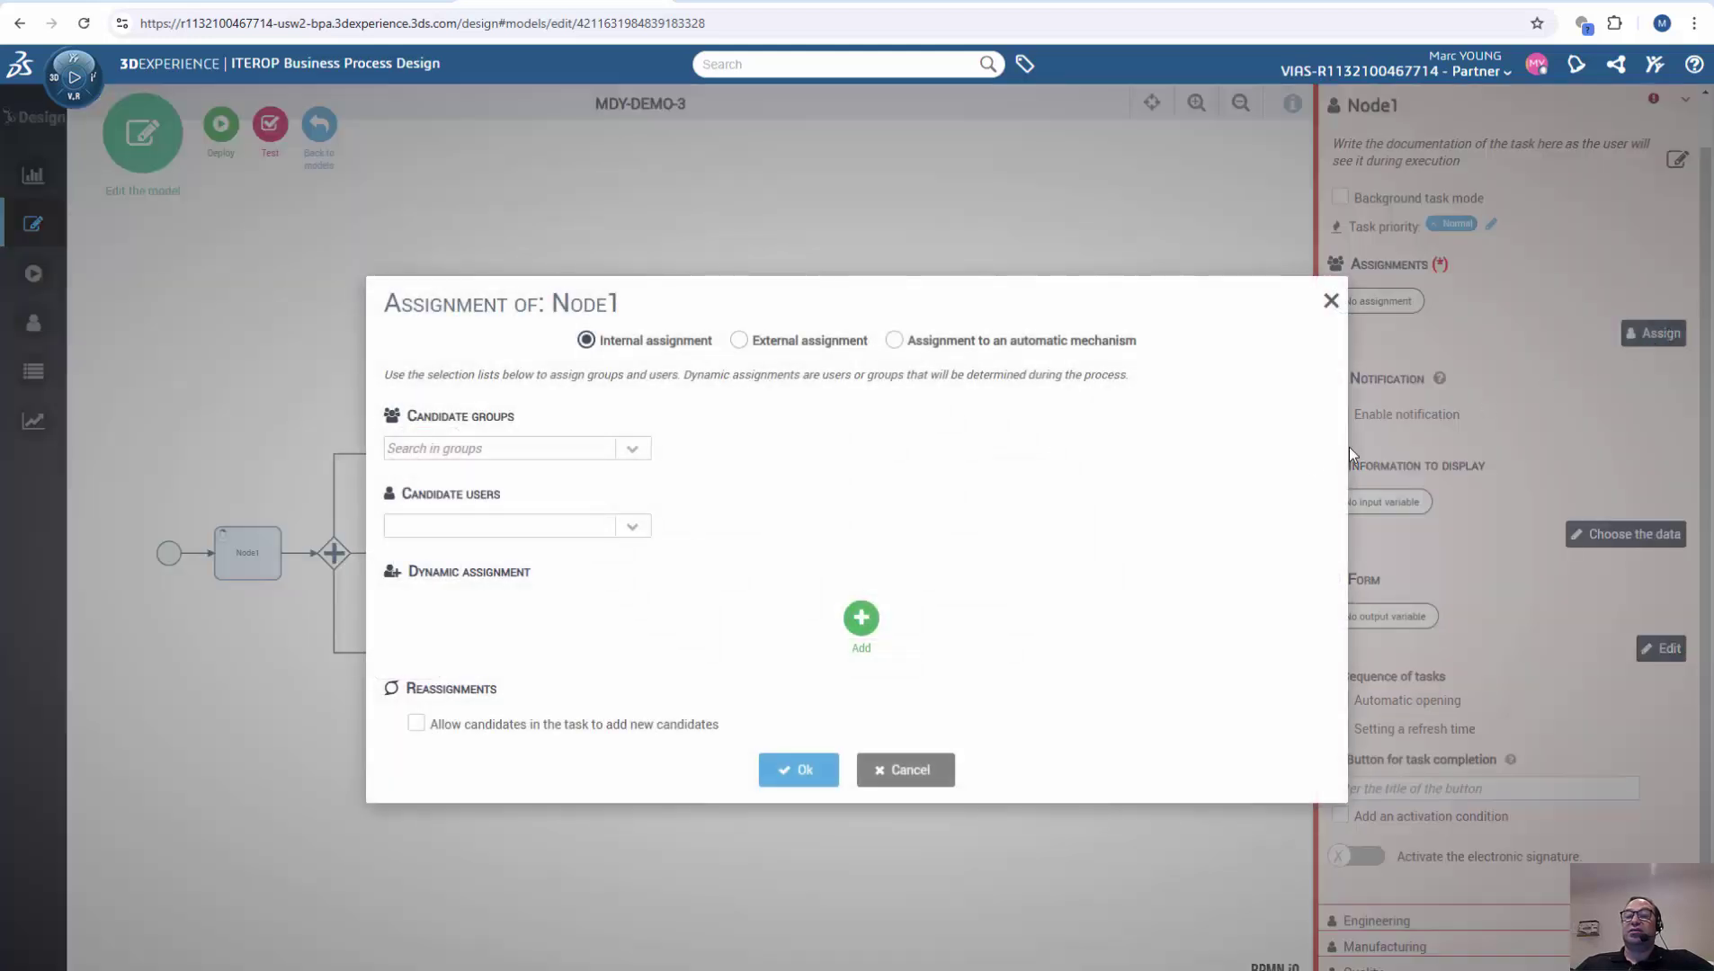
pyautogui.click(637, 440)
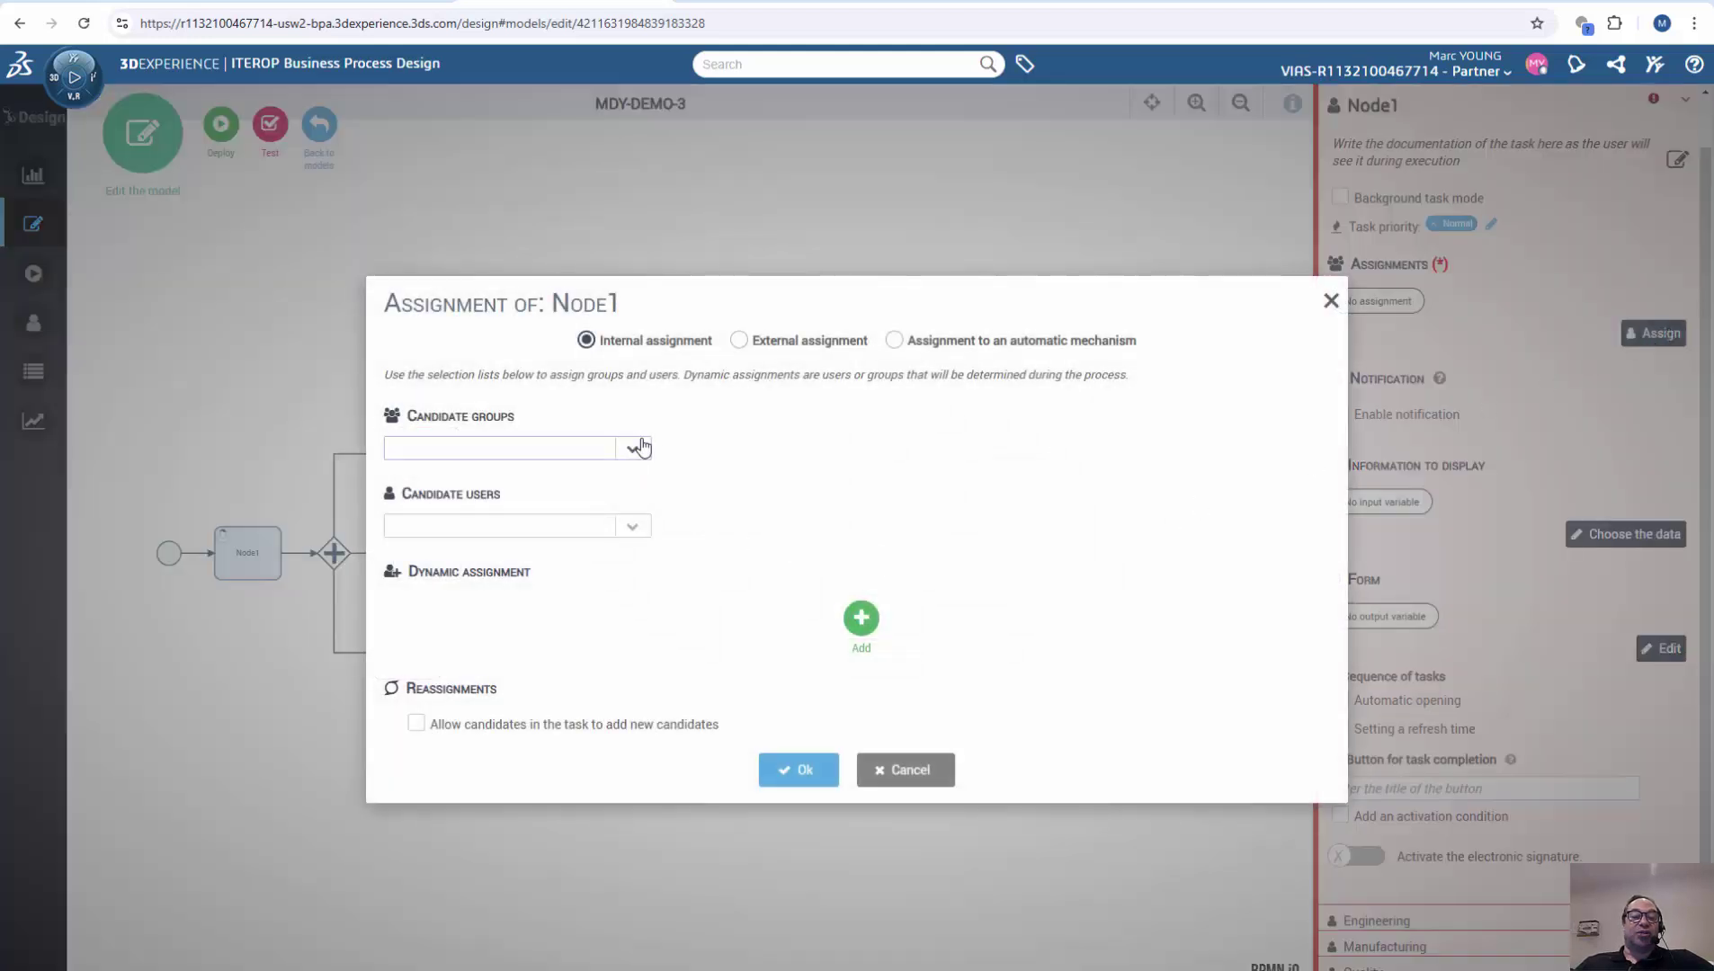
pyautogui.click(633, 449)
pyautogui.click(638, 528)
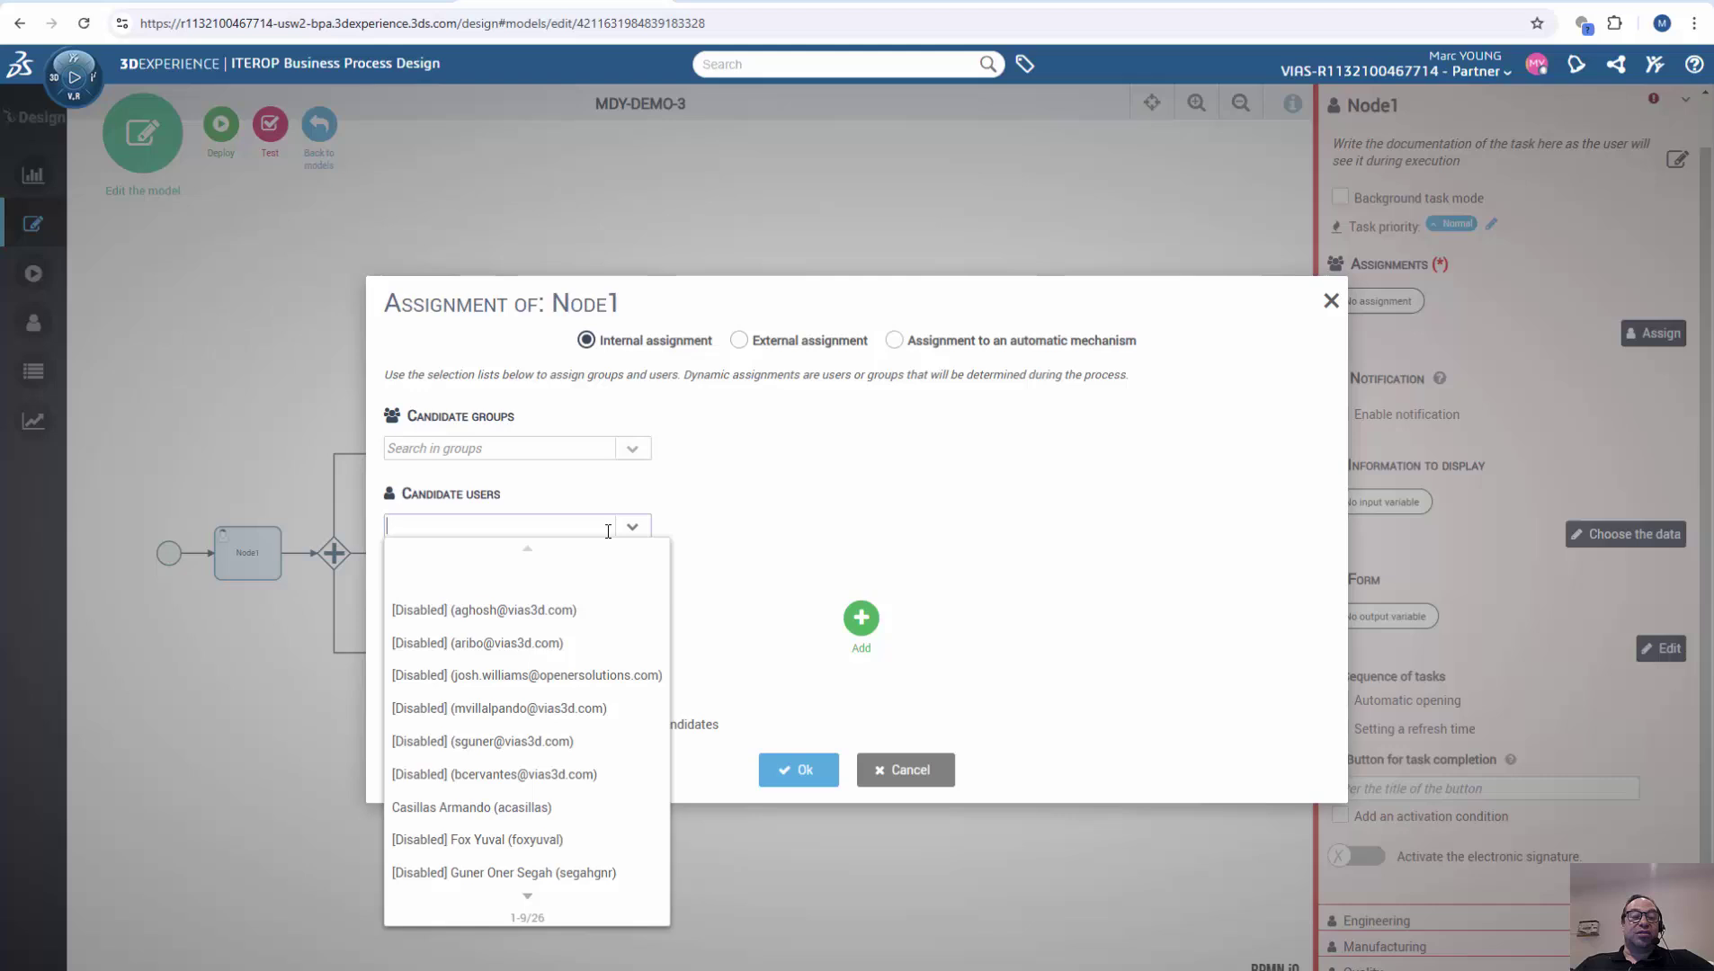
pyautogui.write('marc')
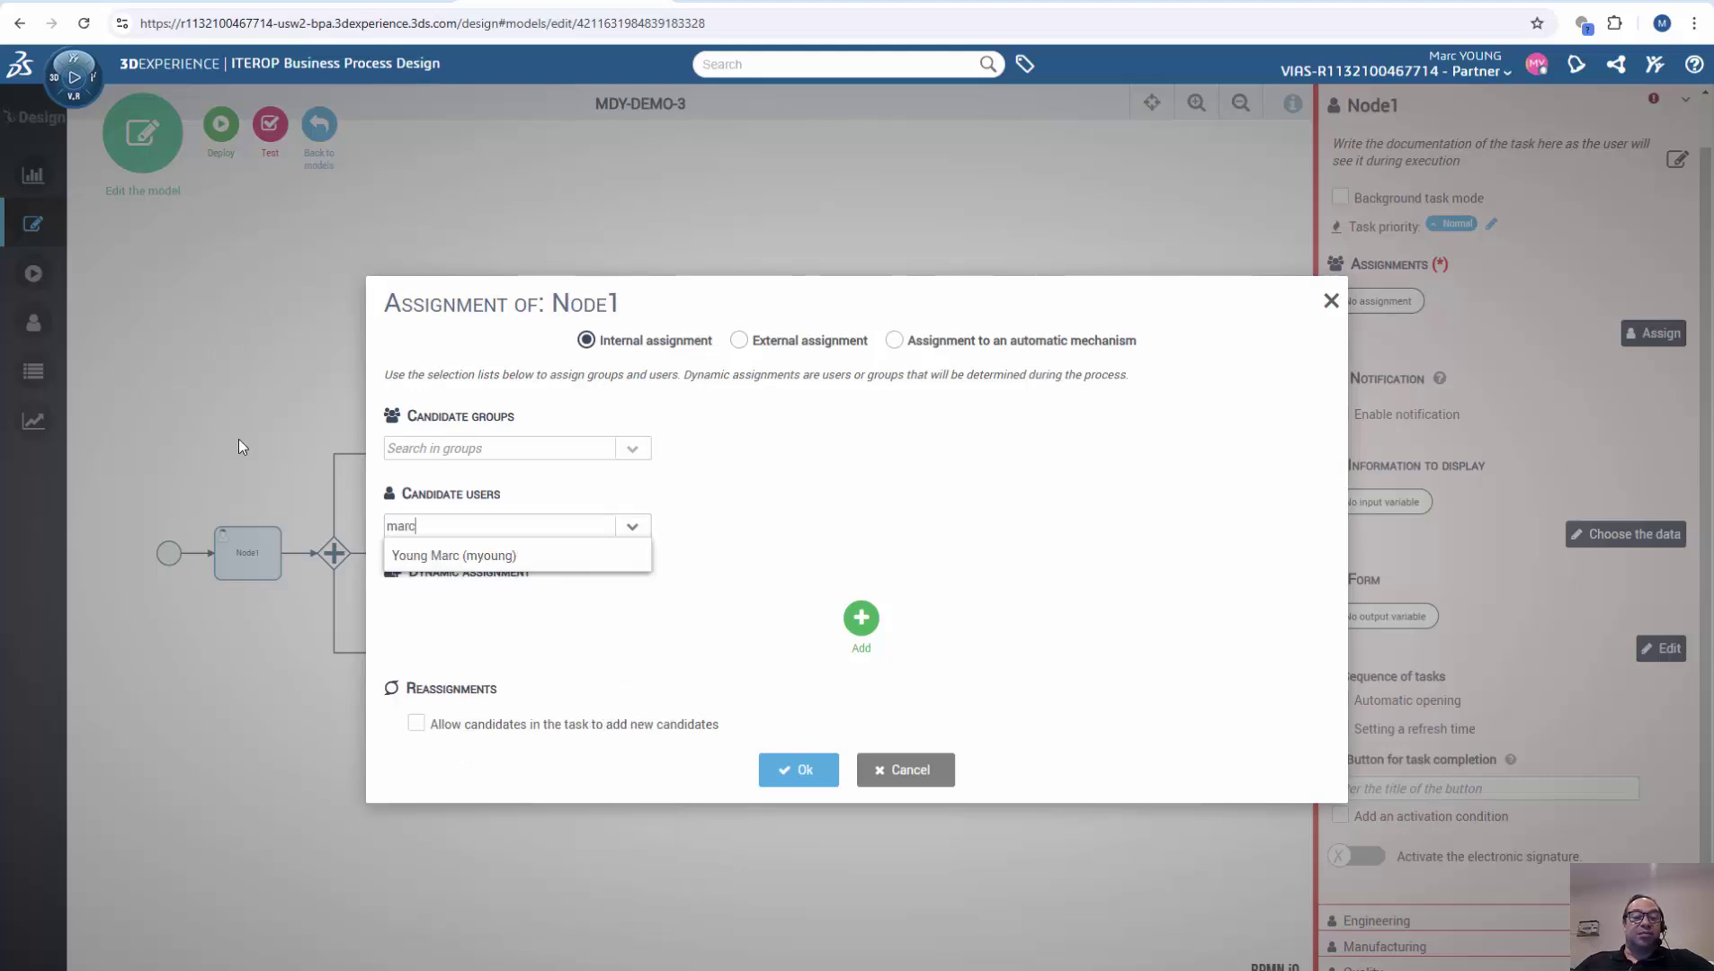
pyautogui.press('Return')
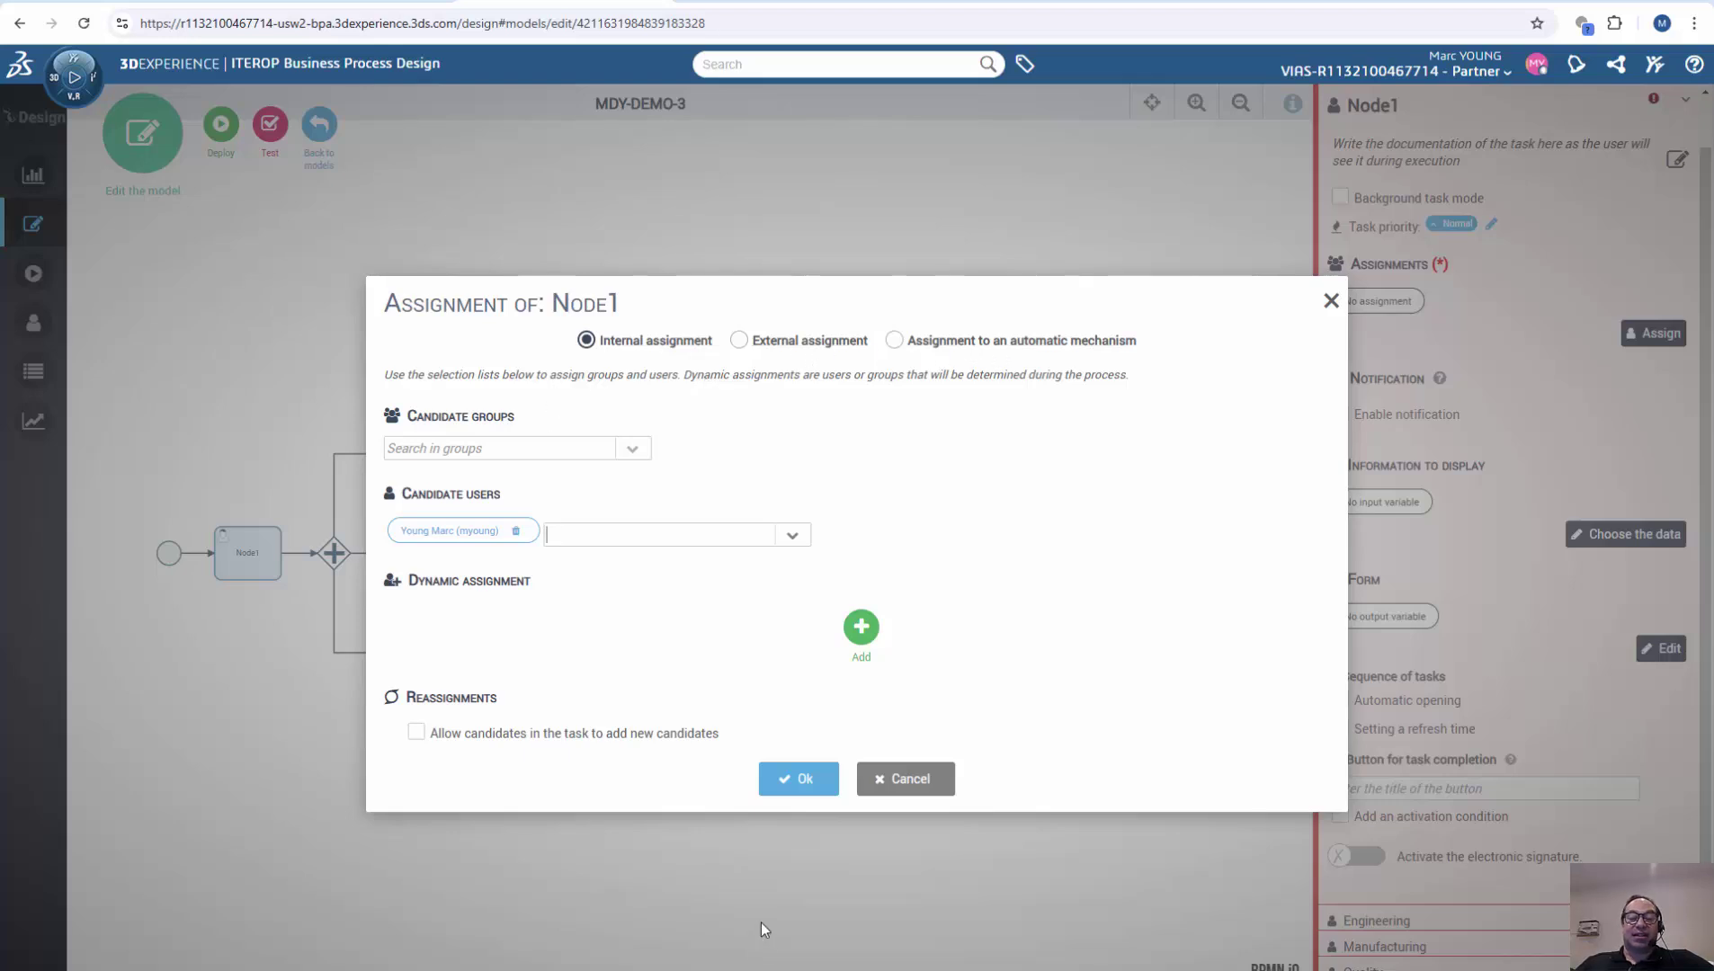
pyautogui.click(785, 782)
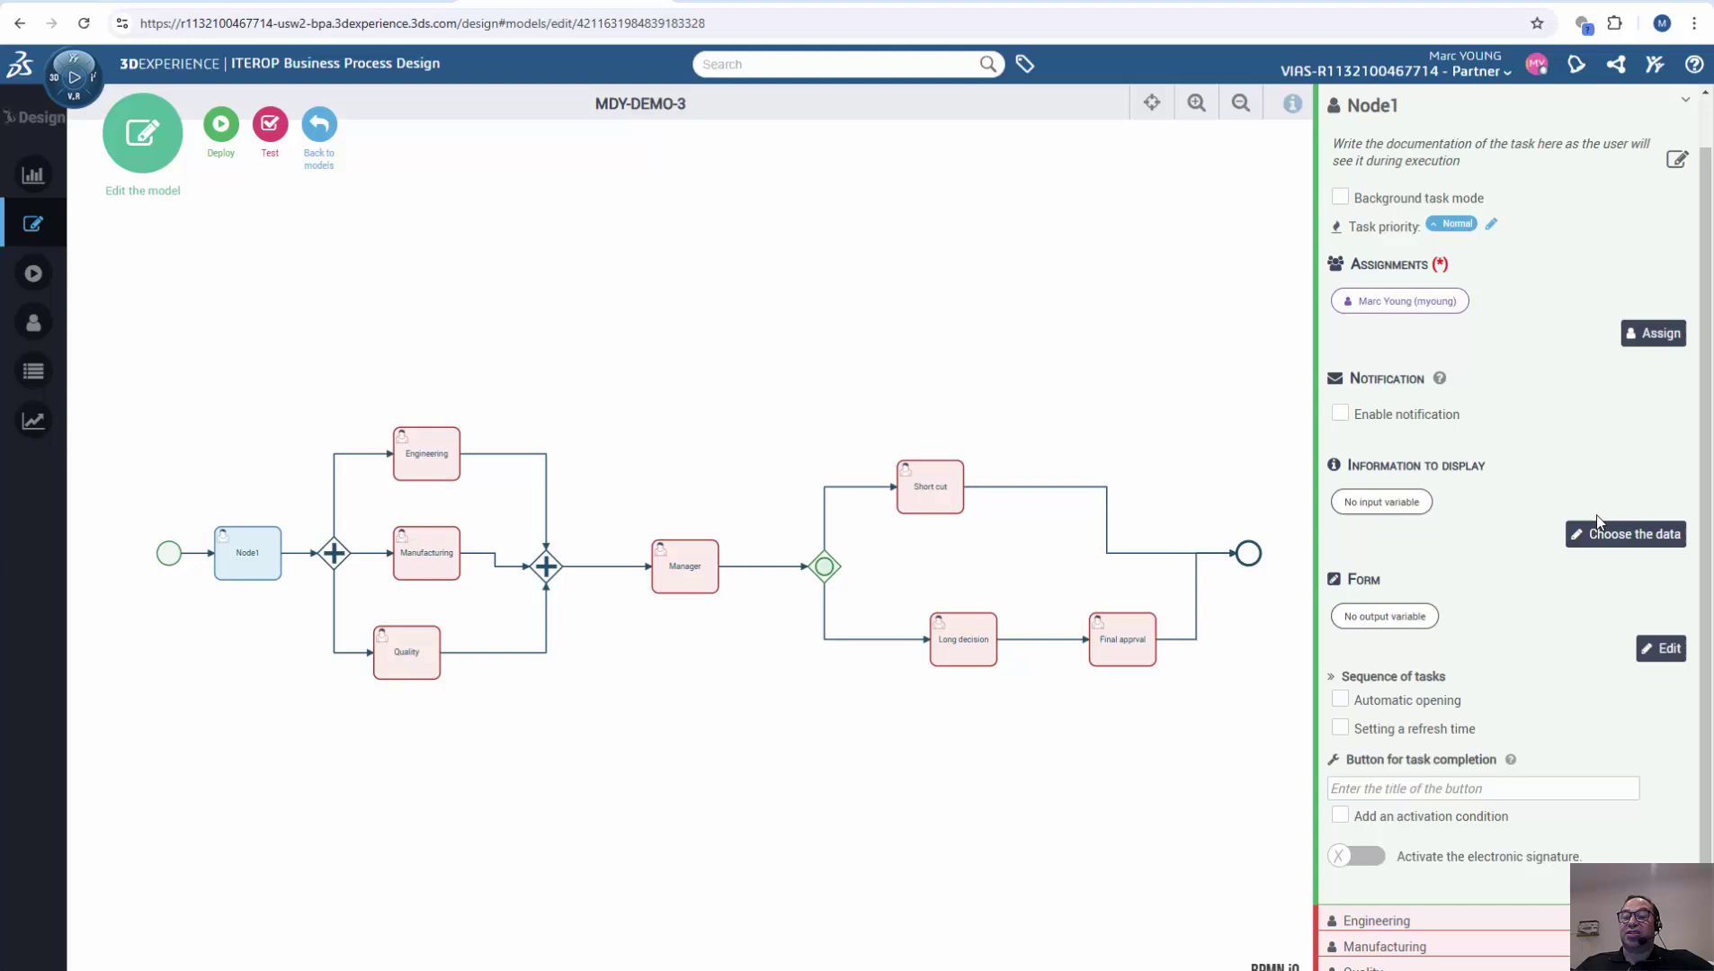
# Show Process identifier and the actor's First/Last name as Node1's displayed information.
pyautogui.click(1608, 536)
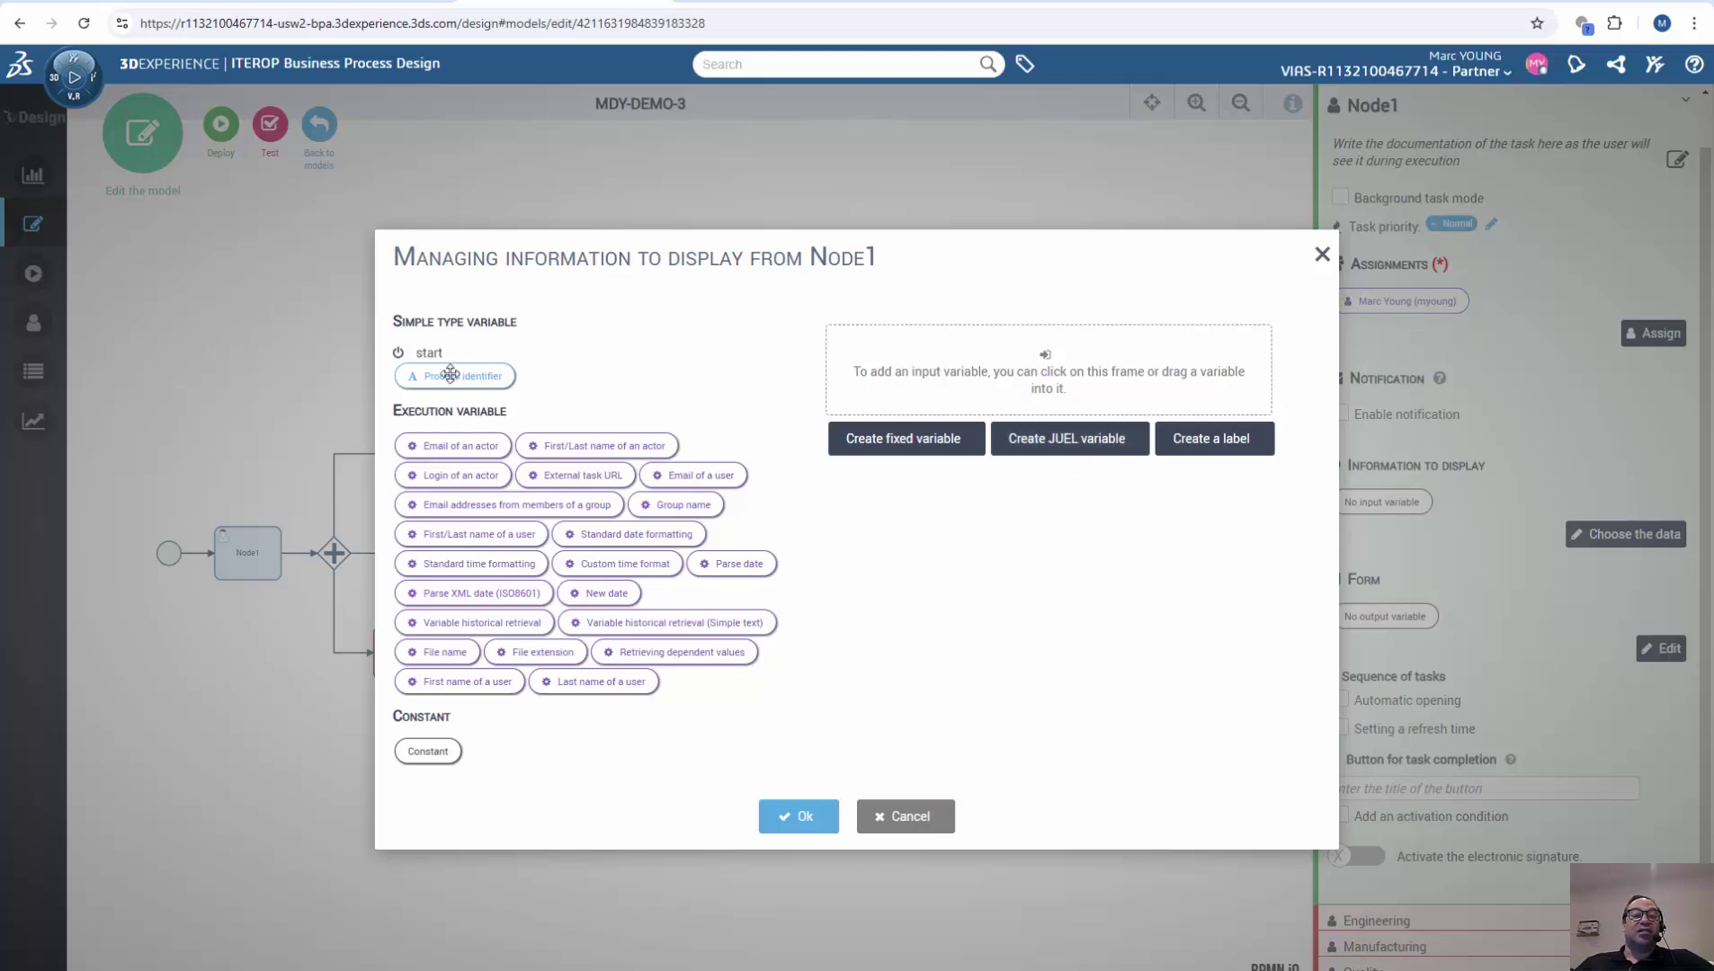
pyautogui.moveTo(459, 371); pyautogui.dragTo(997, 371)
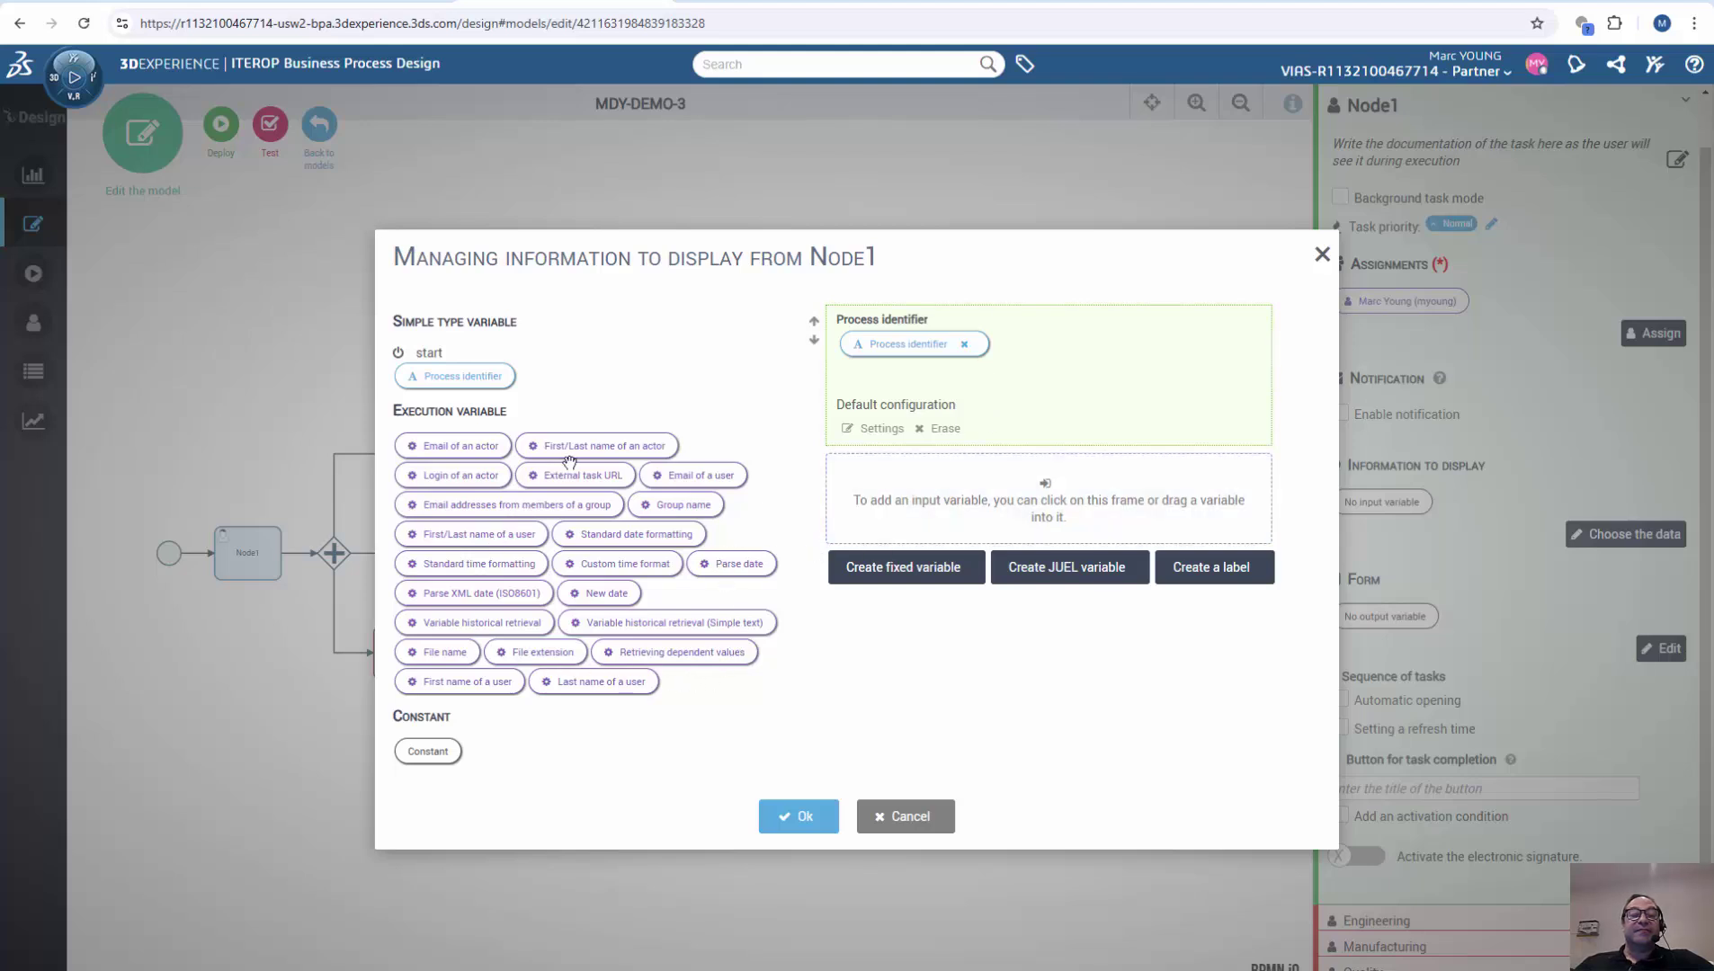
pyautogui.moveTo(581, 451); pyautogui.dragTo(980, 397)
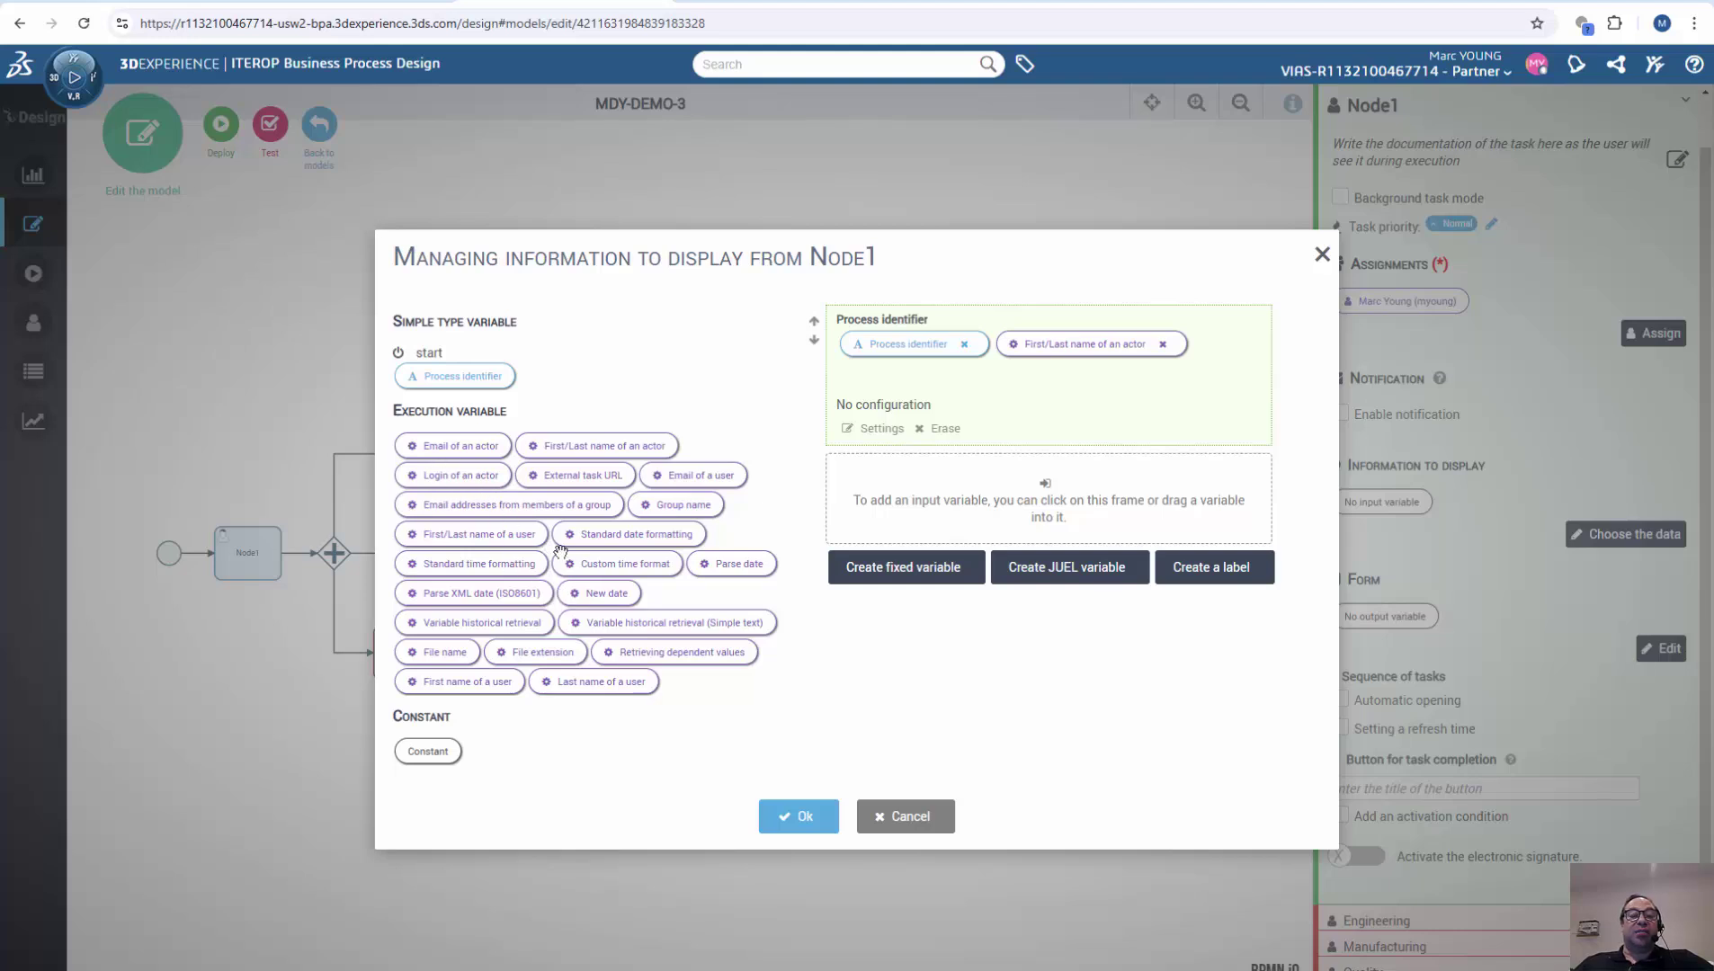
pyautogui.click(797, 817)
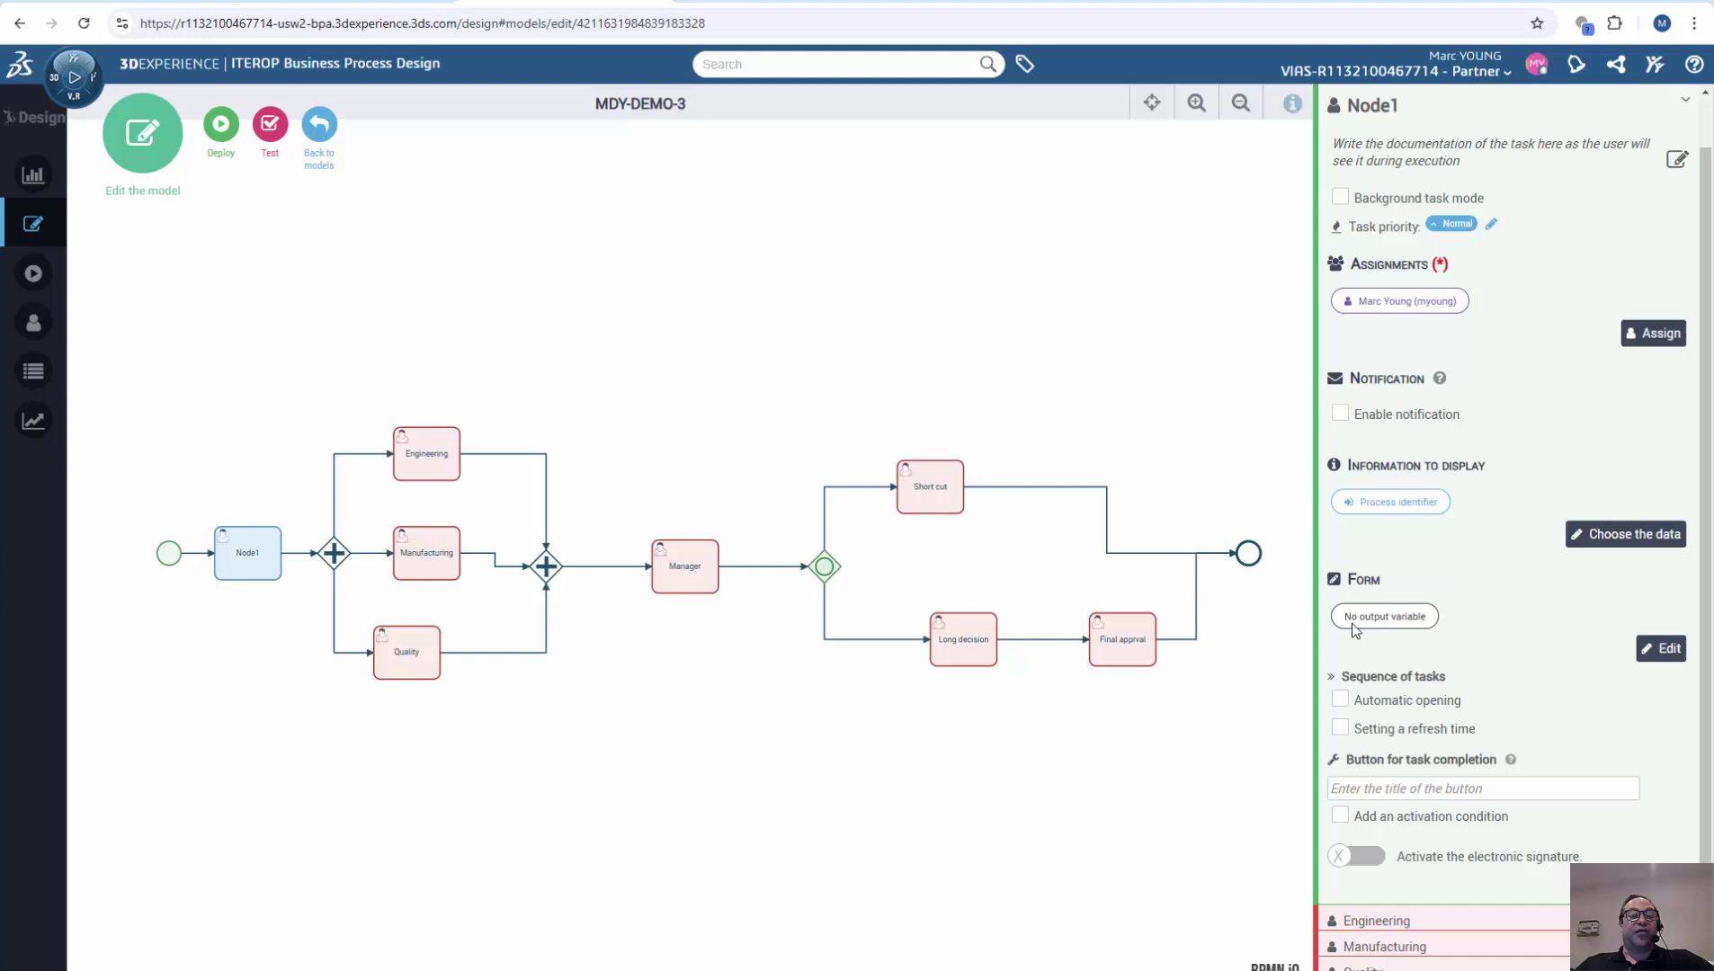
# Add a 'Description of Change' text heading to Node1's form.
pyautogui.click(1668, 651)
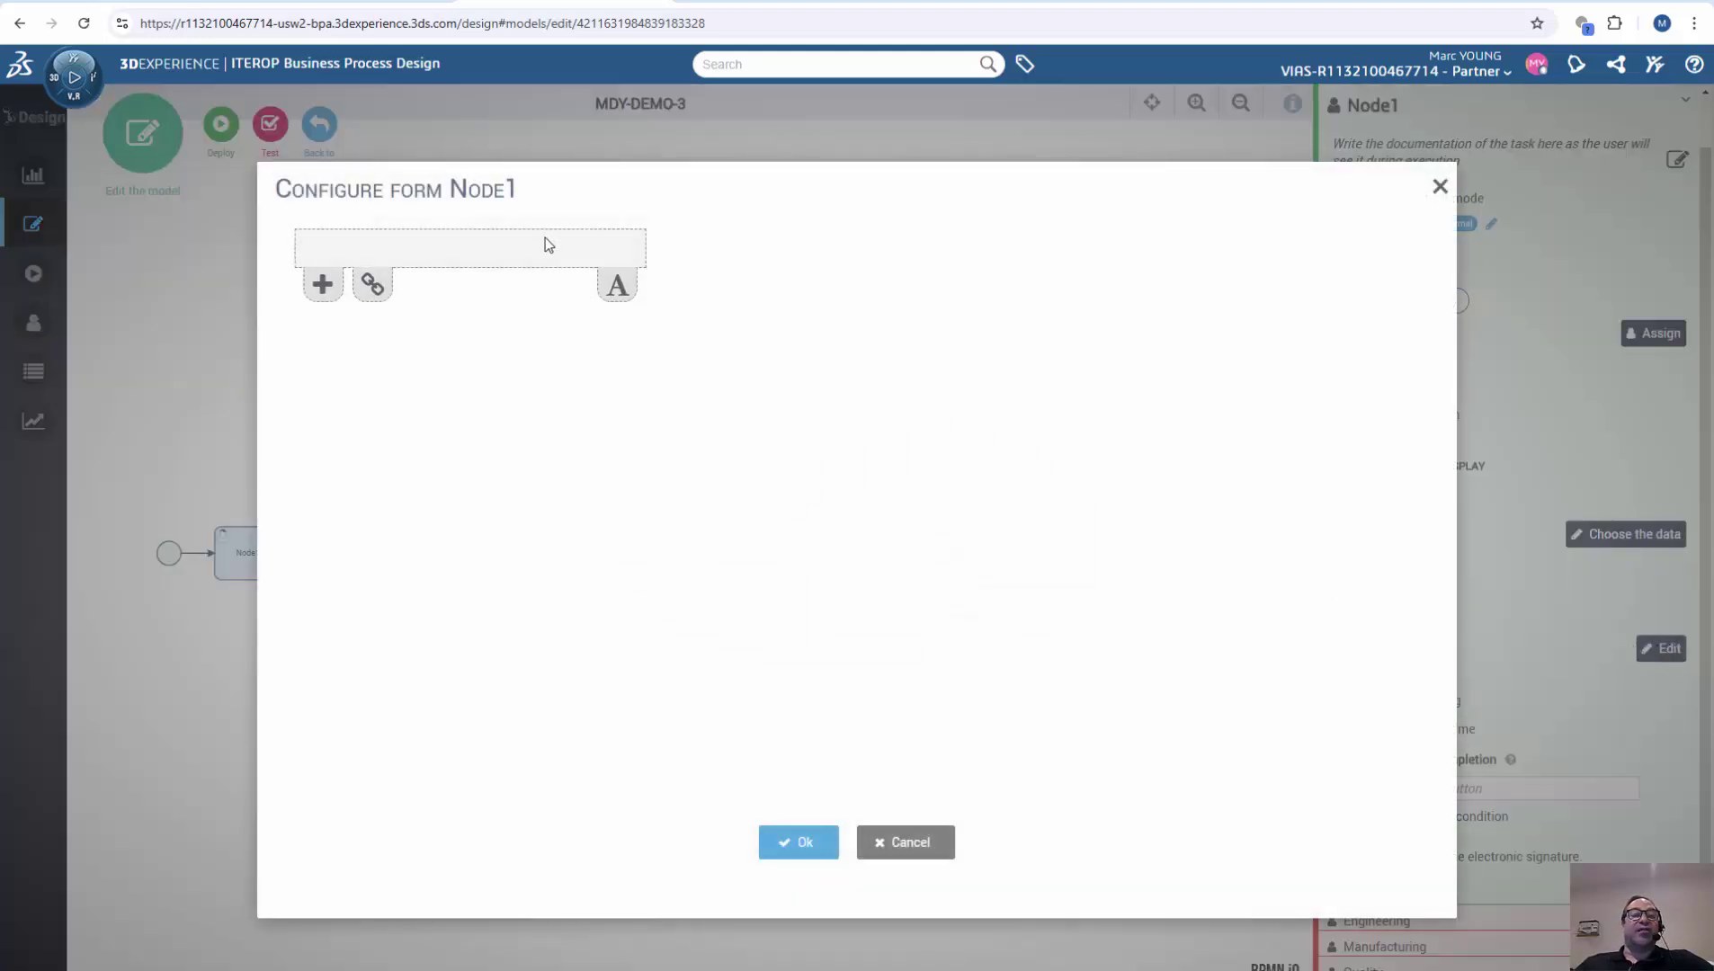
pyautogui.click(616, 290)
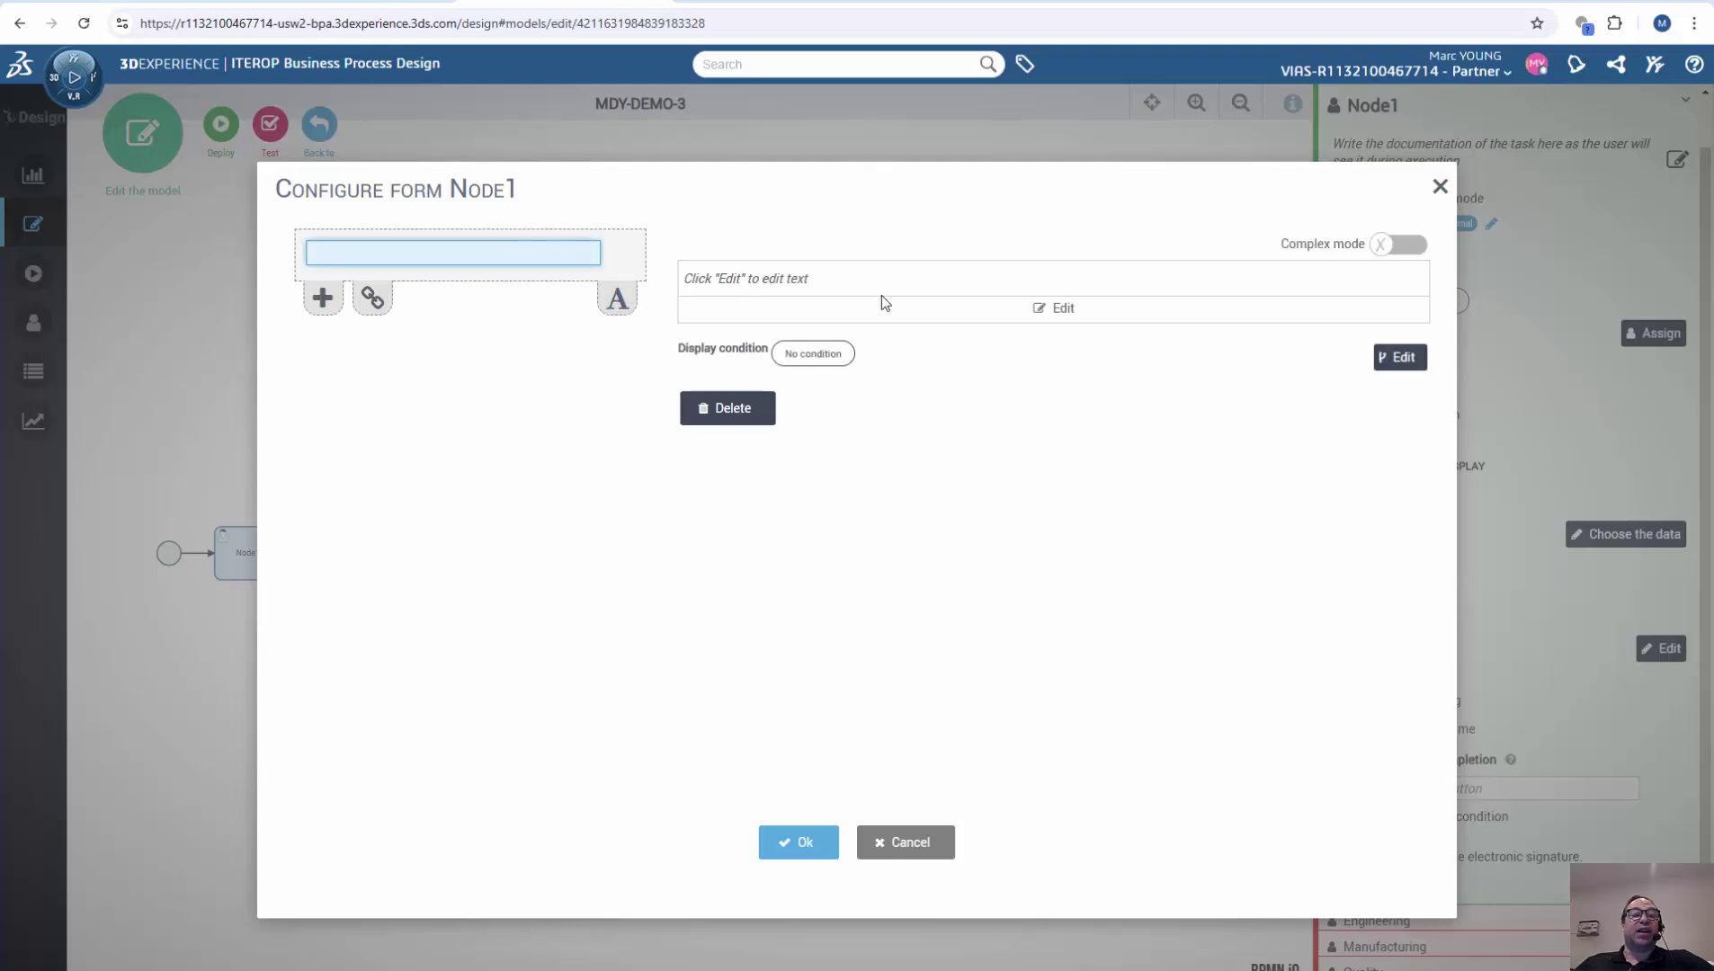
pyautogui.click(1012, 309)
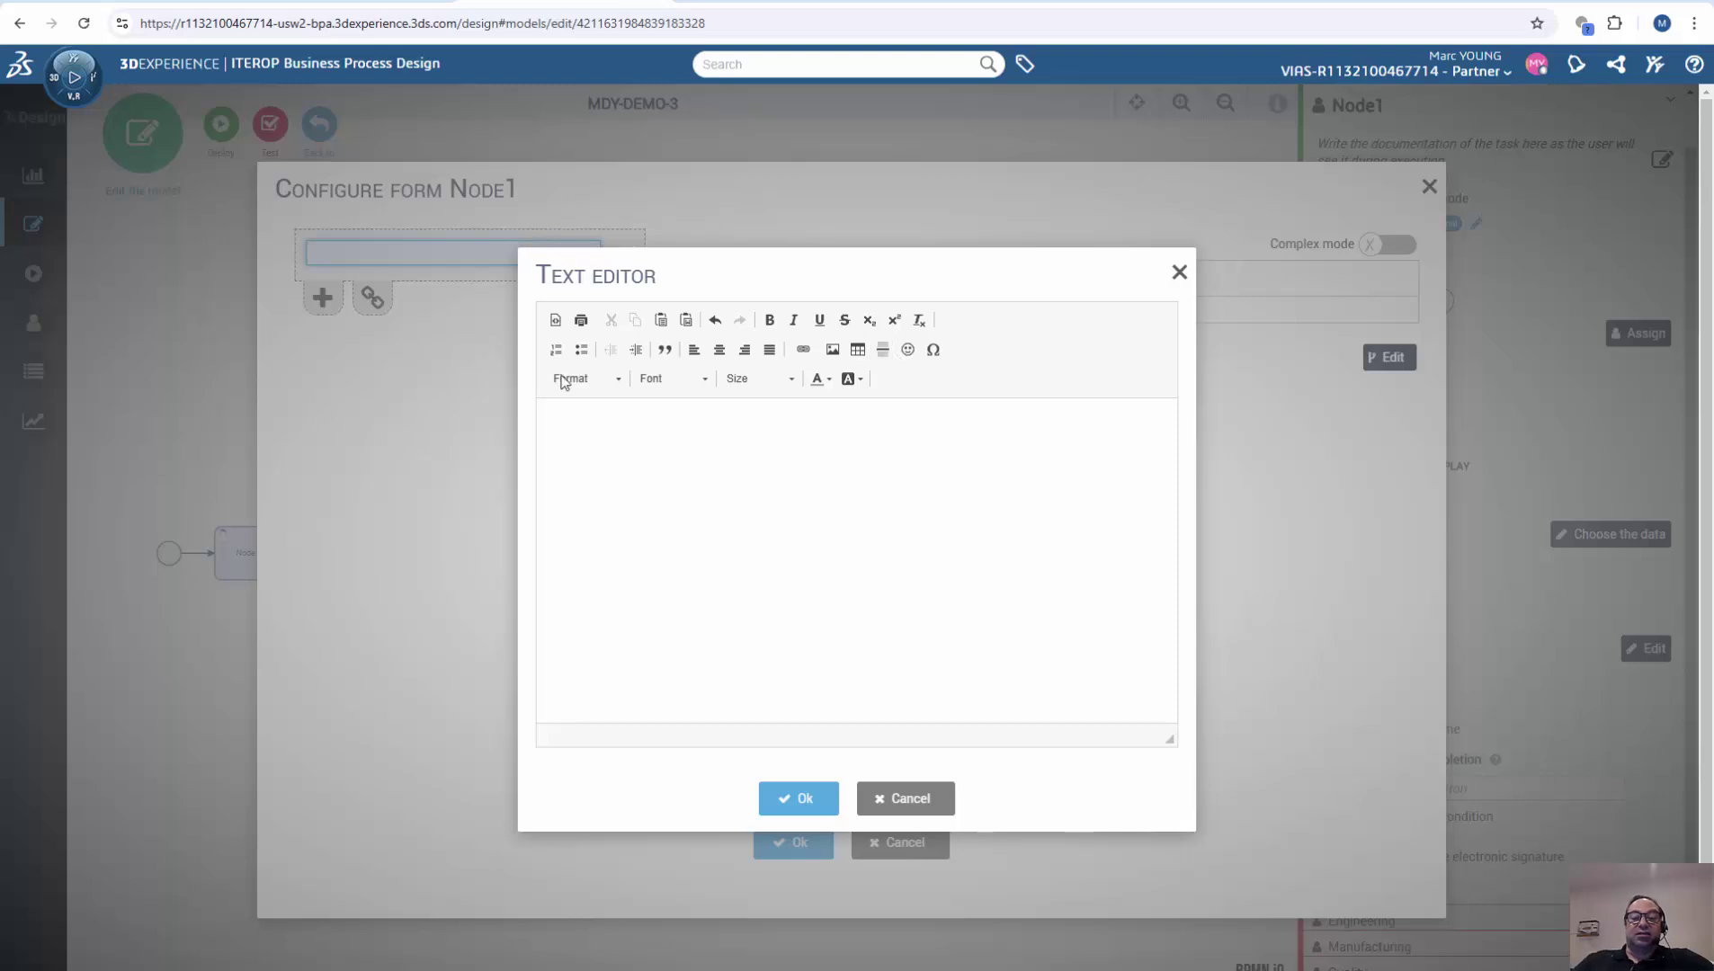
pyautogui.write('DEsc')
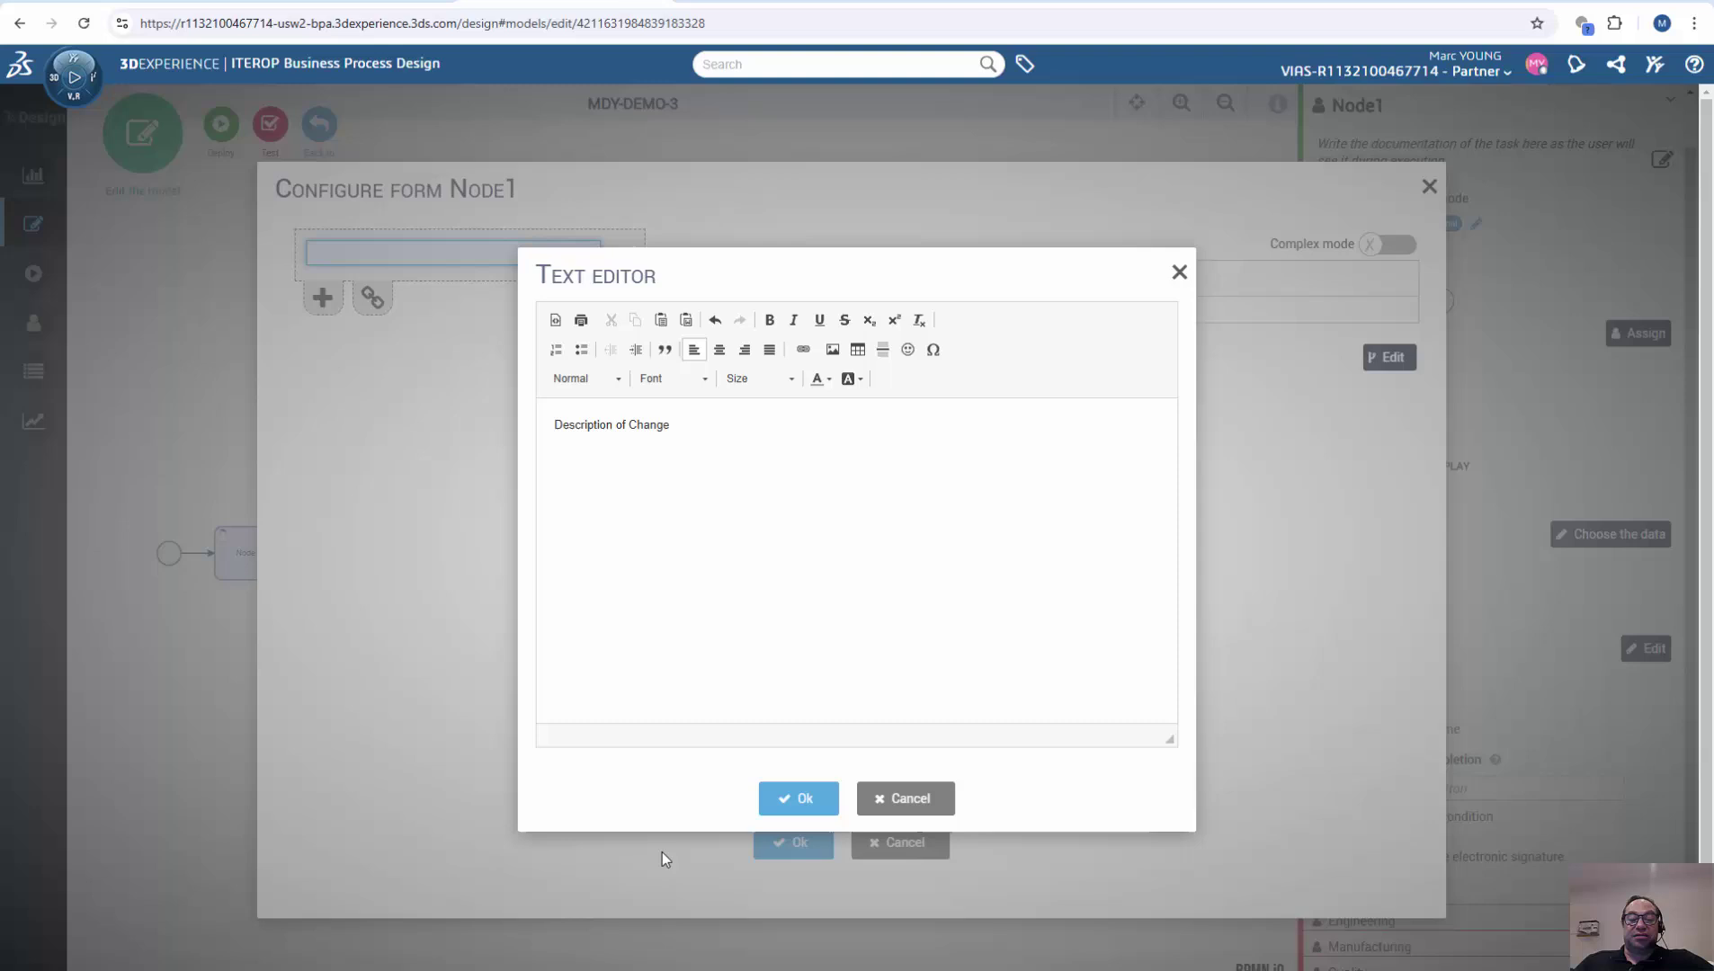
pyautogui.click(787, 806)
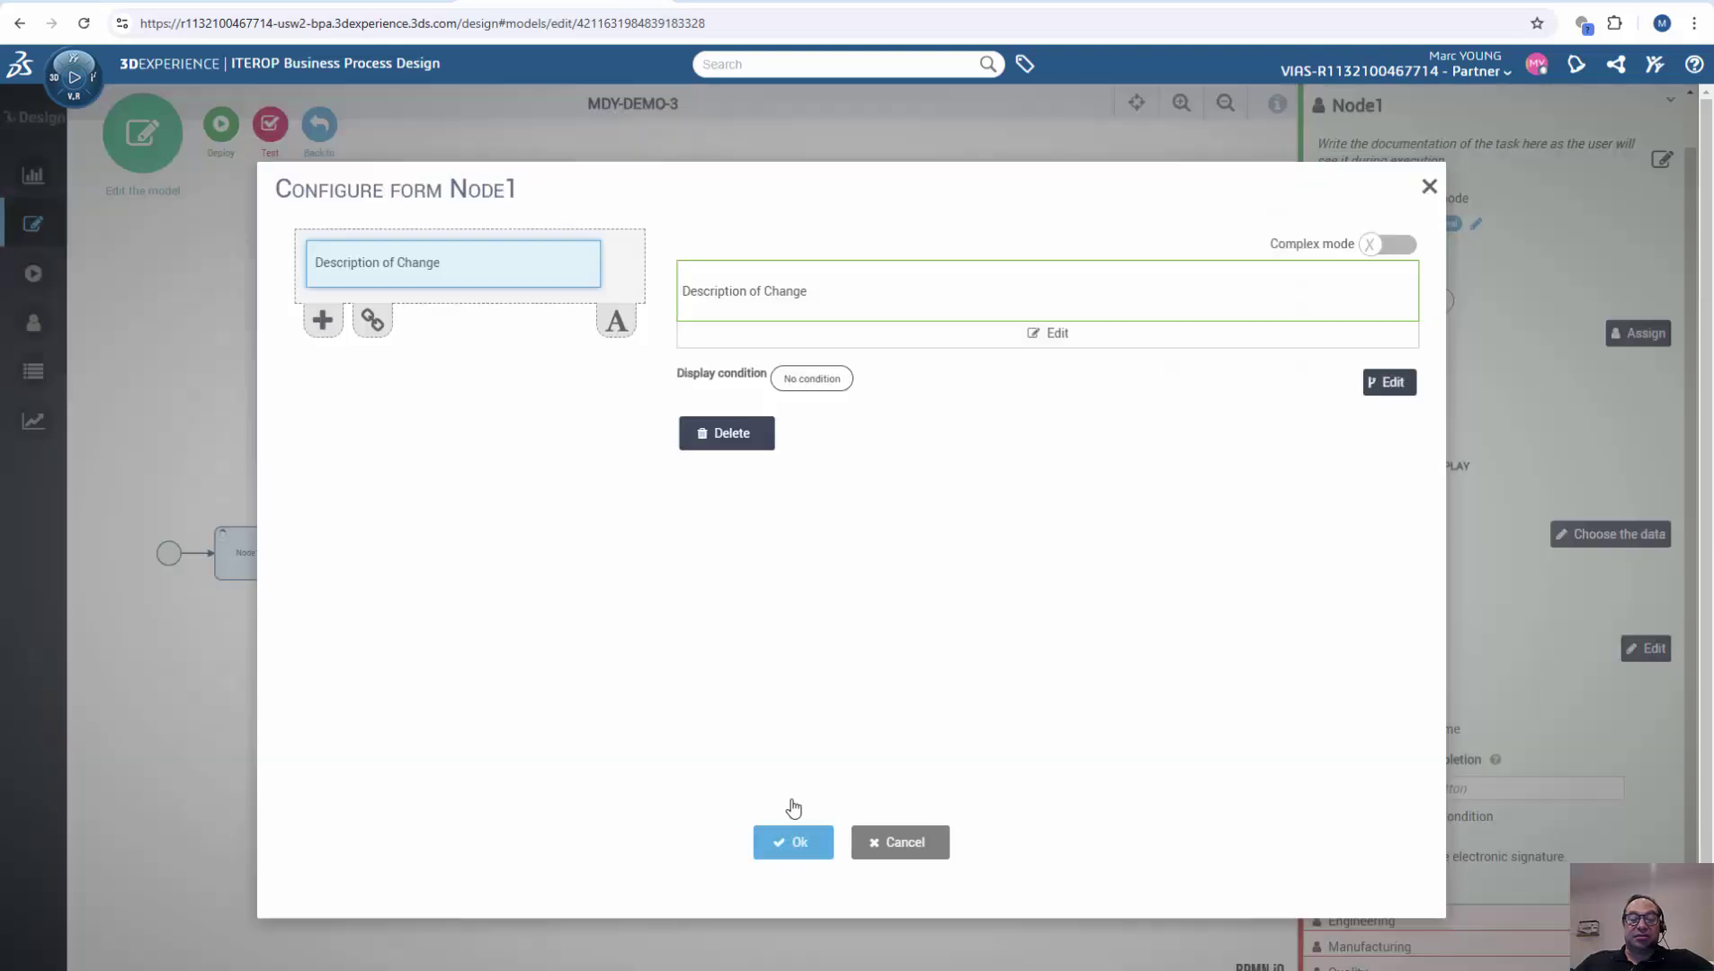
# Add a Text field variable named 'Description of Change' and save the form.
pyautogui.click(326, 329)
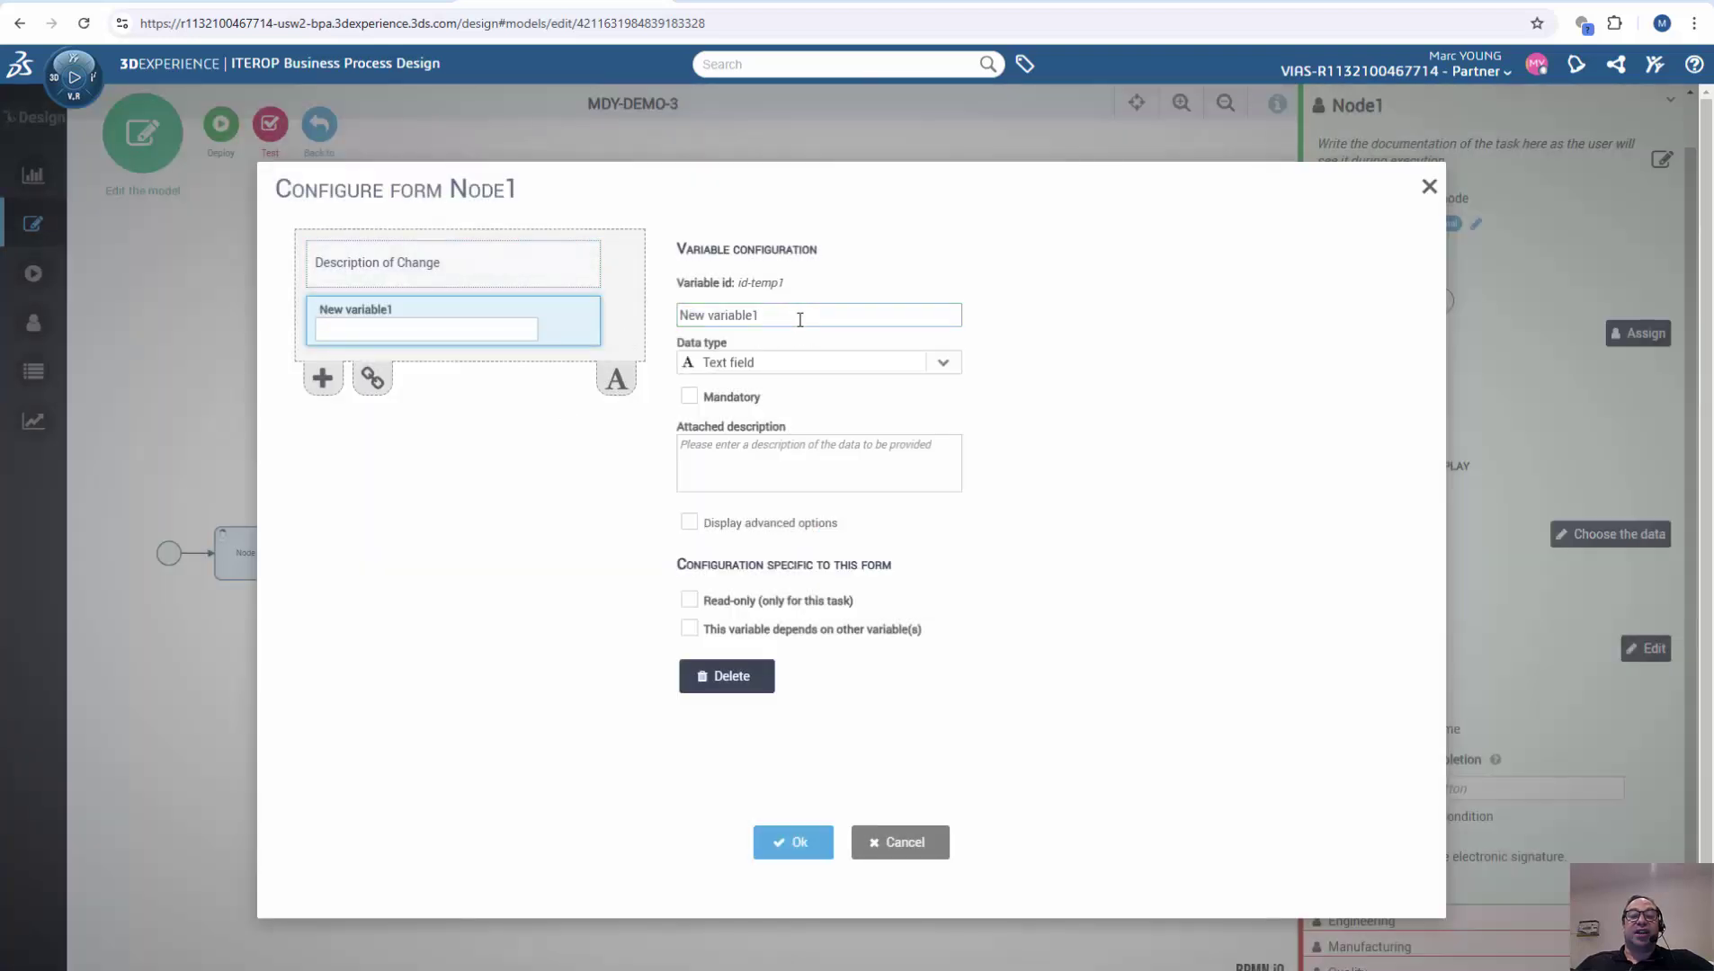
pyautogui.moveTo(799, 319); pyautogui.dragTo(683, 319)
pyautogui.write('es')
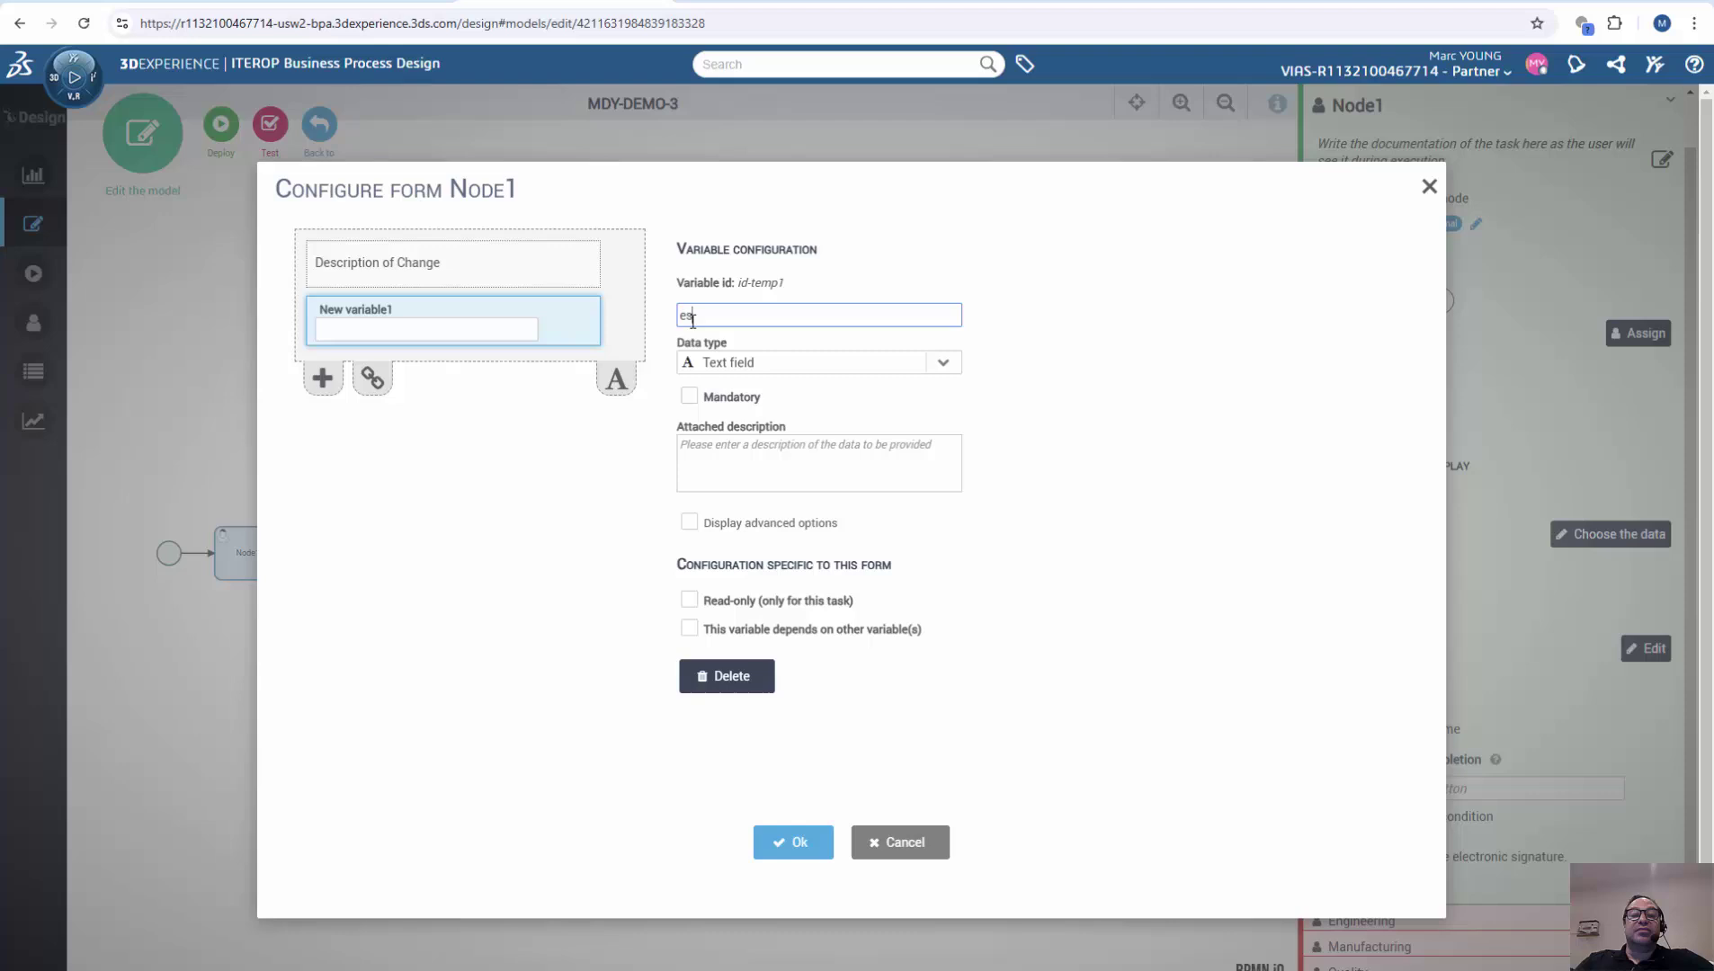
pyautogui.write('ciption of Change')
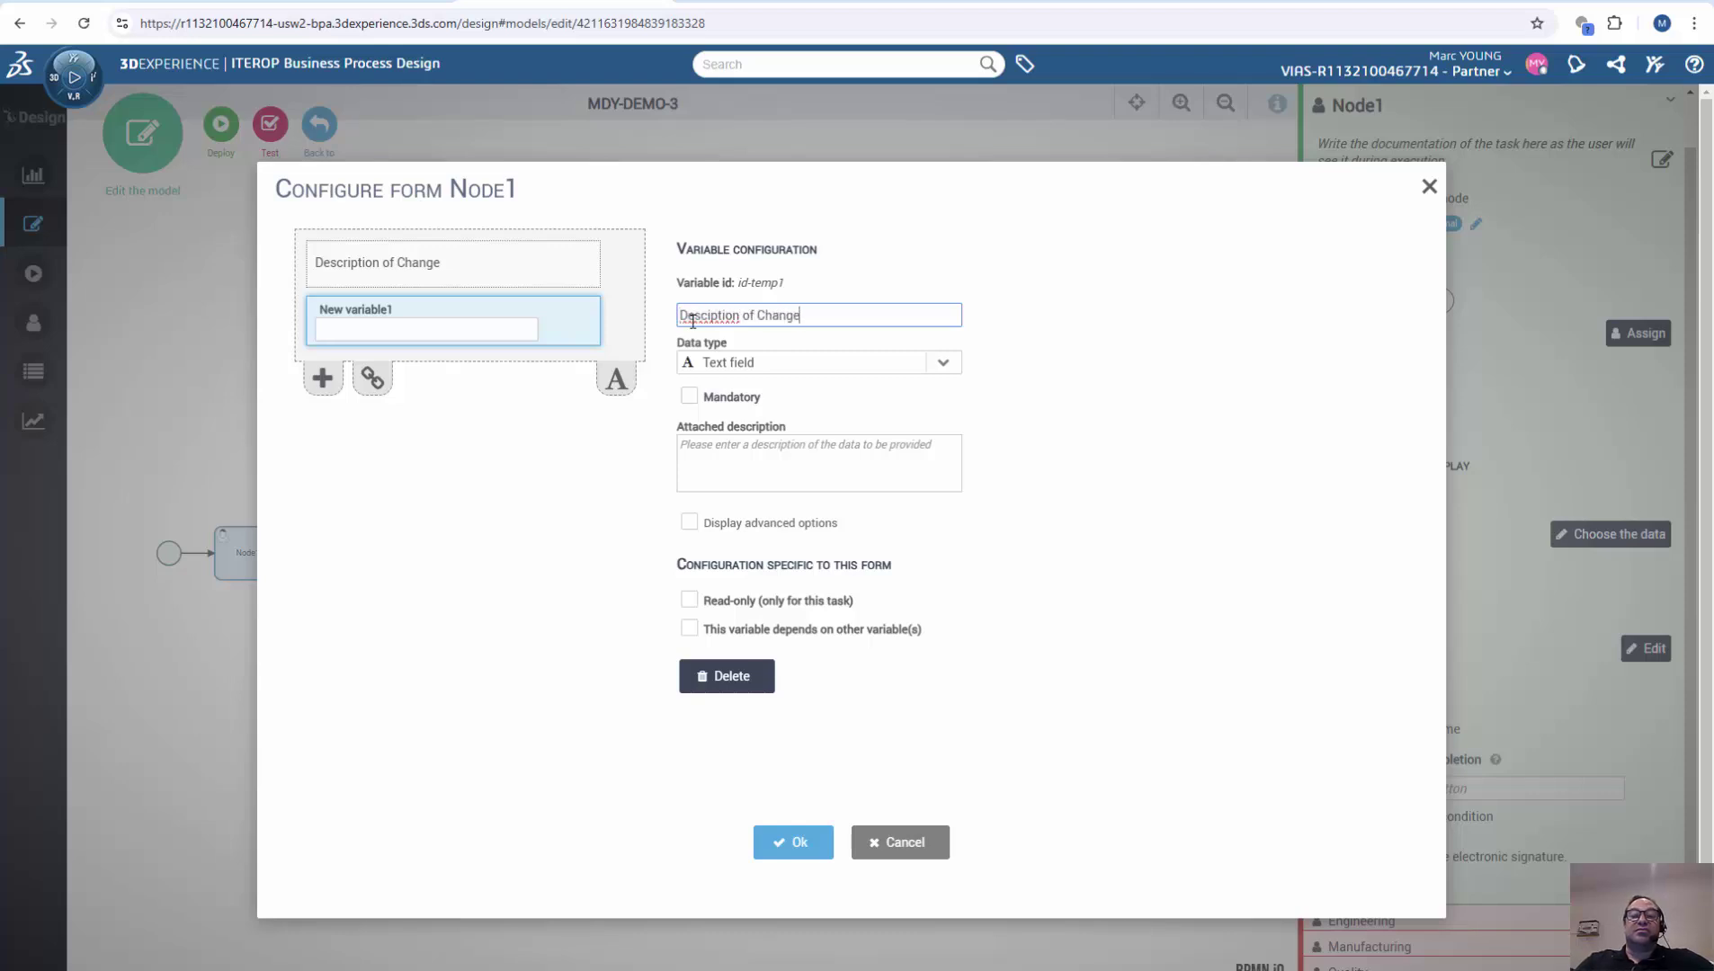
pyautogui.rightClick(715, 324)
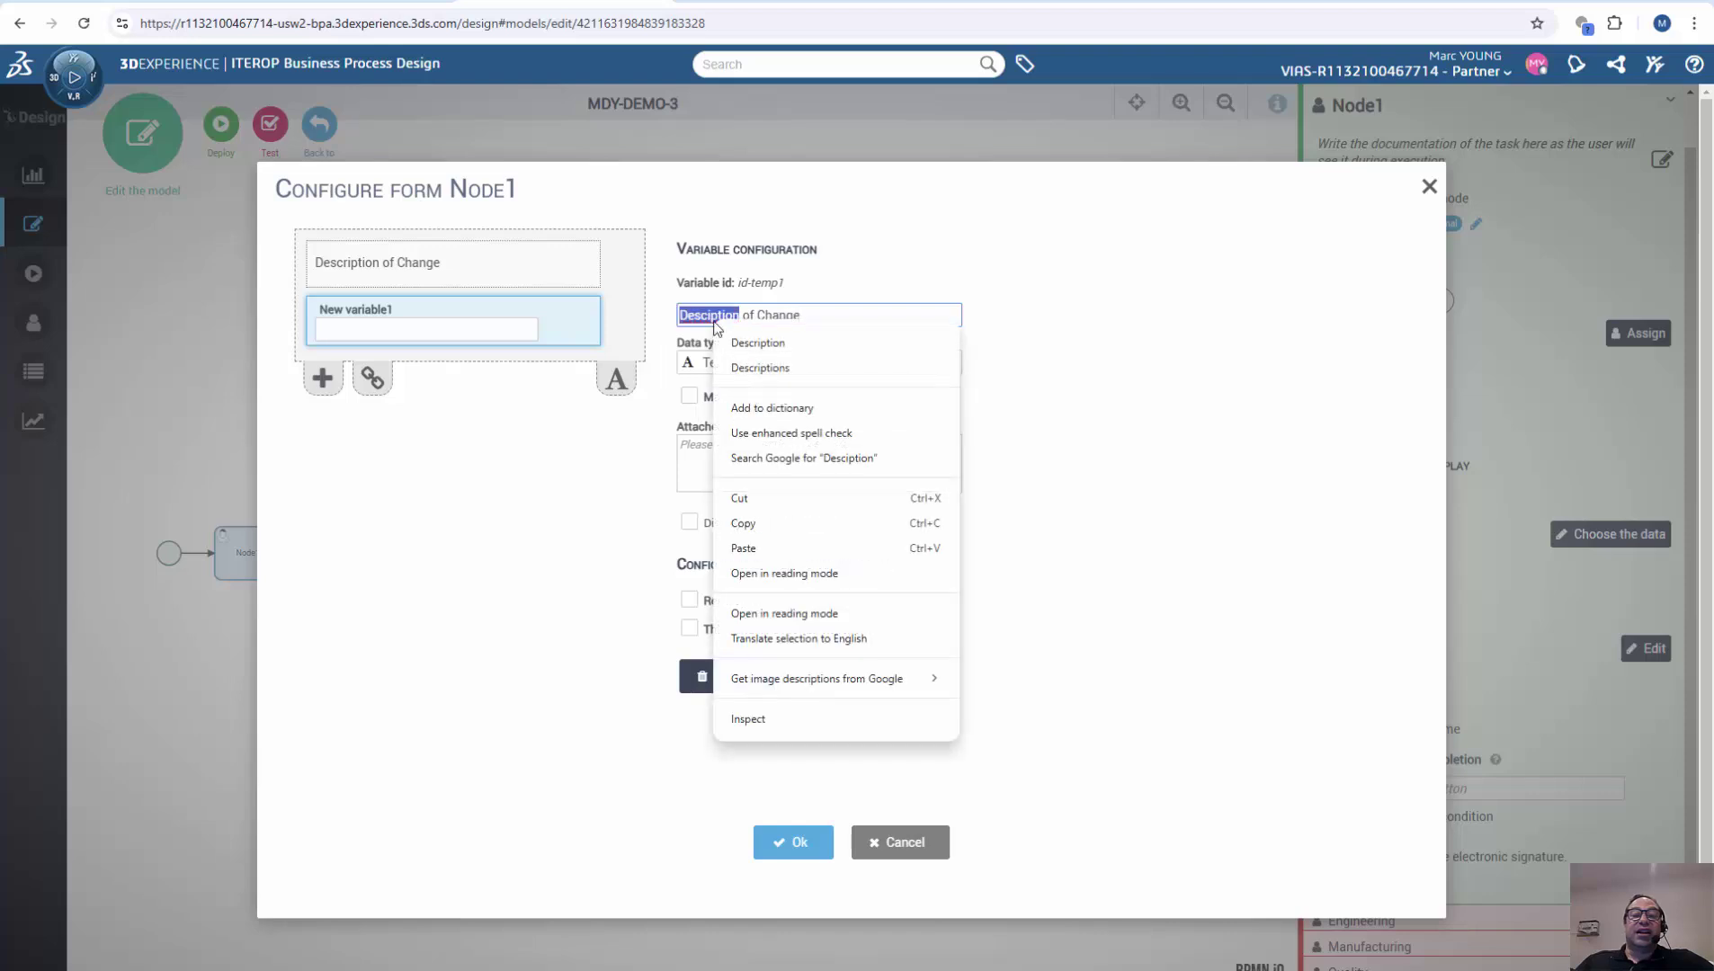
pyautogui.click(751, 342)
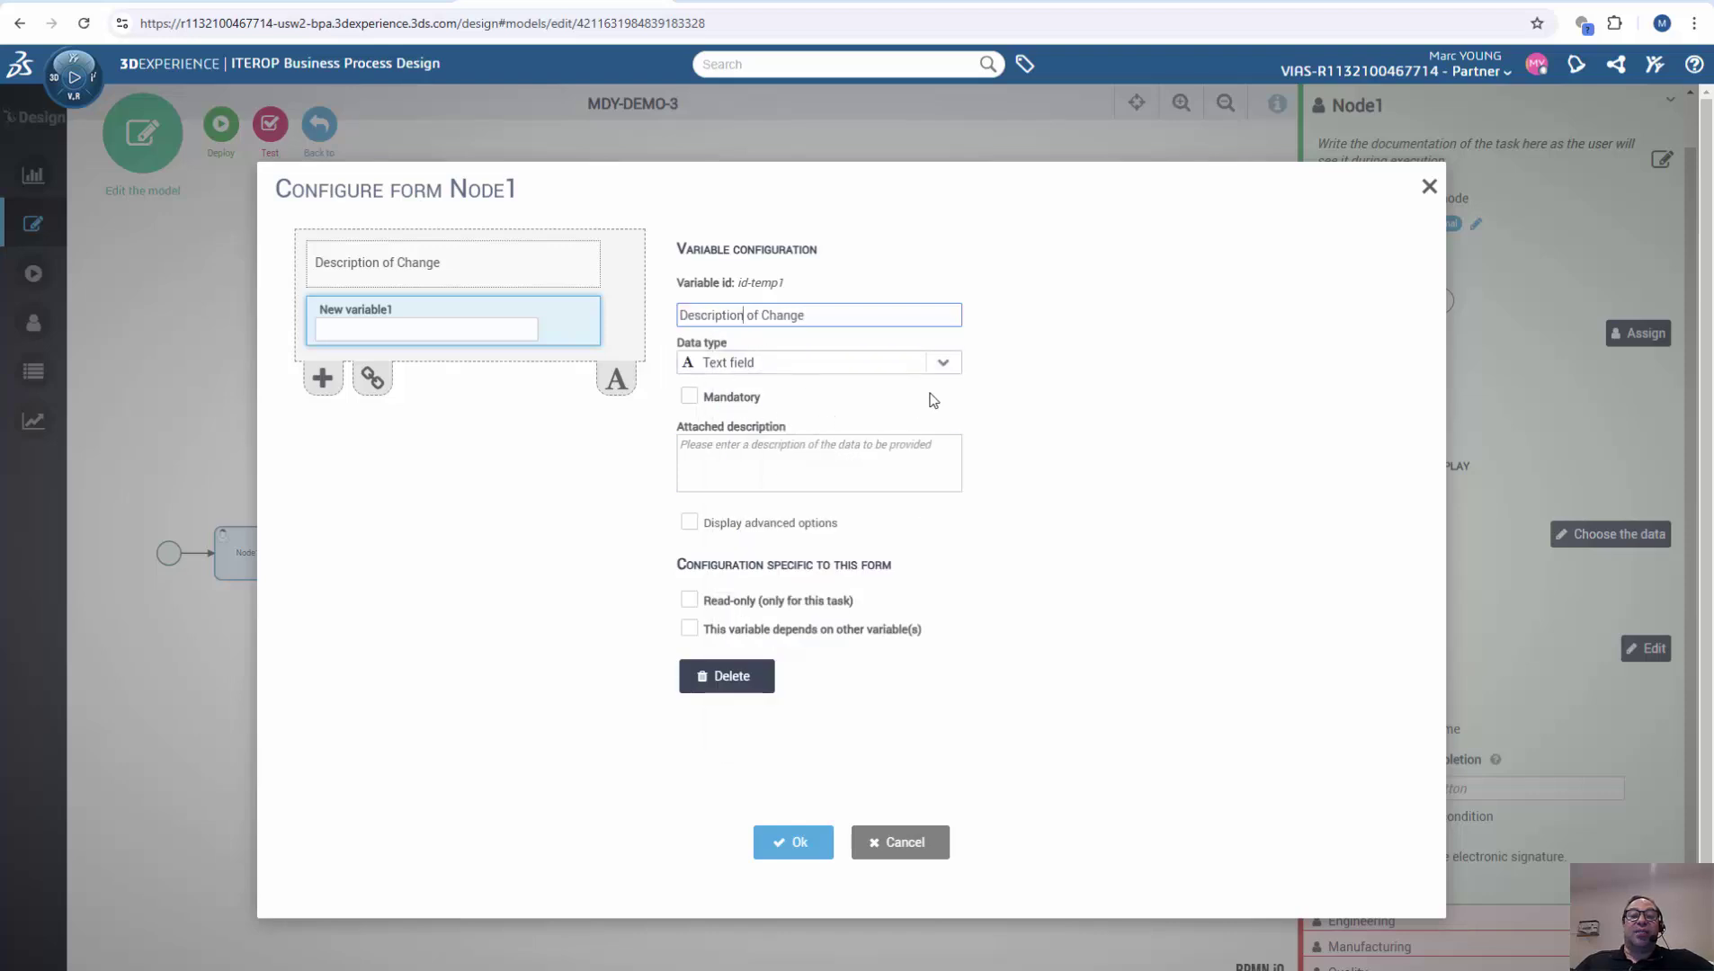
pyautogui.click(942, 362)
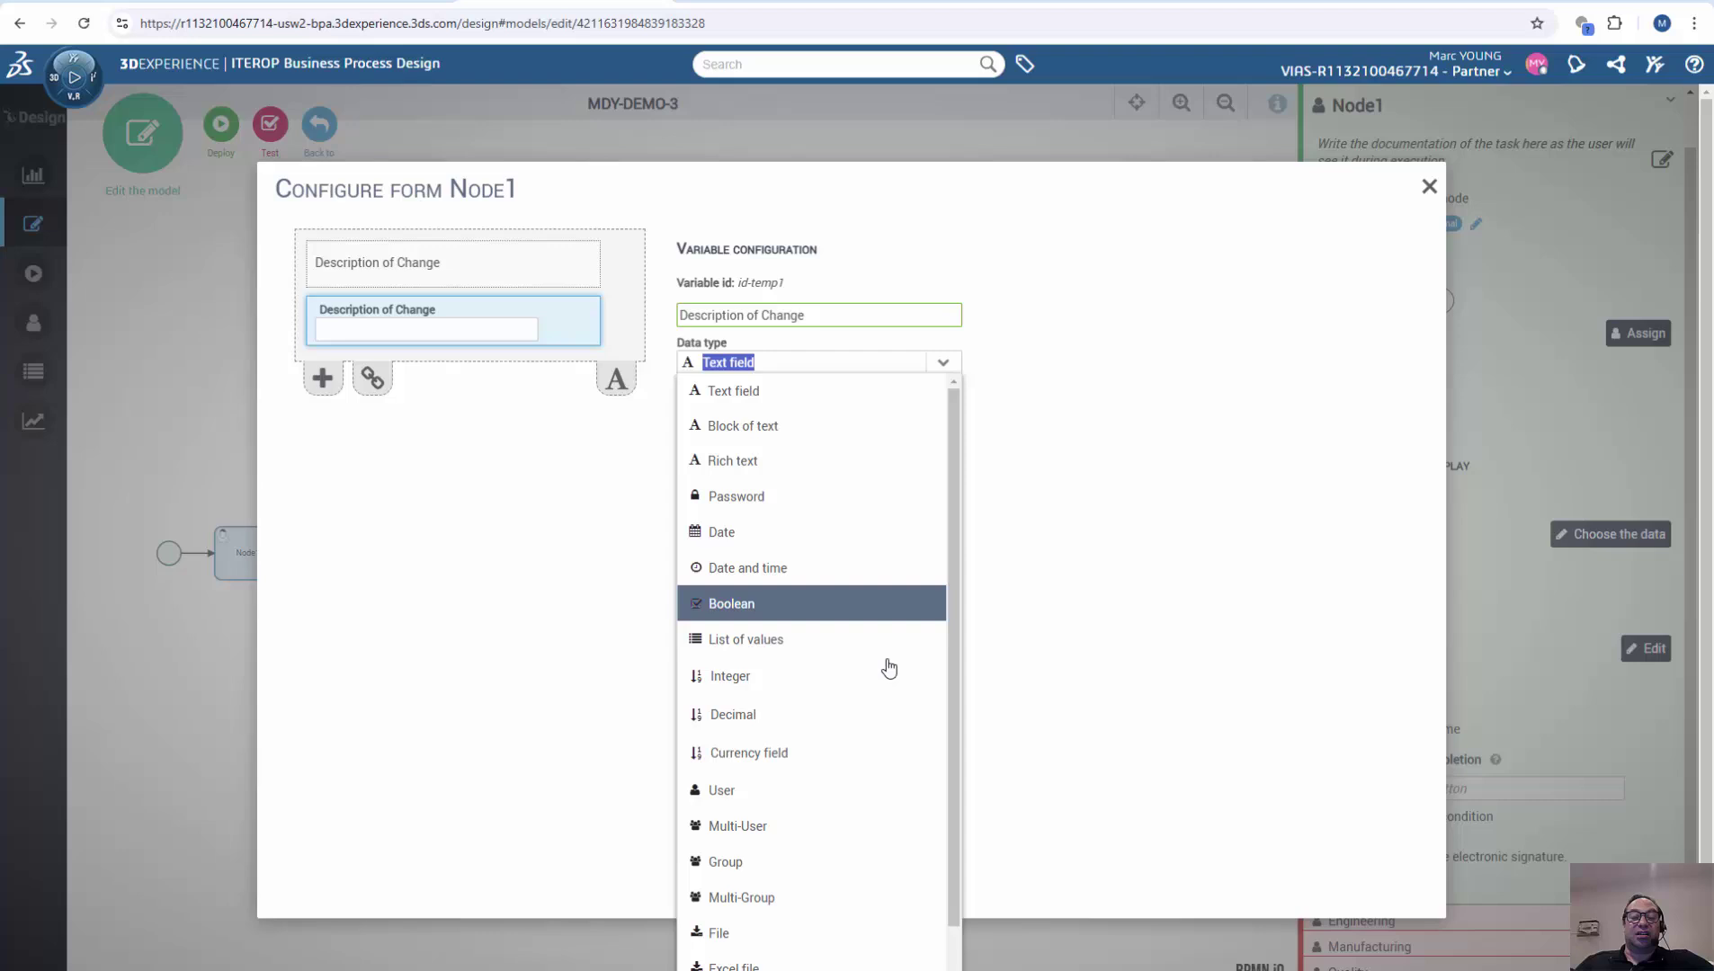
pyautogui.click(774, 402)
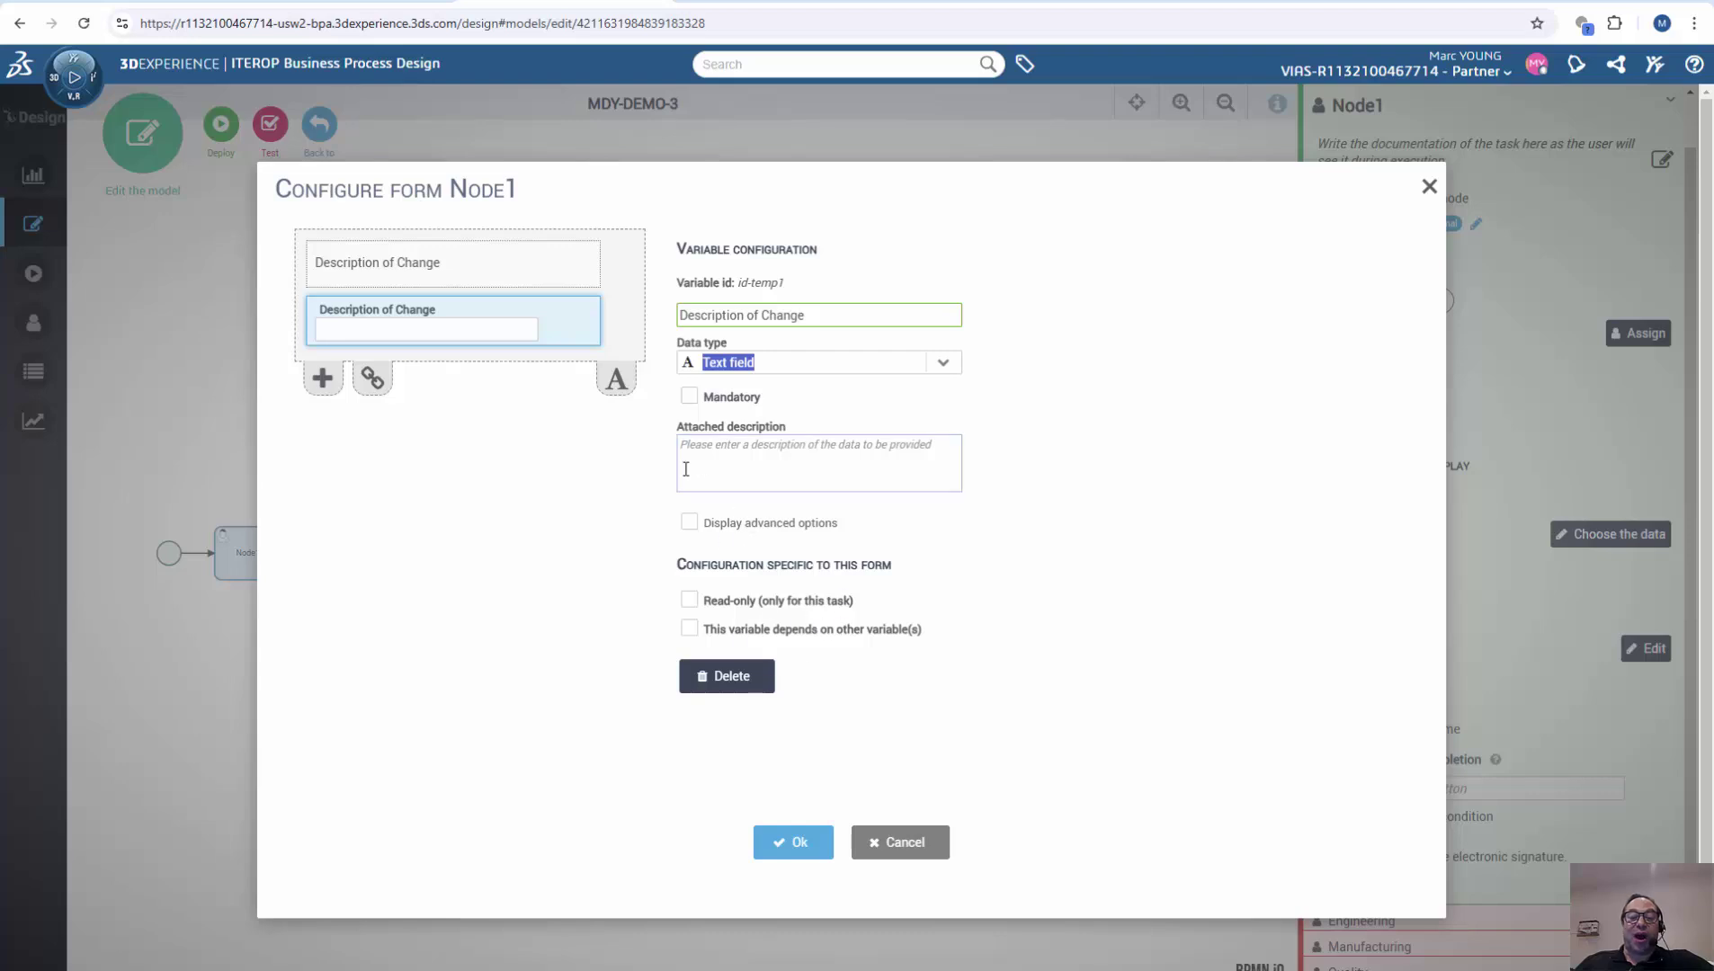
pyautogui.click(824, 846)
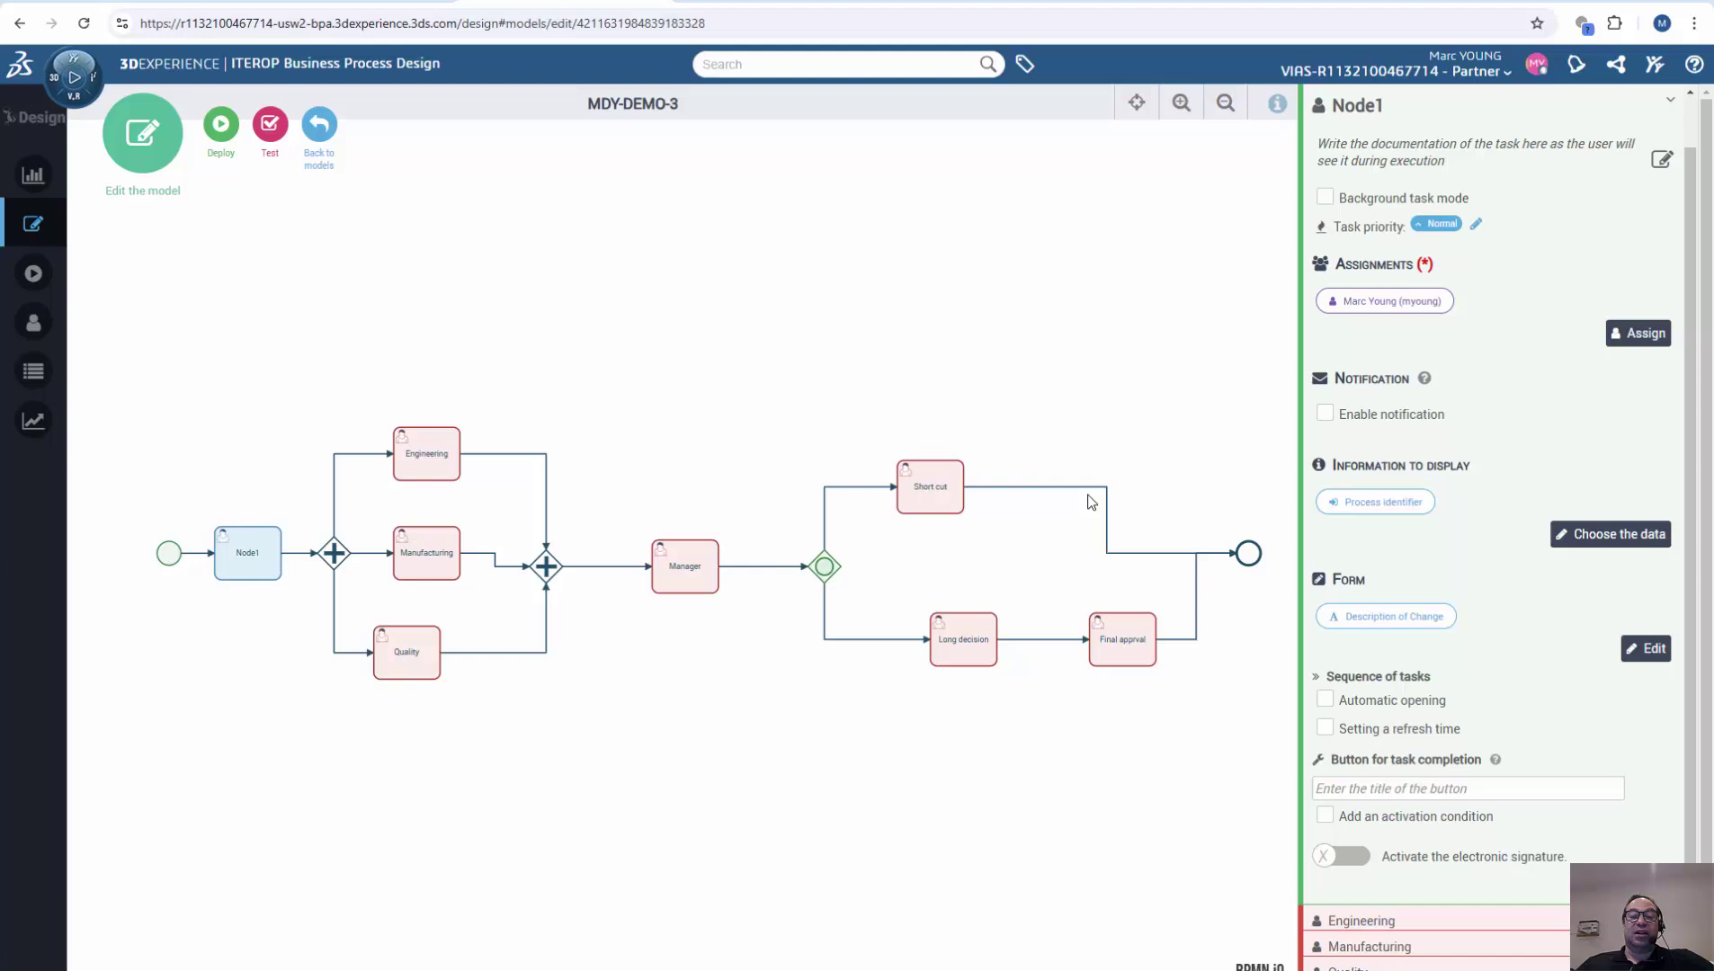
# Assign one internal user, found by name search, as the Manager task's candidate user.
pyautogui.click(686, 578)
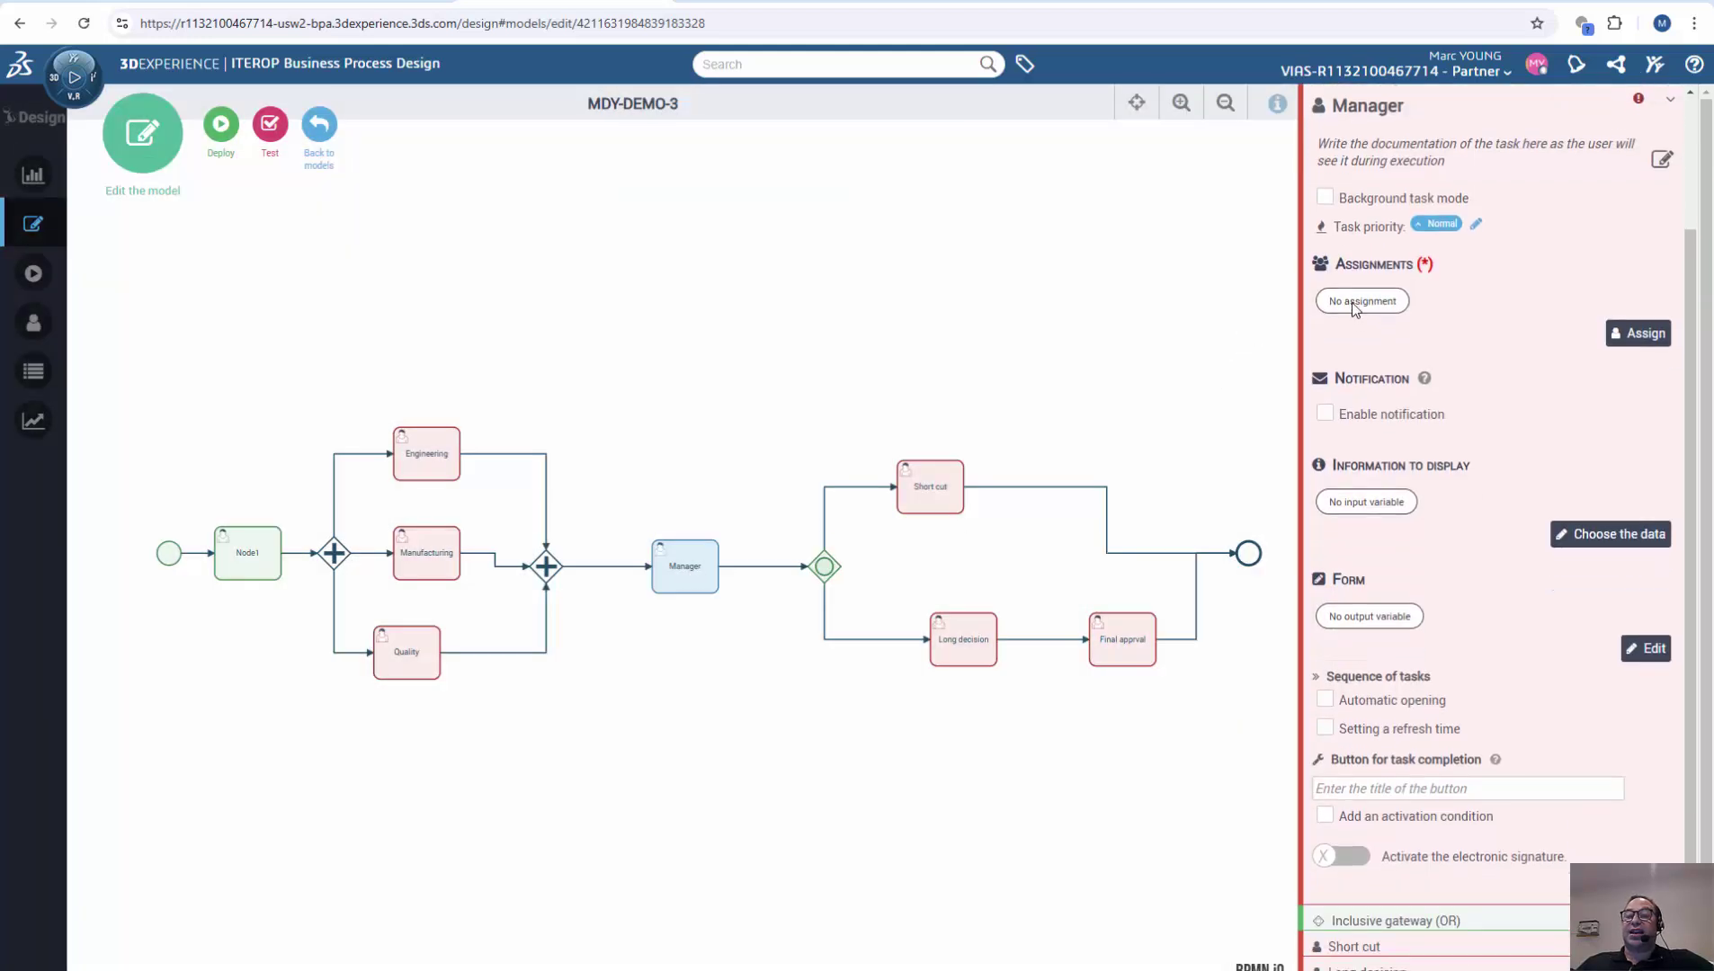
pyautogui.click(1635, 338)
pyautogui.click(631, 529)
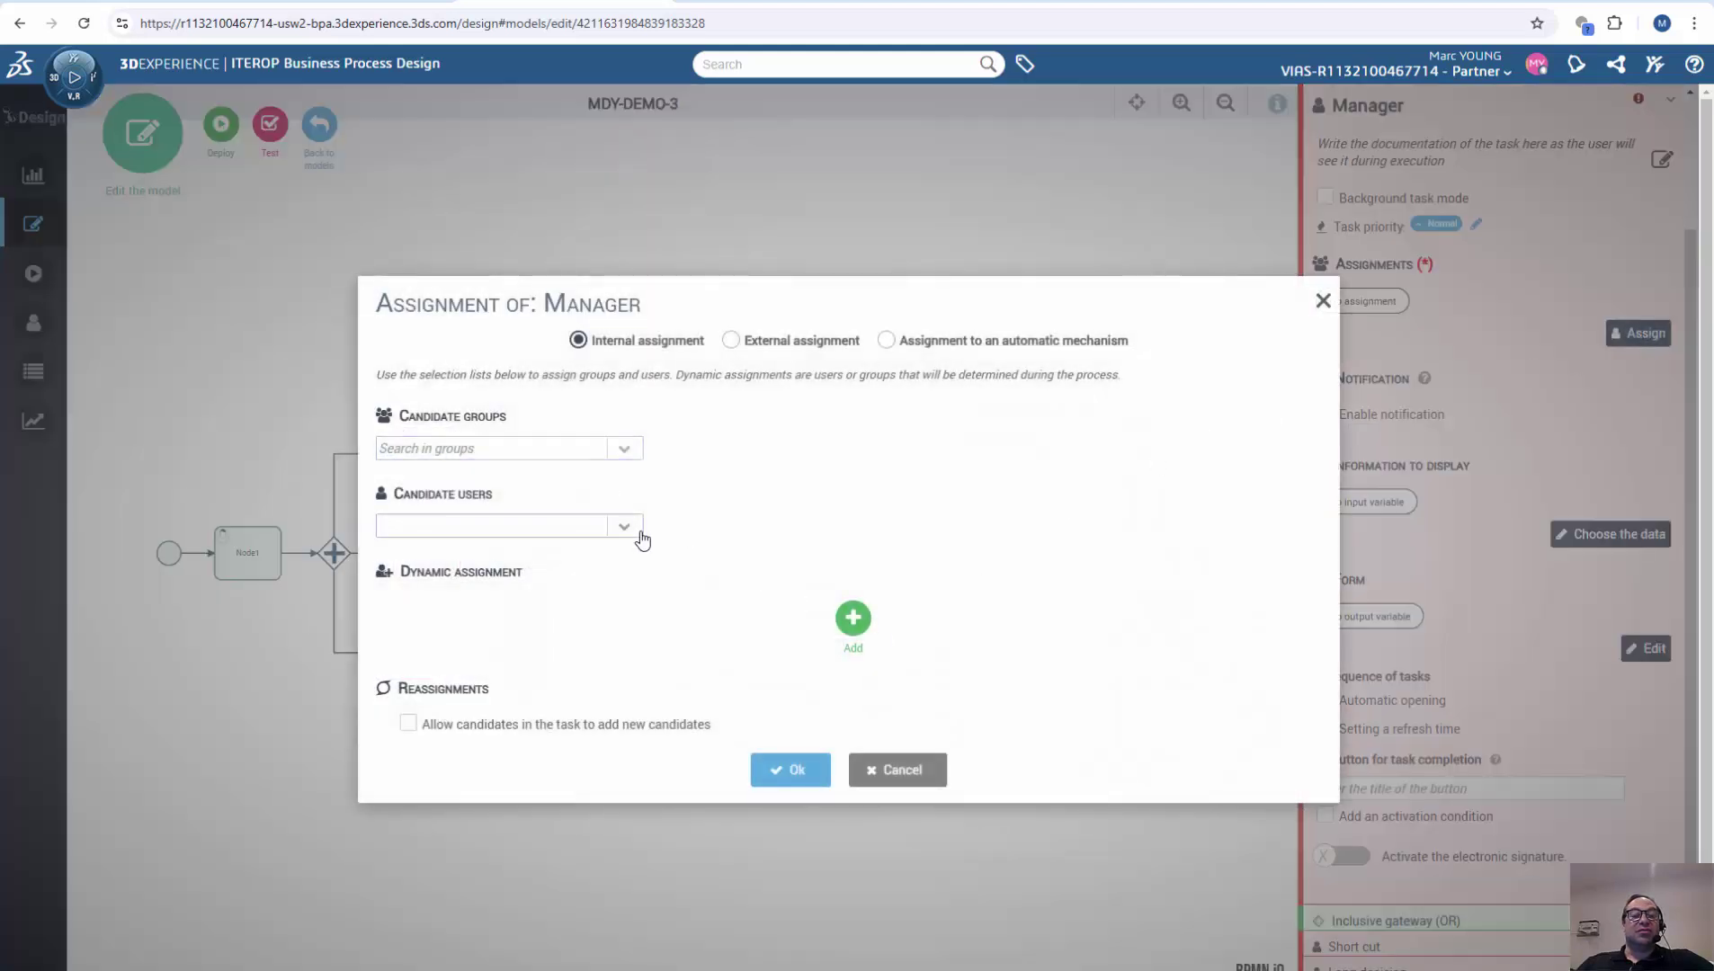
pyautogui.write('marc')
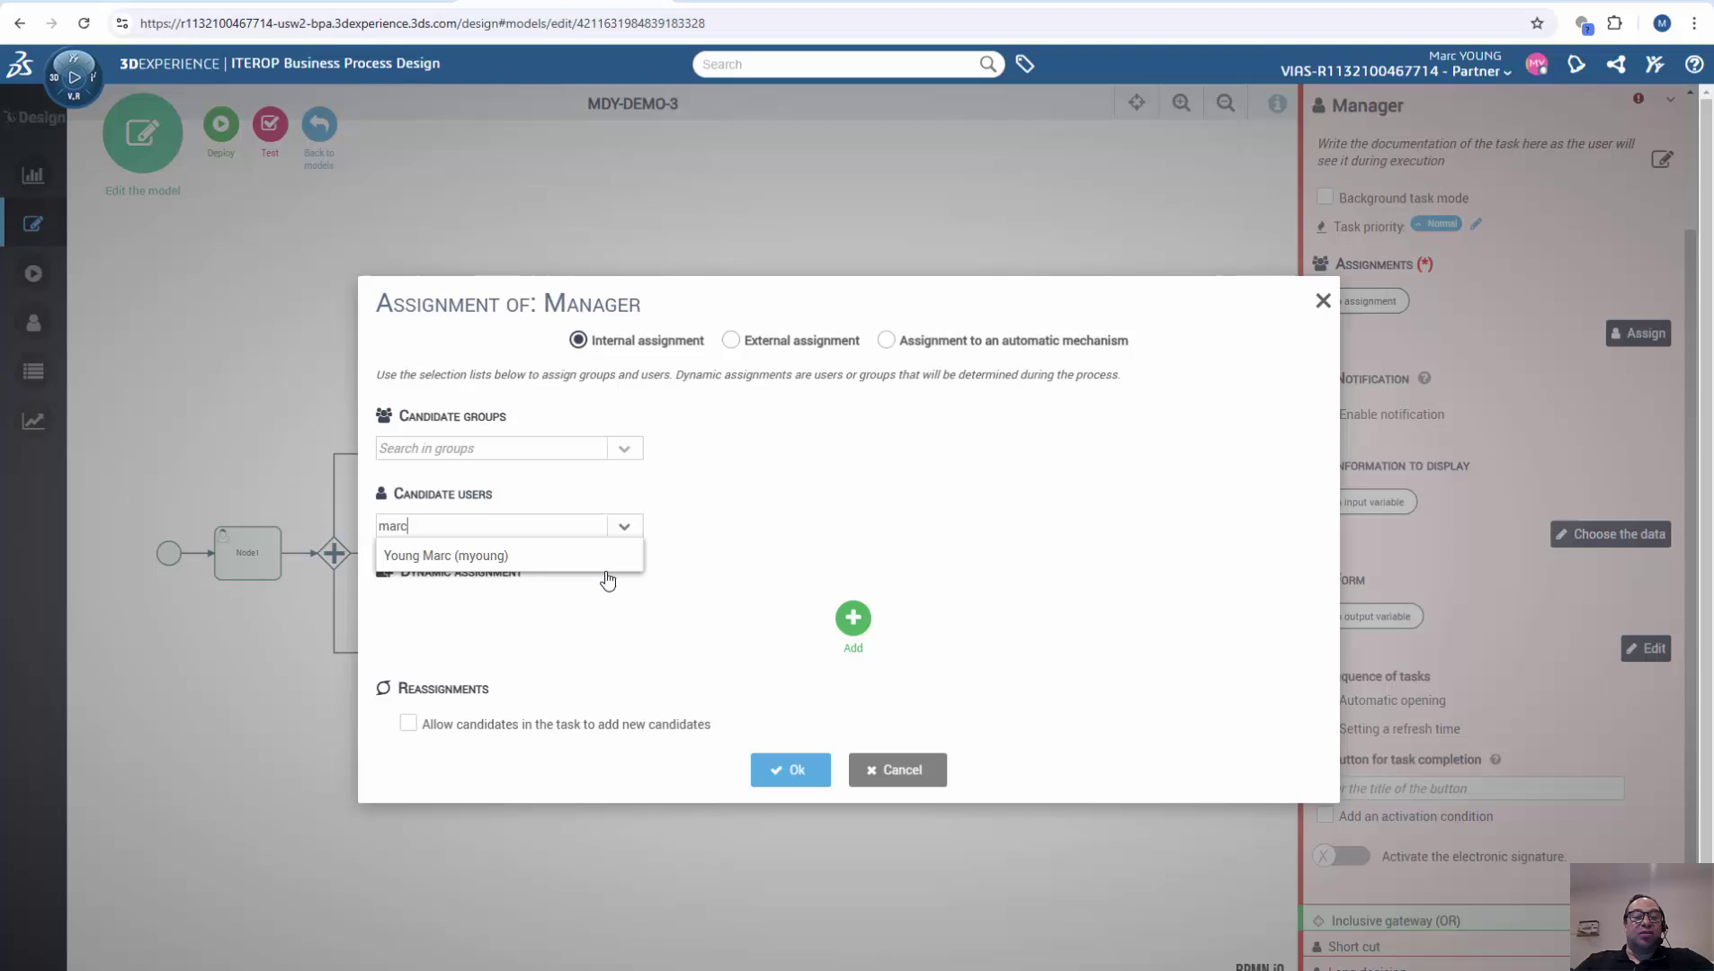
pyautogui.click(479, 555)
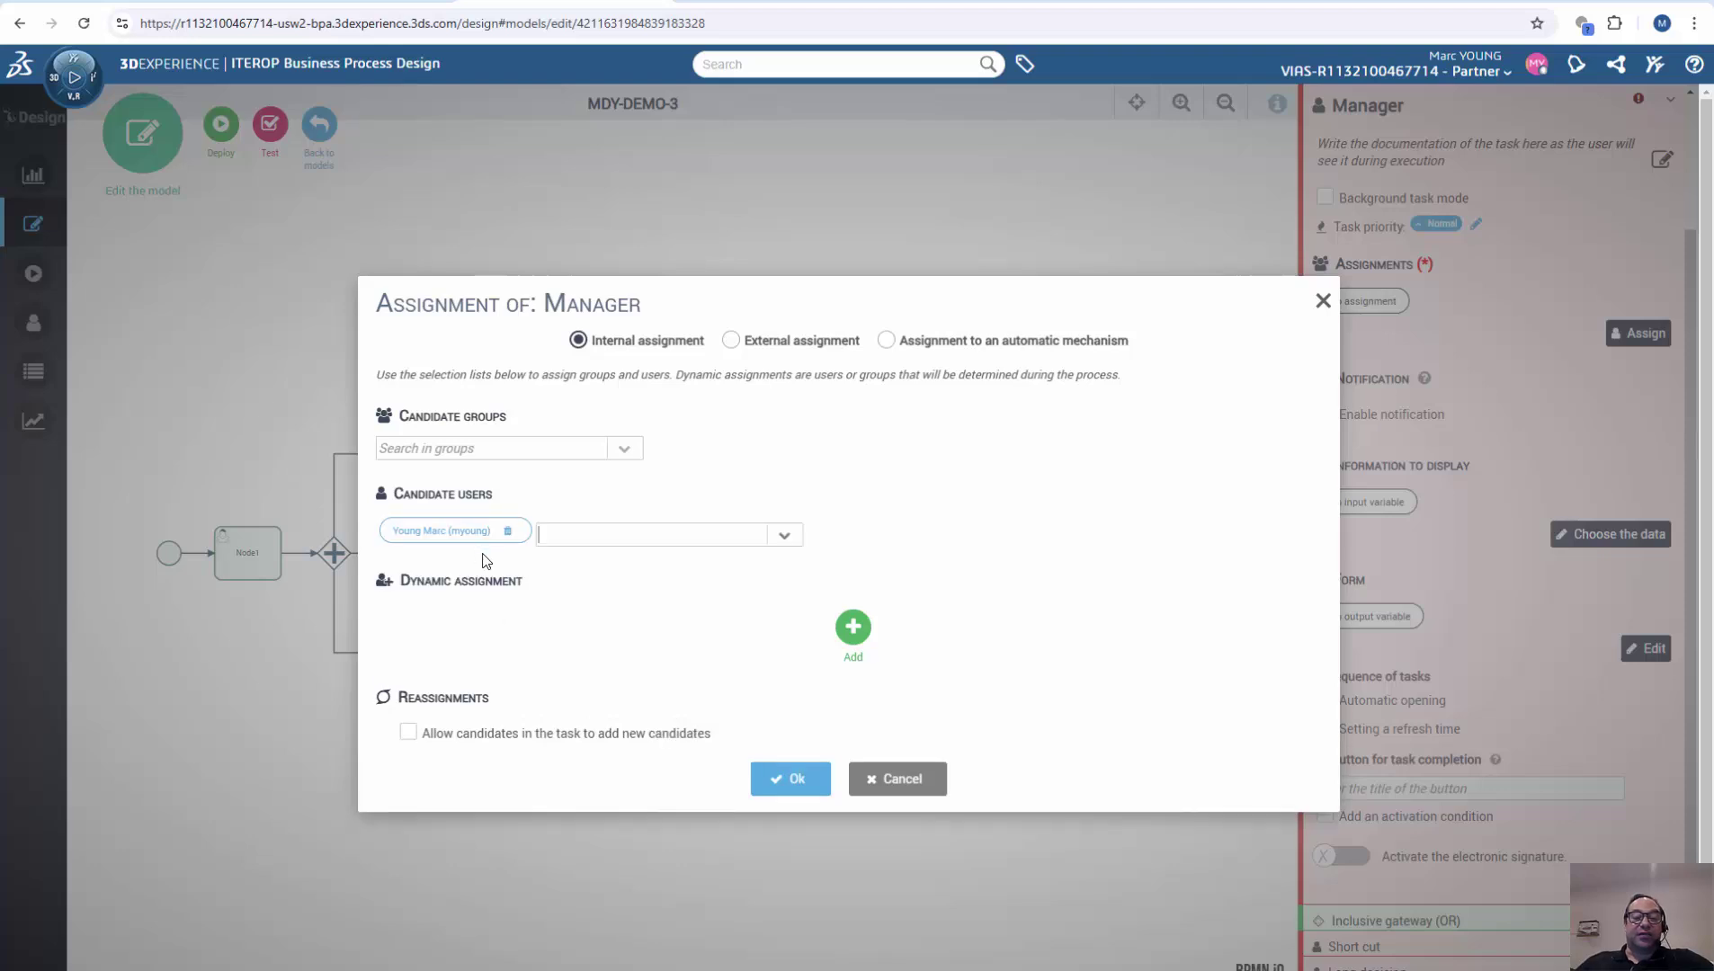
pyautogui.click(783, 780)
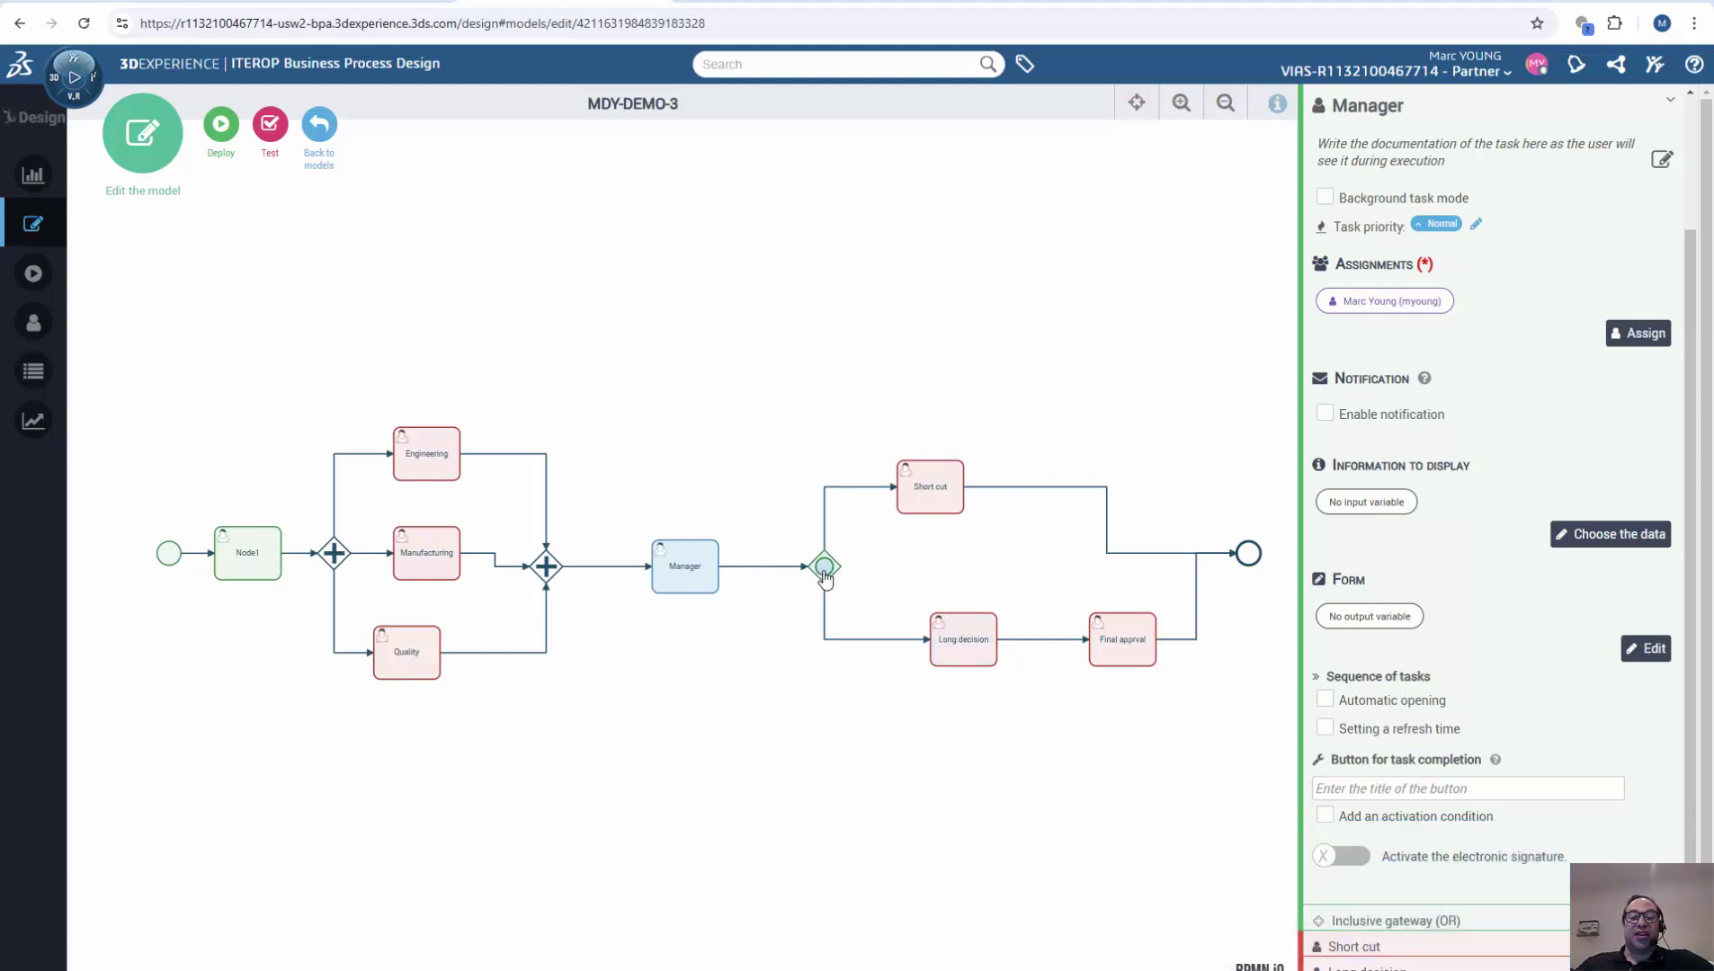
# Add a LongOrShort list-of-values field with values Long and Short to Manager's form.
pyautogui.click(672, 565)
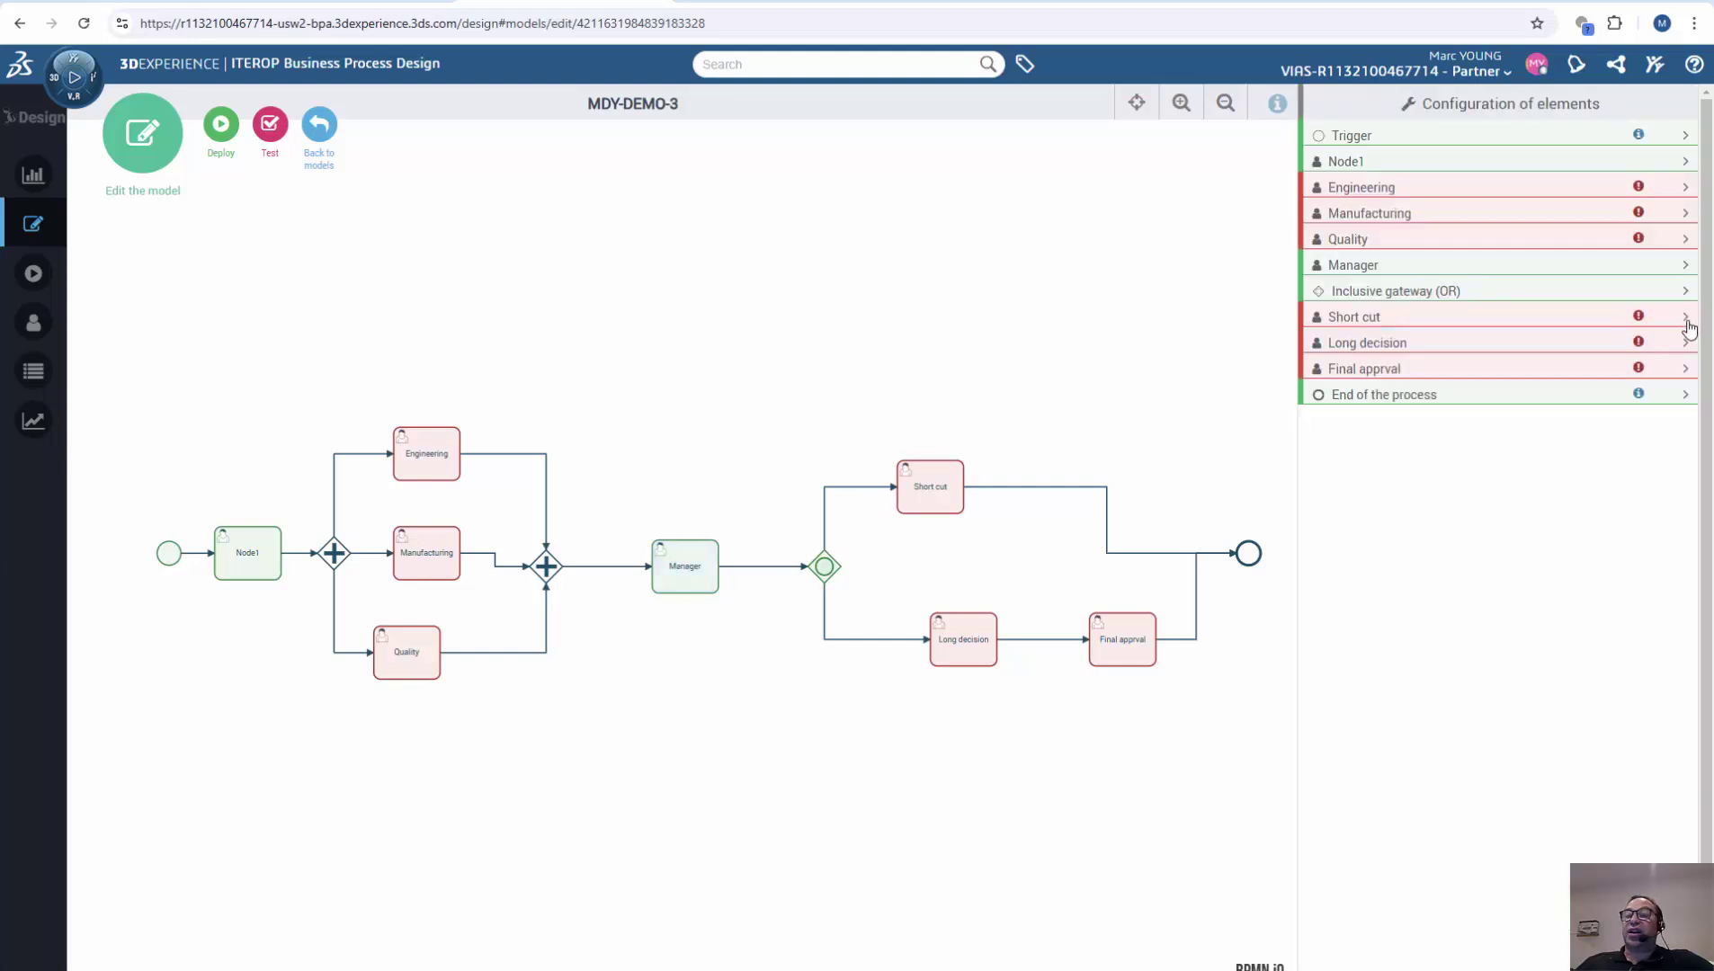
pyautogui.click(1684, 267)
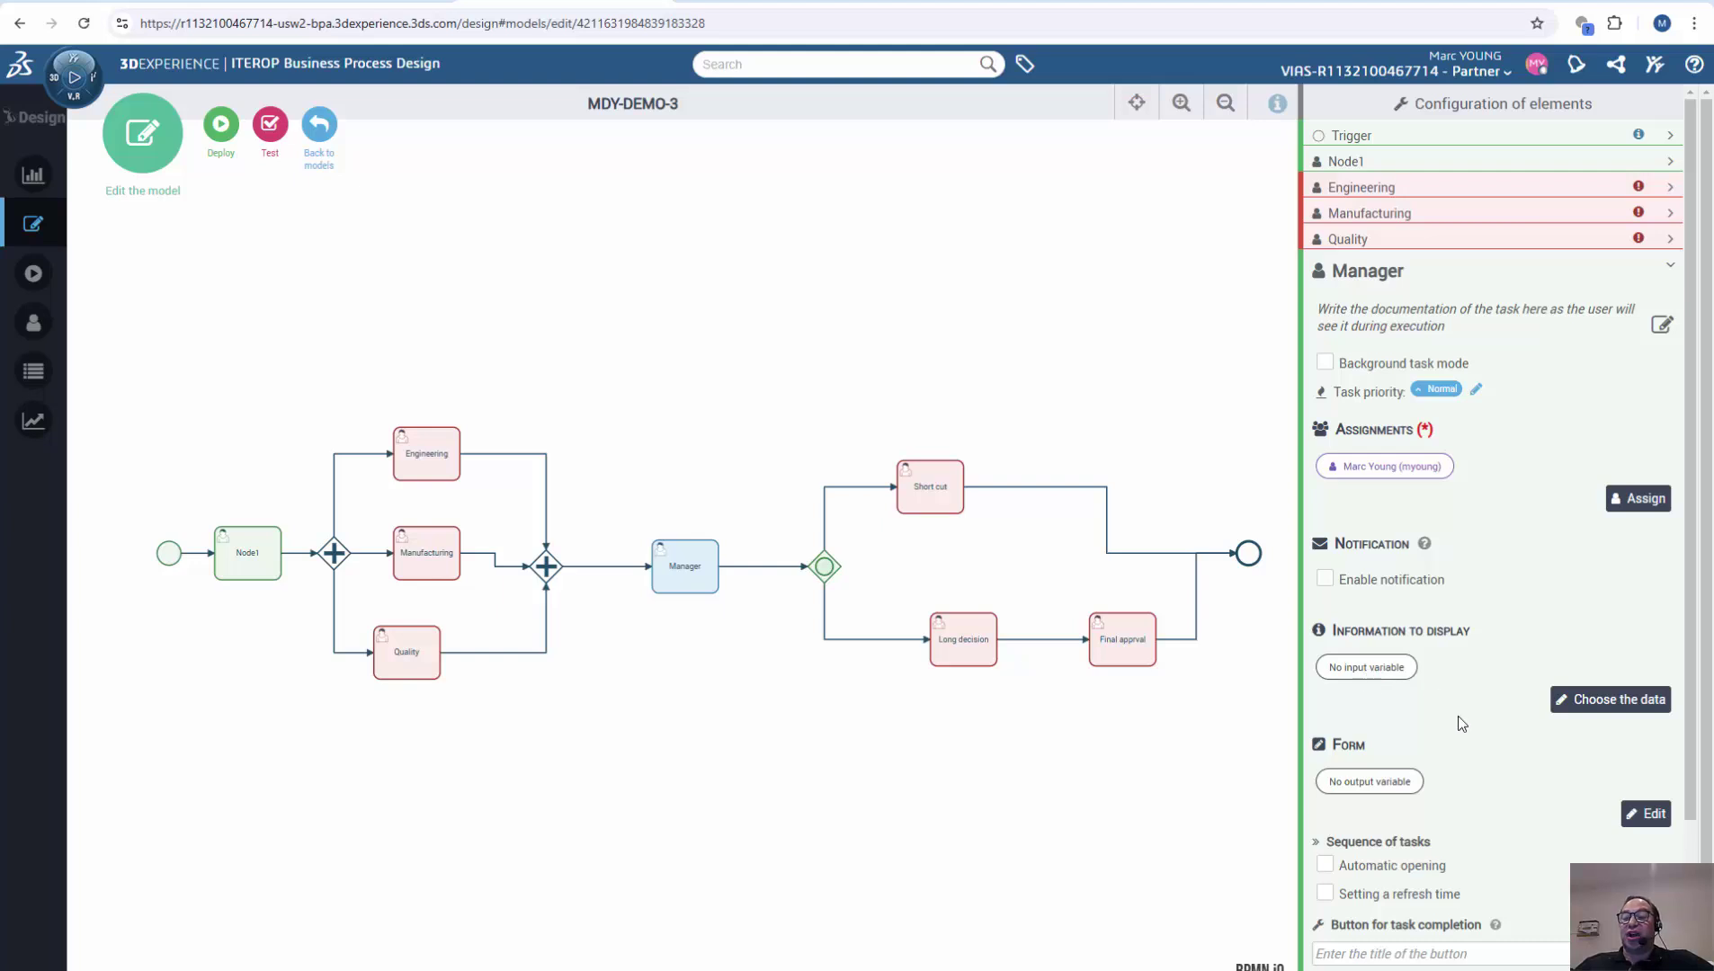
pyautogui.click(1645, 813)
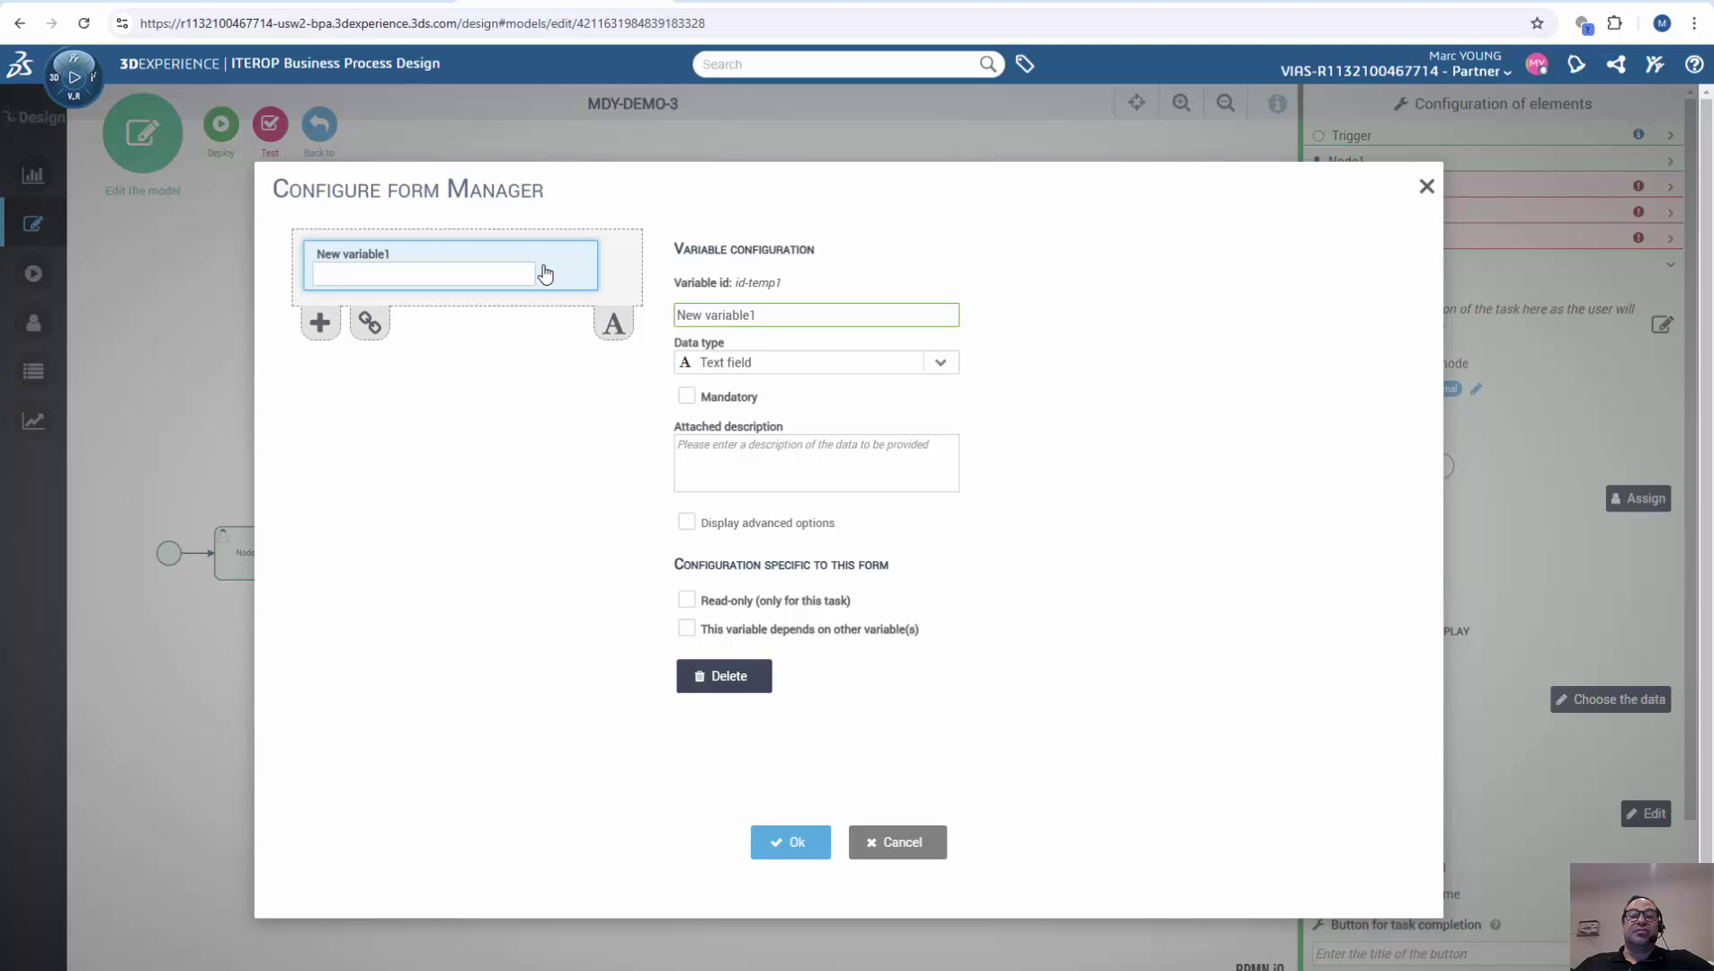
pyautogui.tripleClick(711, 315)
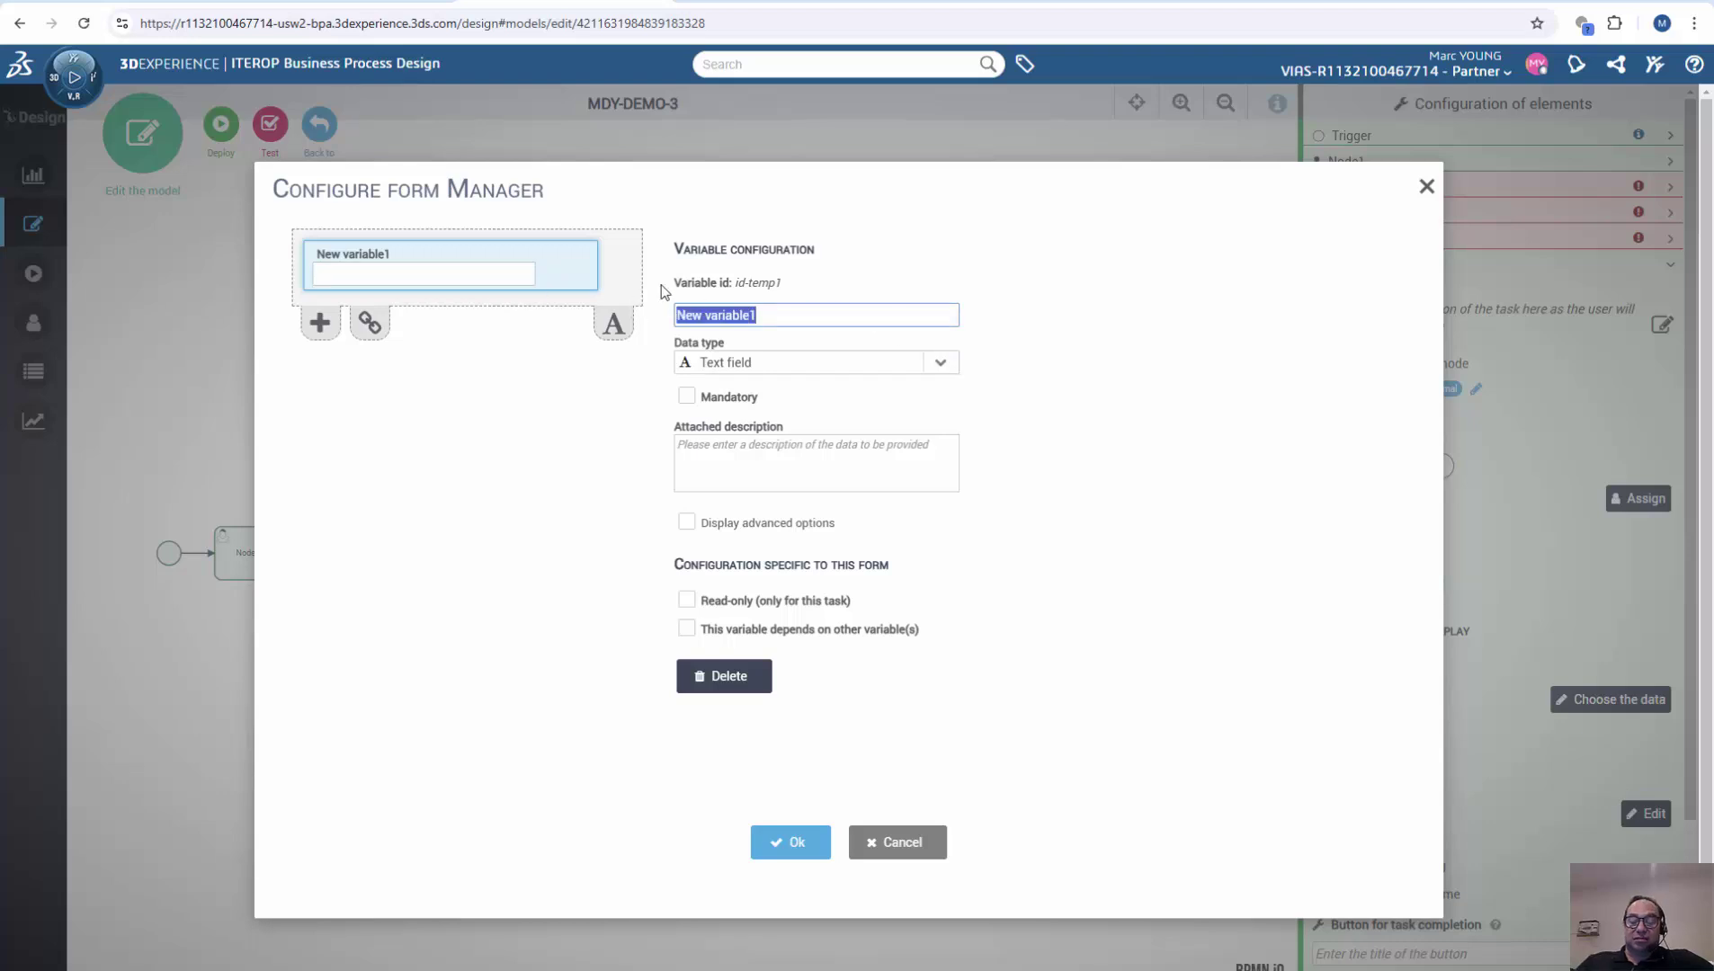
pyautogui.write('LongOrShort')
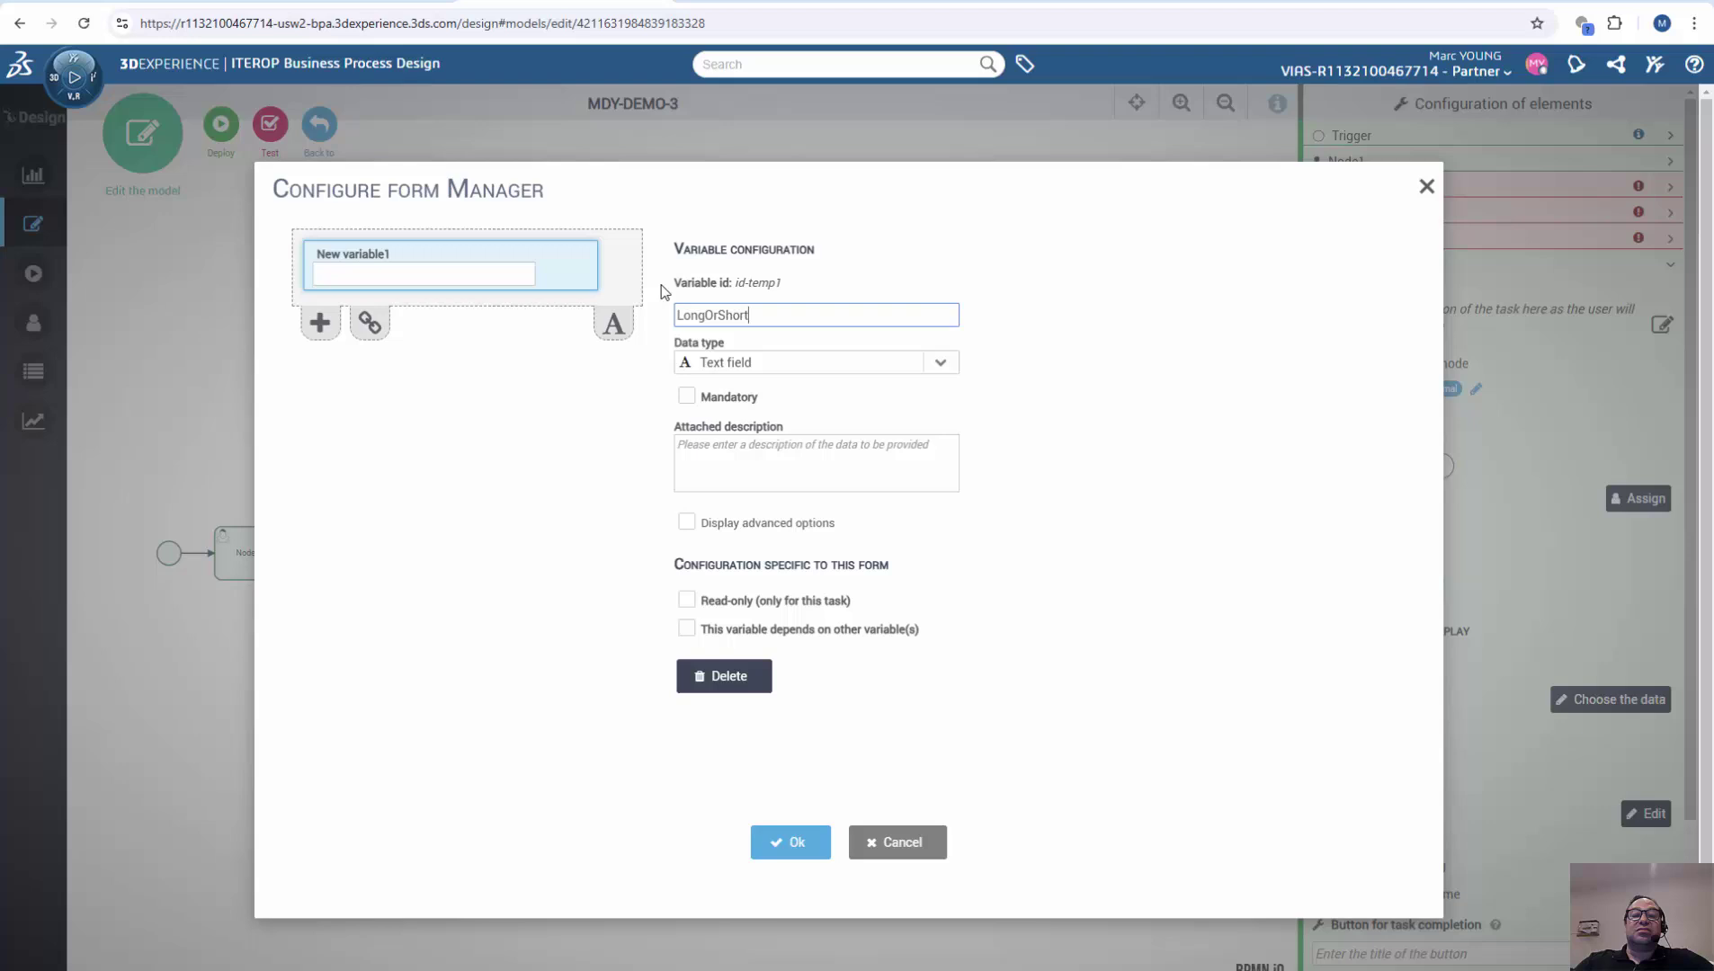
pyautogui.click(940, 363)
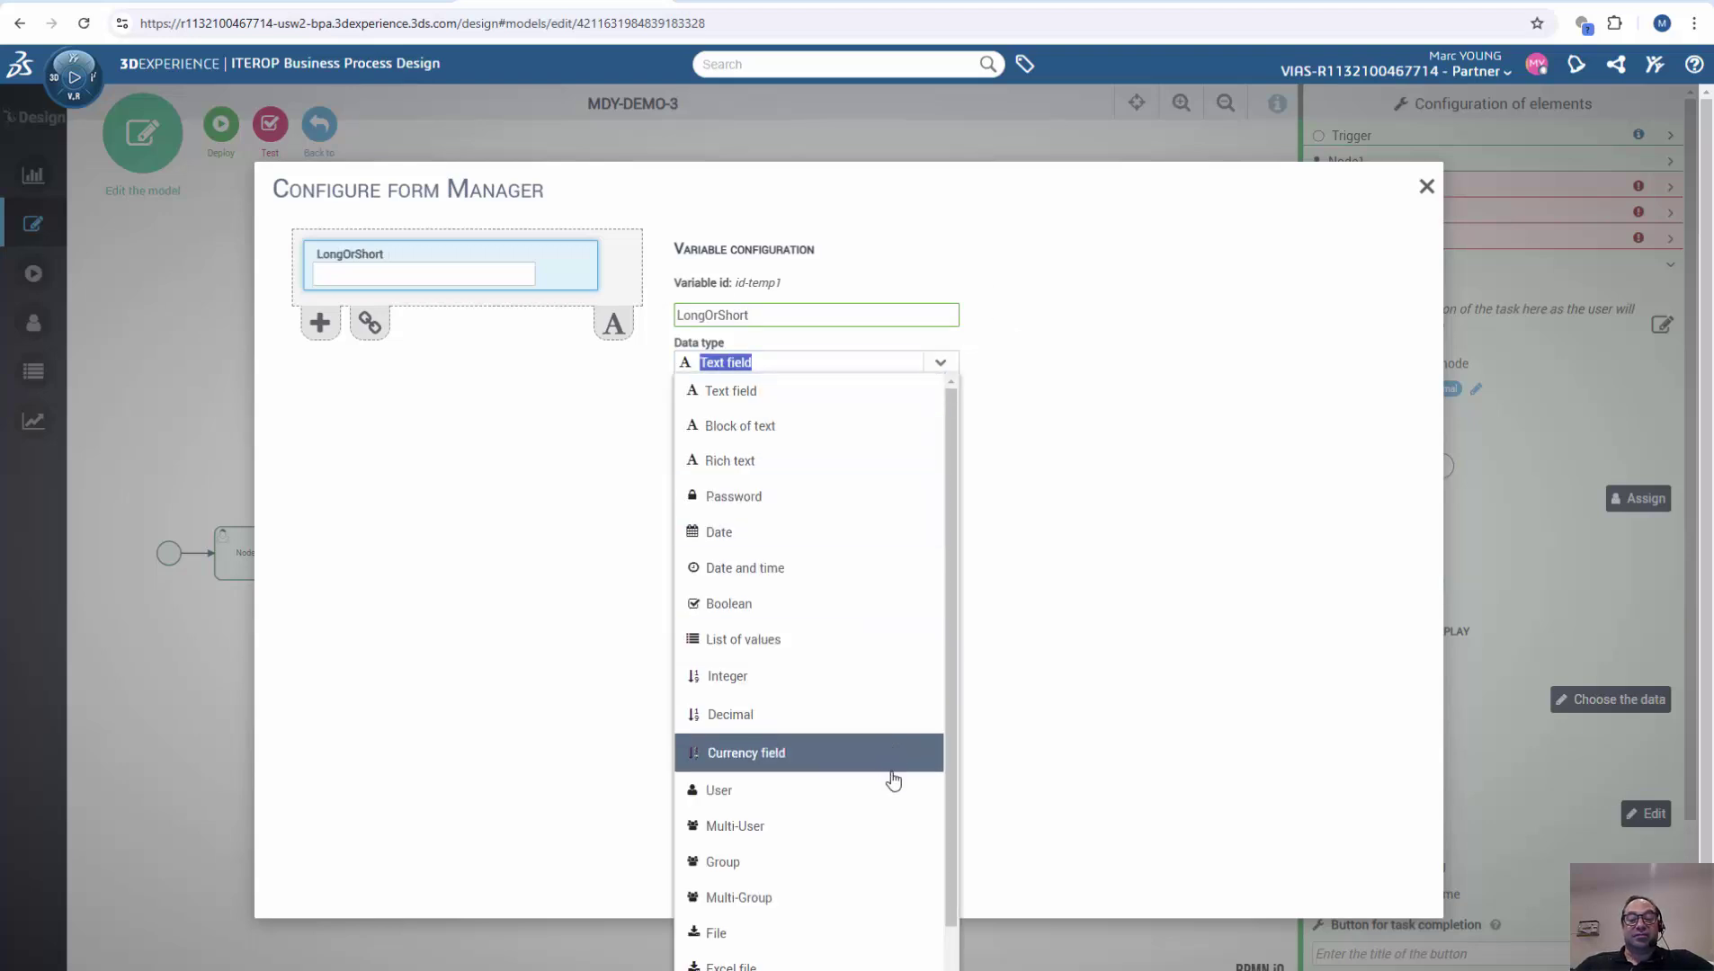
pyautogui.click(850, 641)
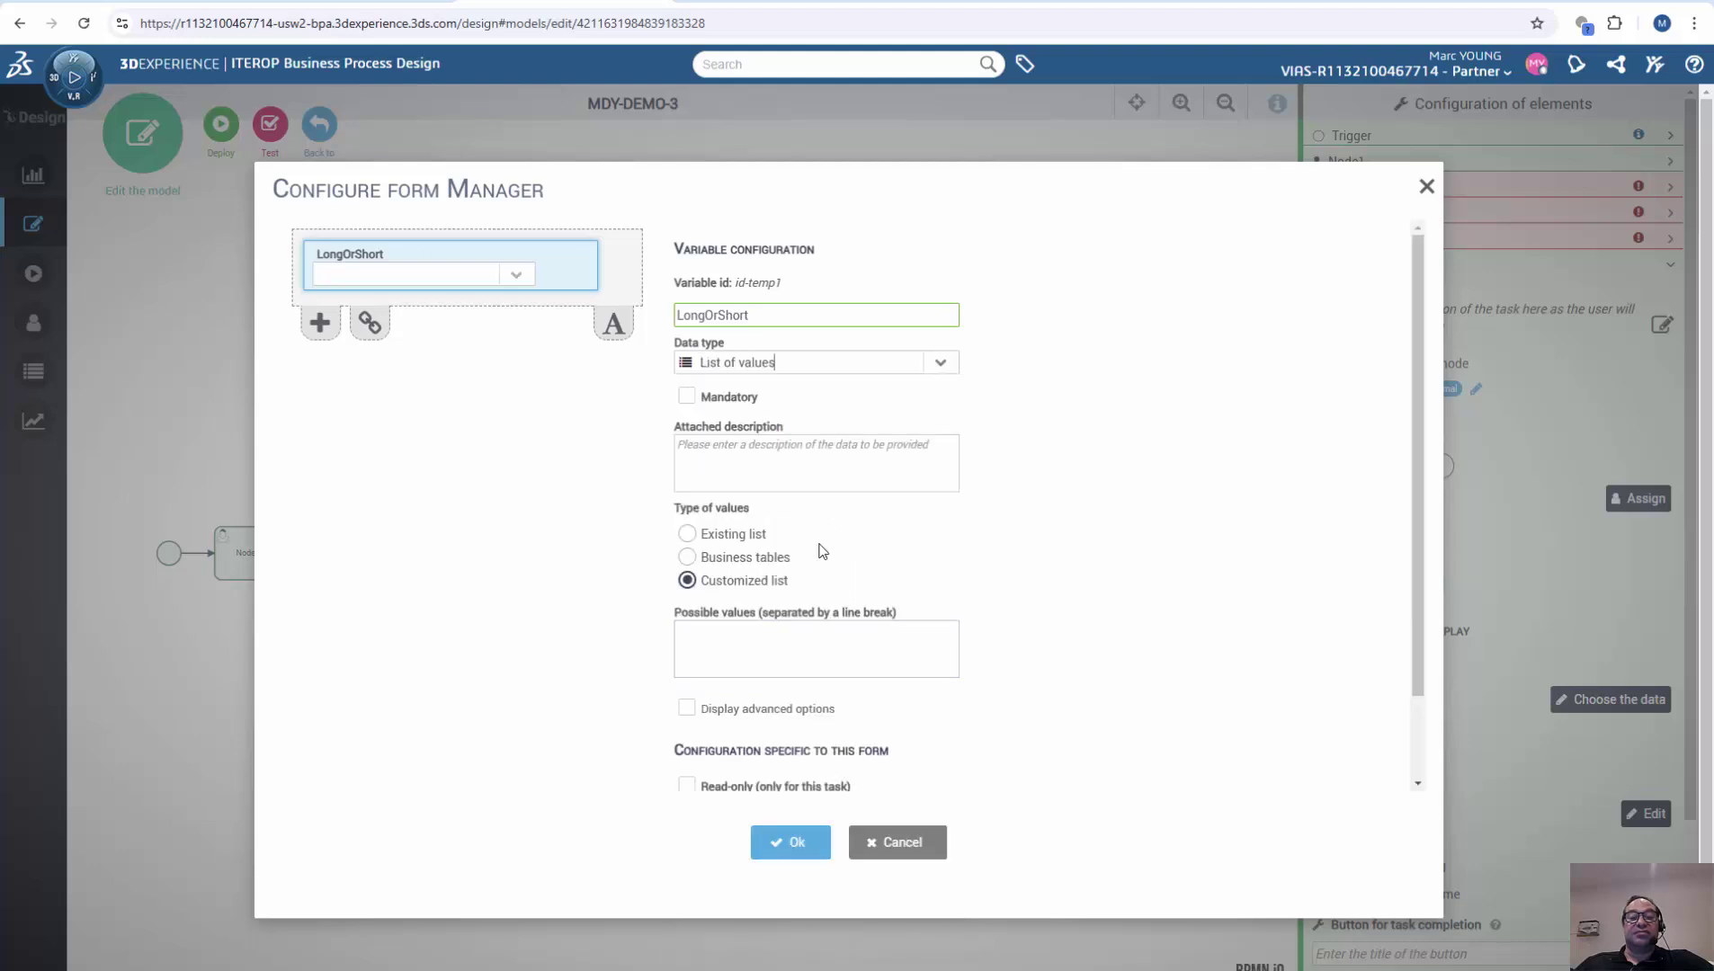
pyautogui.click(754, 639)
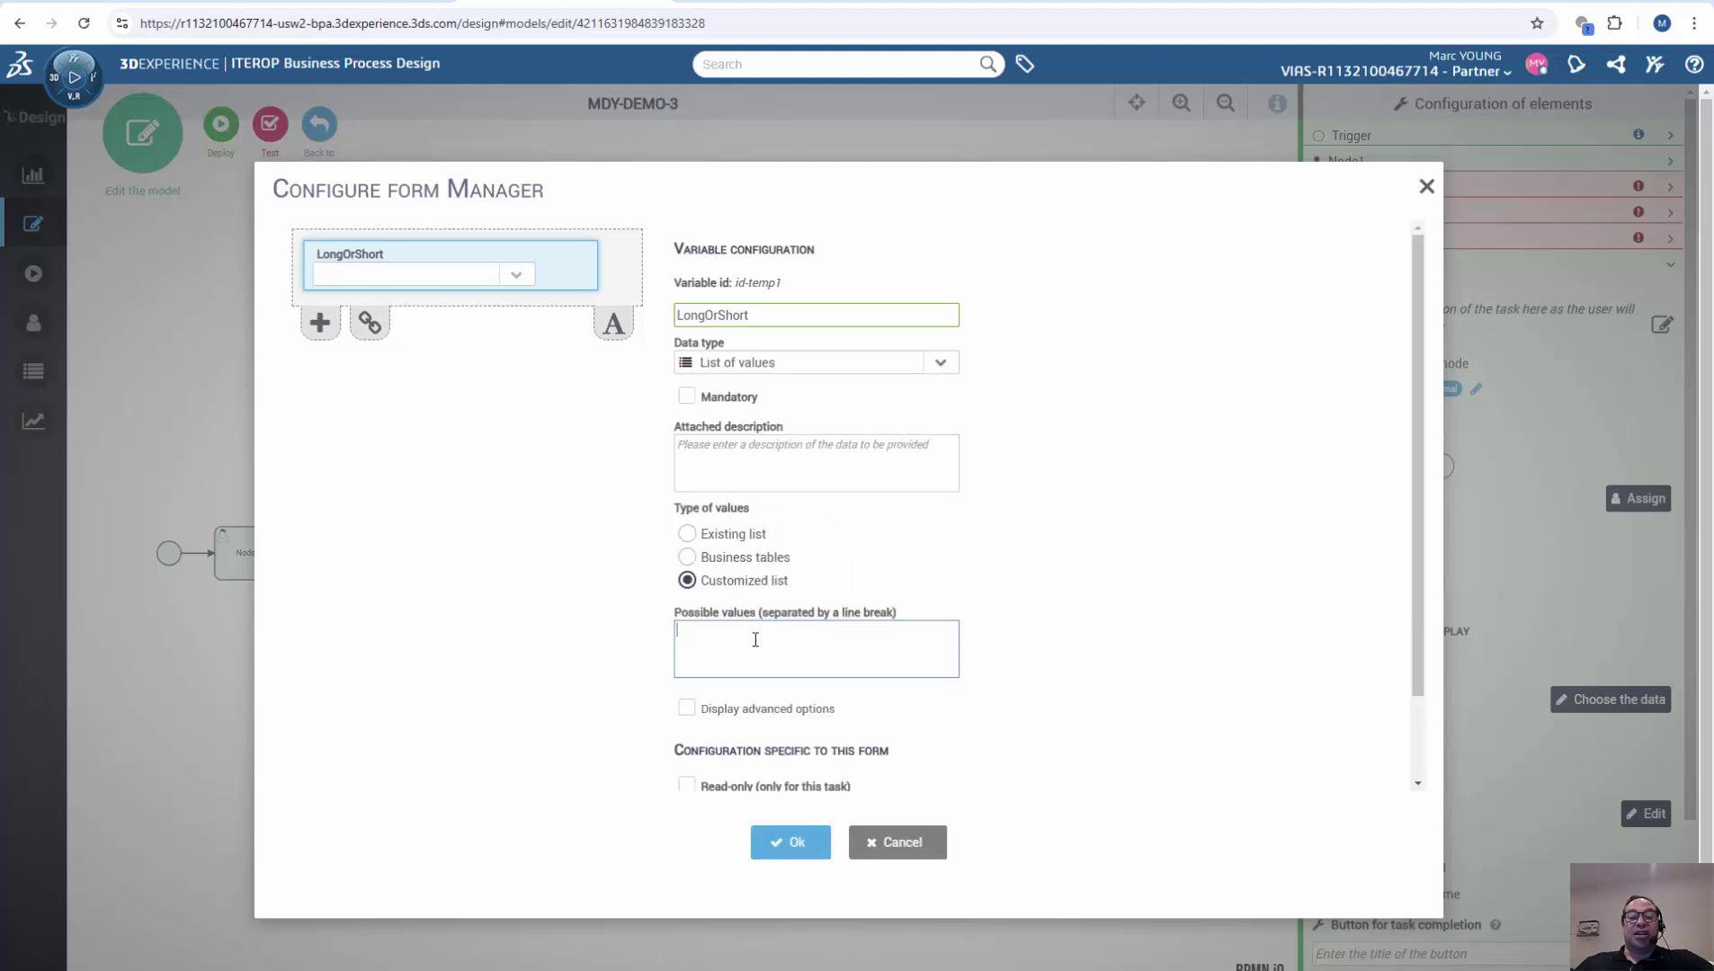
pyautogui.write('Long')
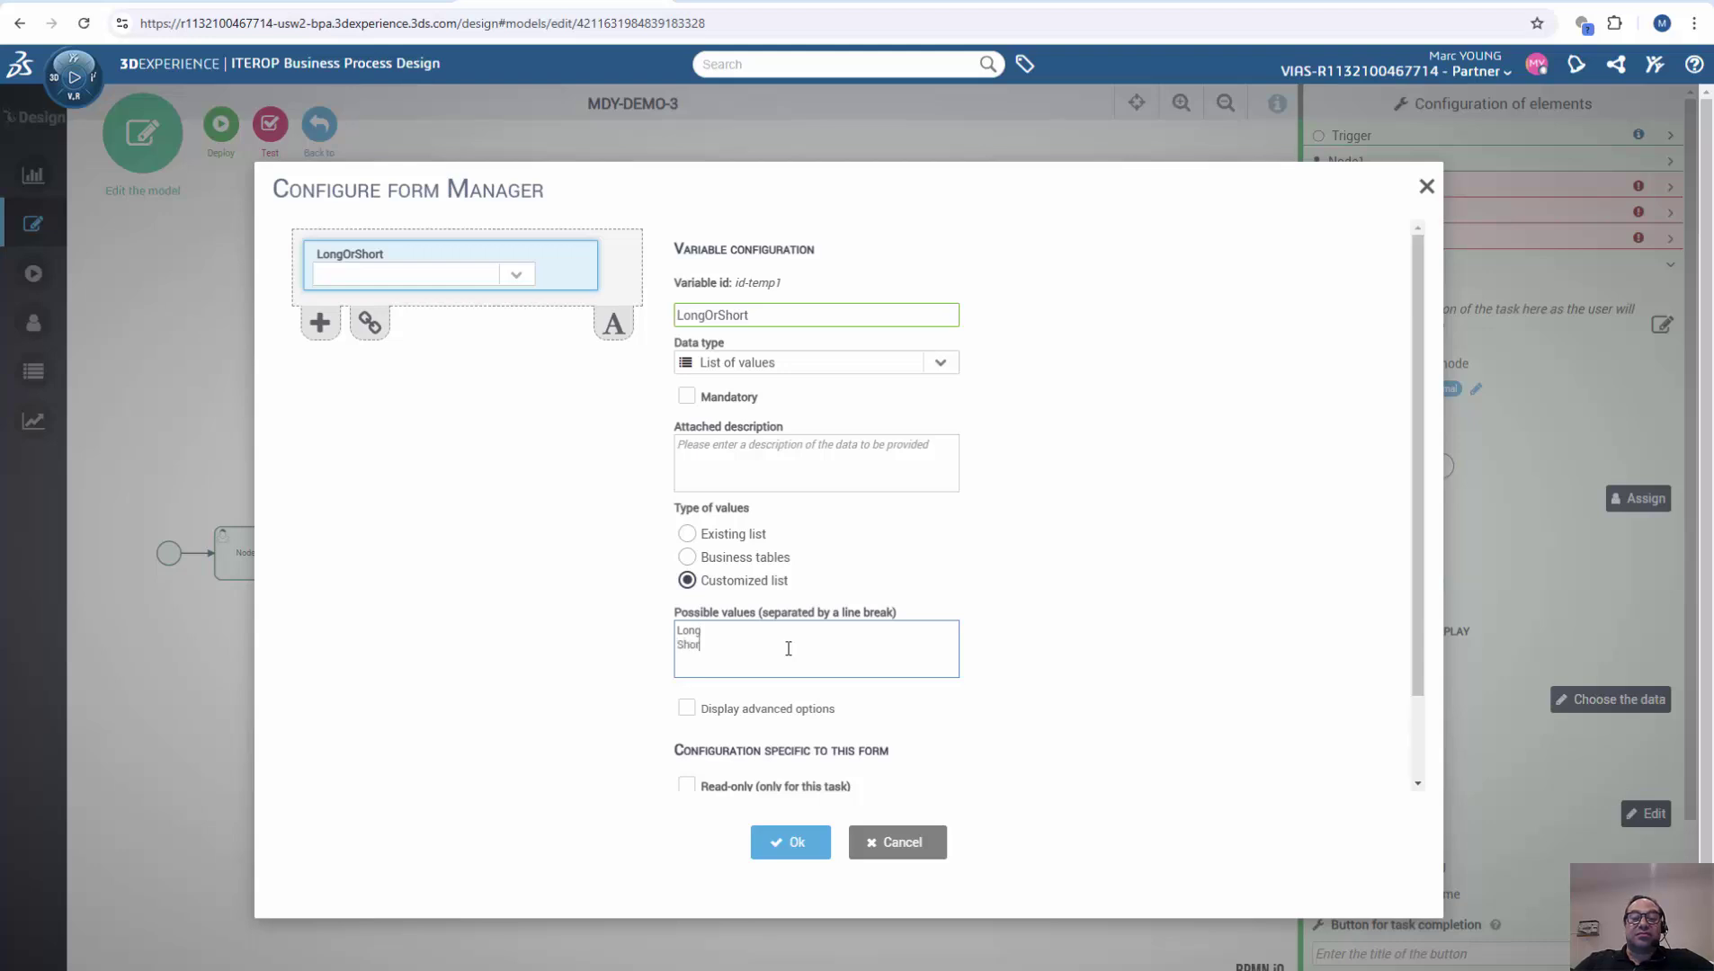
pyautogui.click(792, 845)
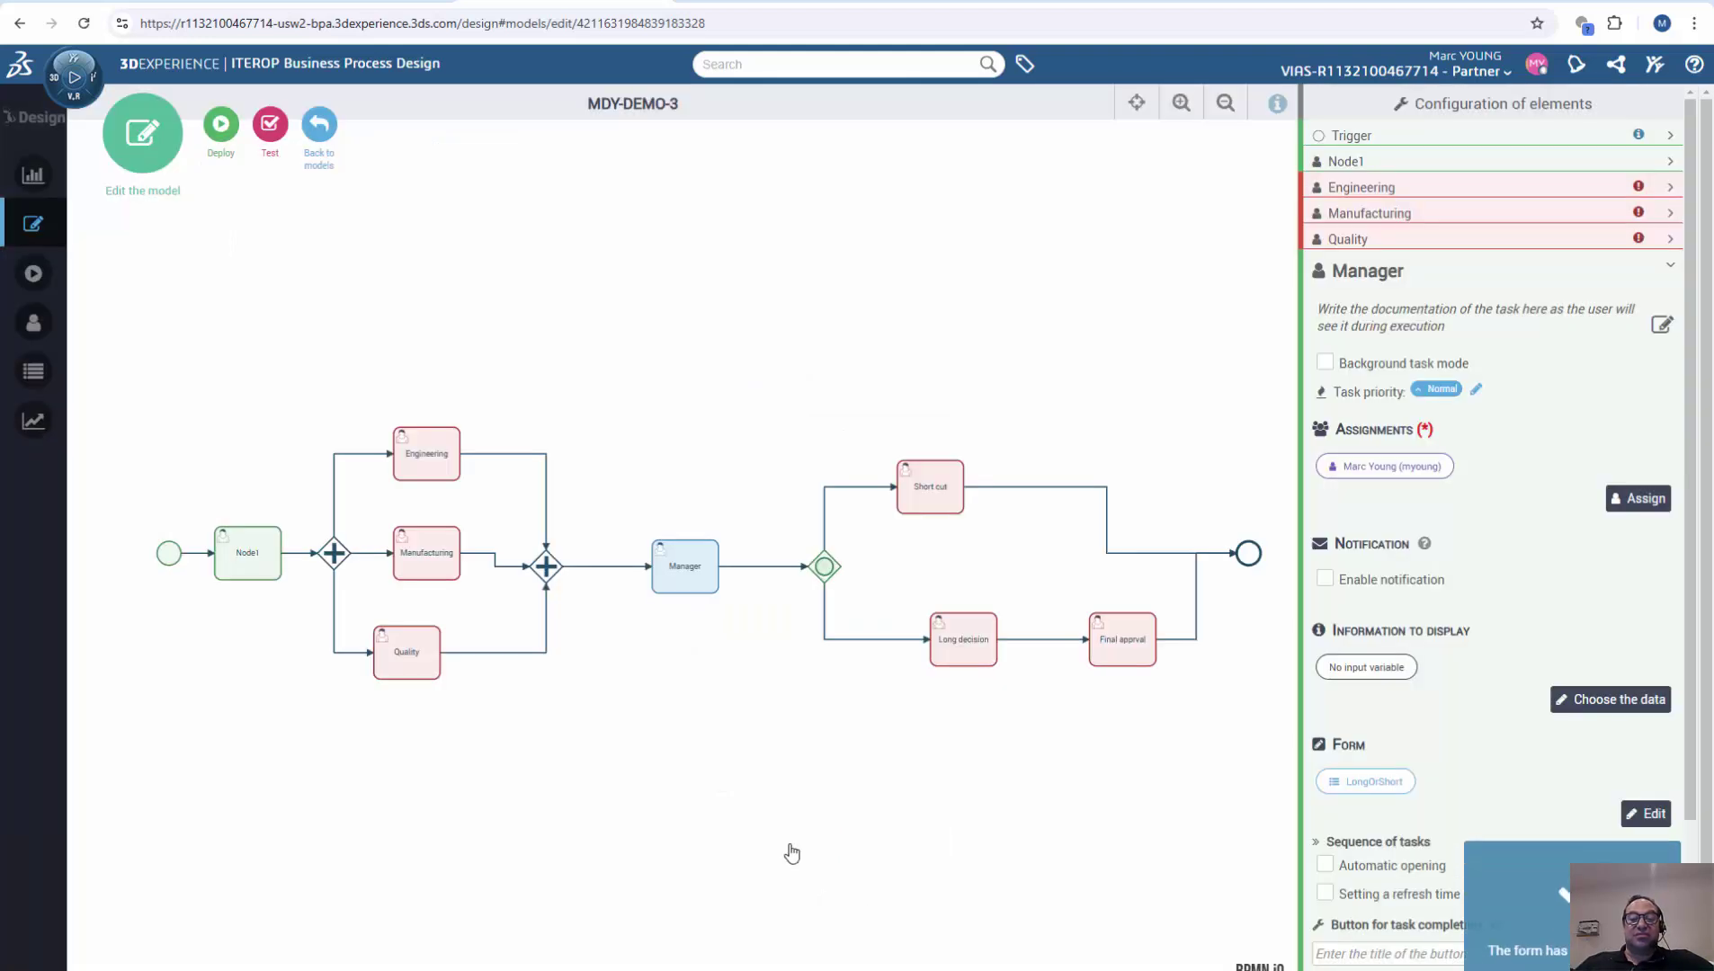
# Set the gateway's Short cut condition to Manager LongOrShort = Short.
pyautogui.click(825, 566)
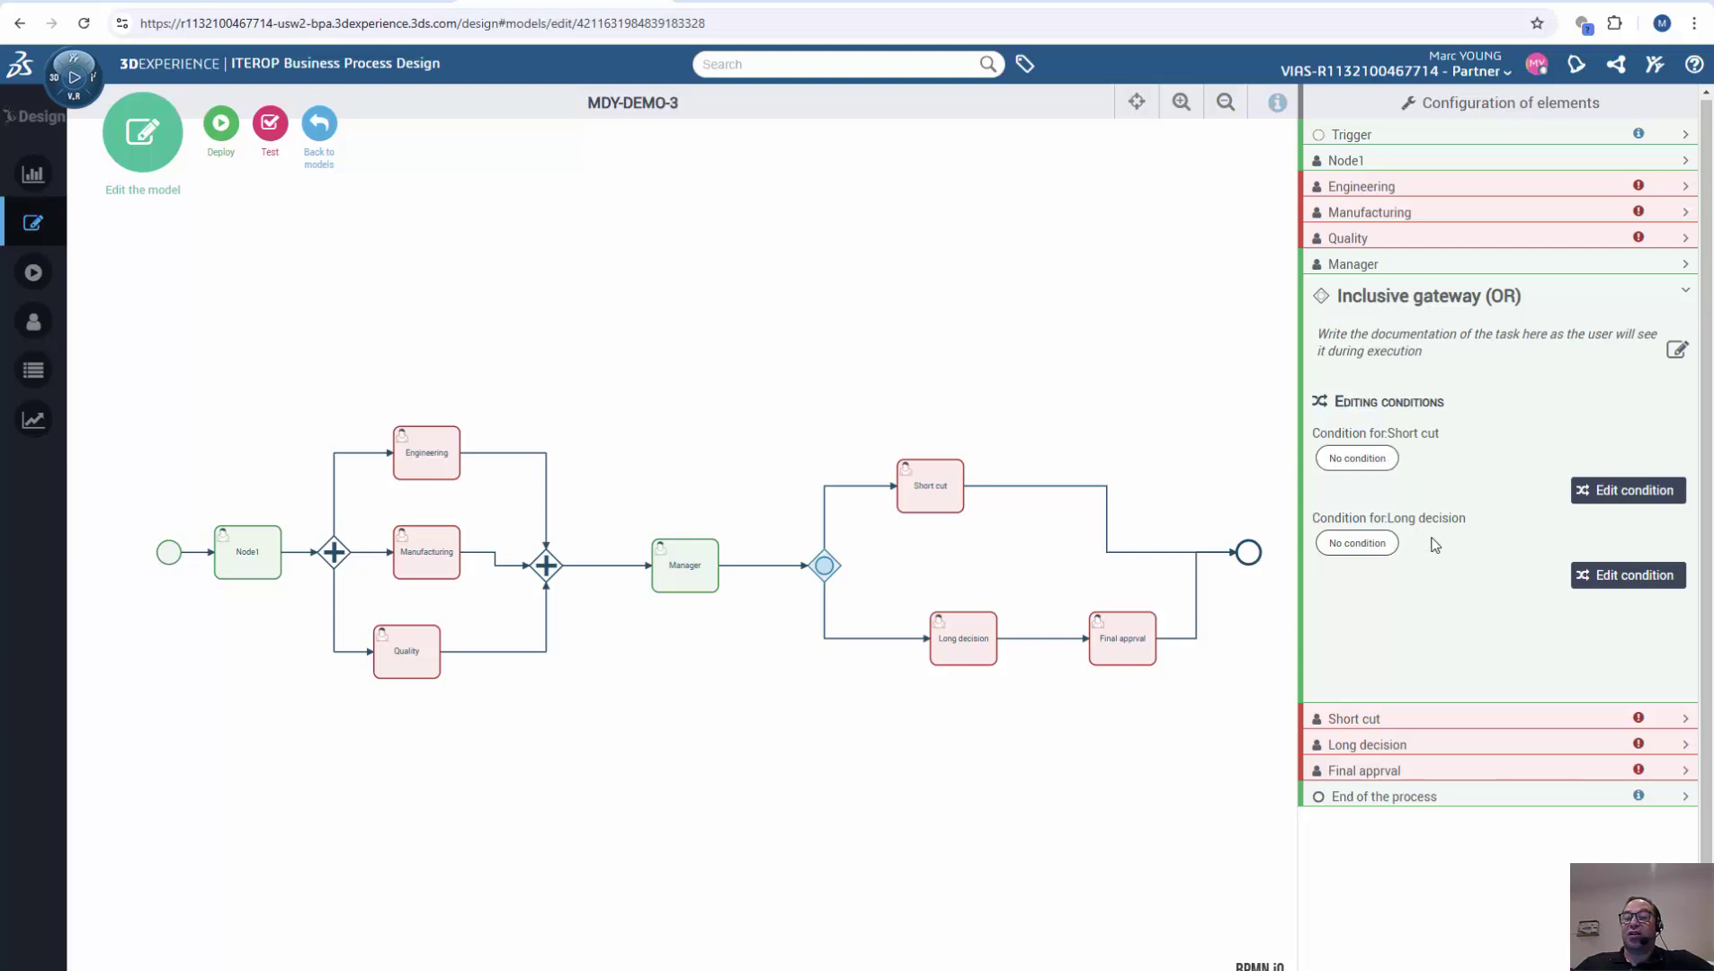
pyautogui.click(1608, 490)
pyautogui.click(724, 544)
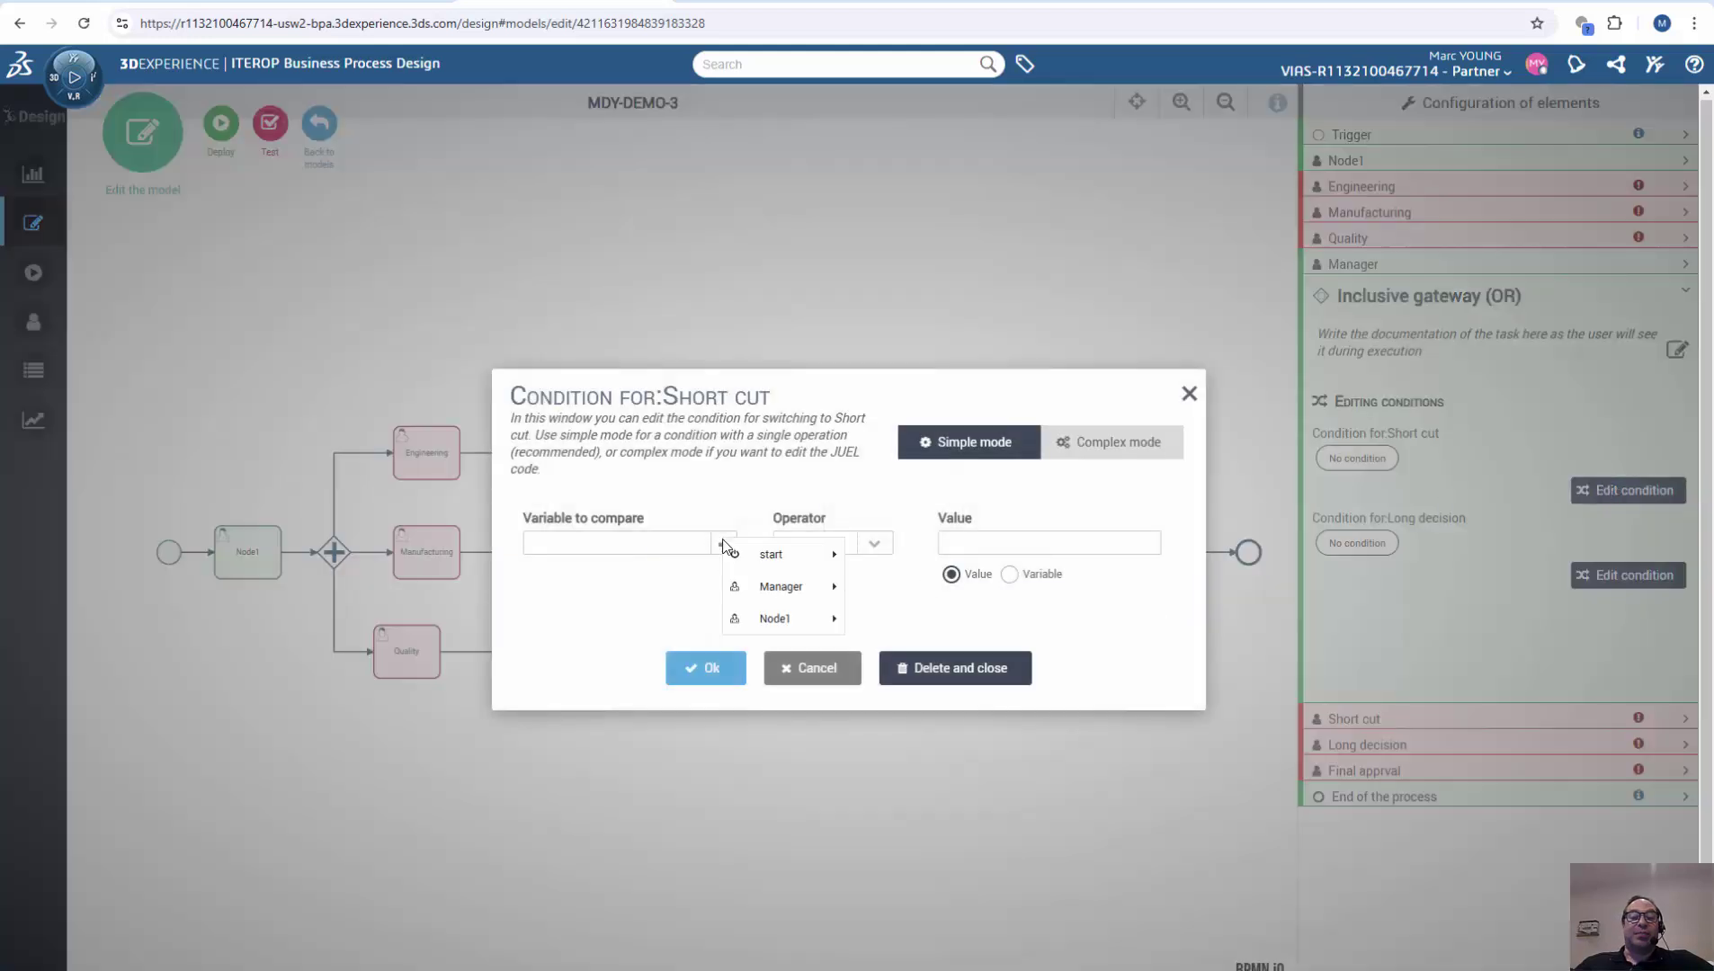
pyautogui.moveTo(813, 593)
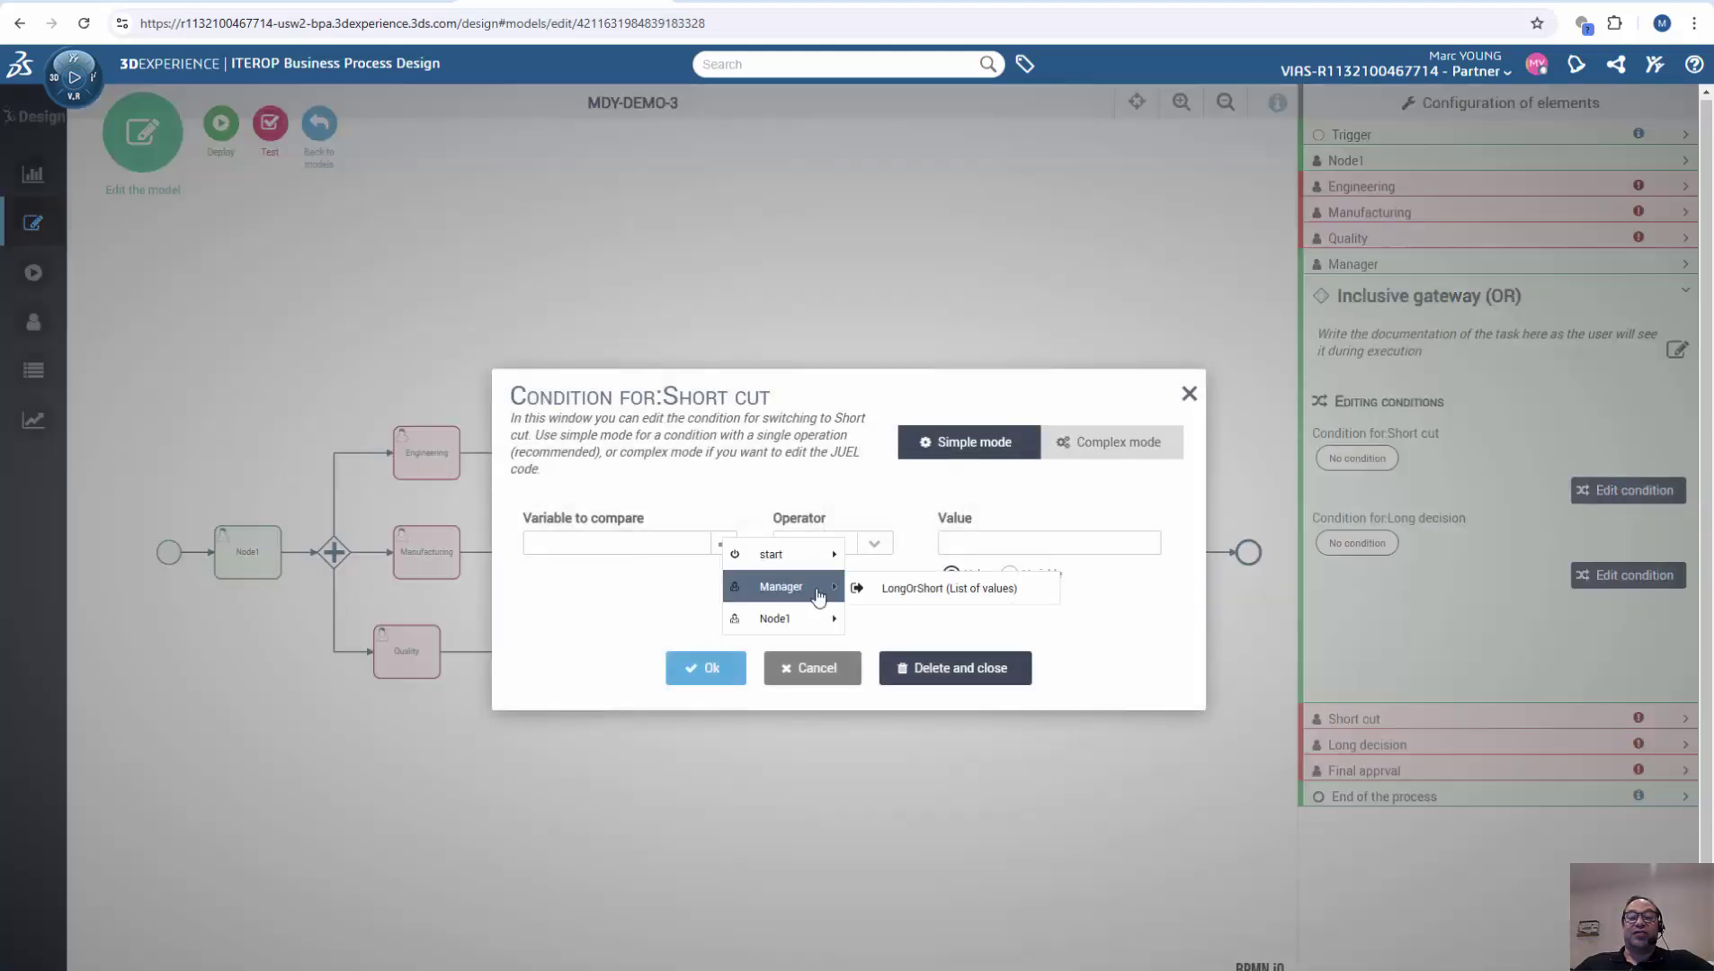
pyautogui.click(903, 590)
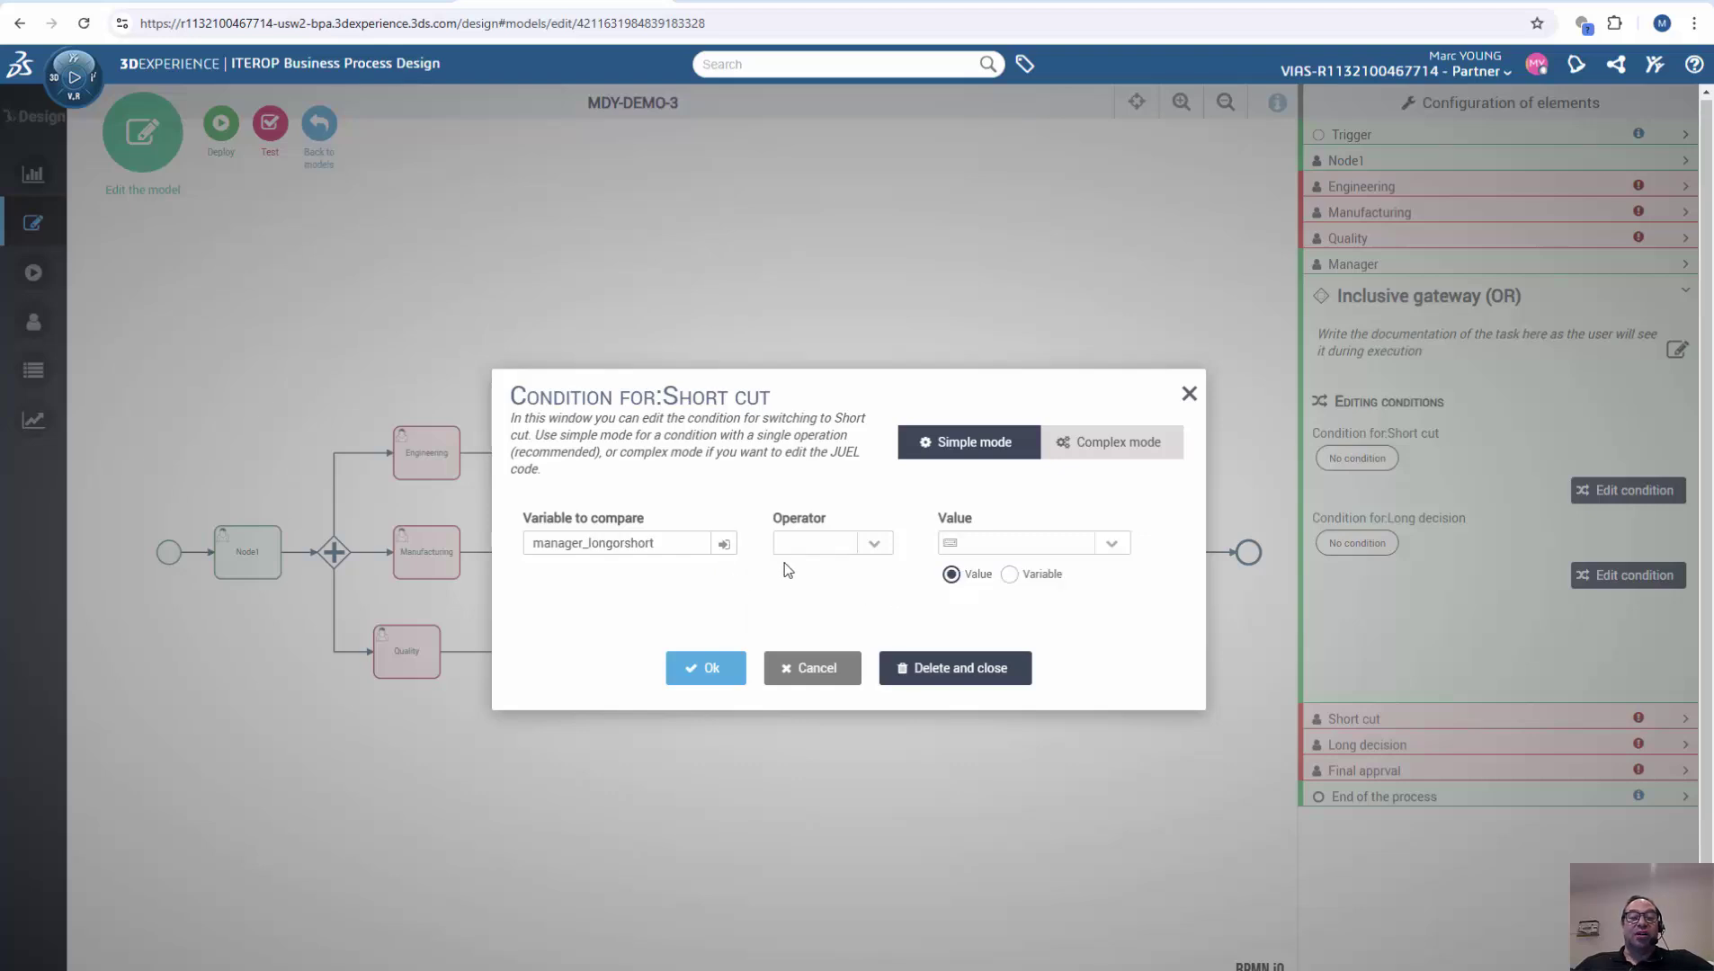
pyautogui.click(876, 544)
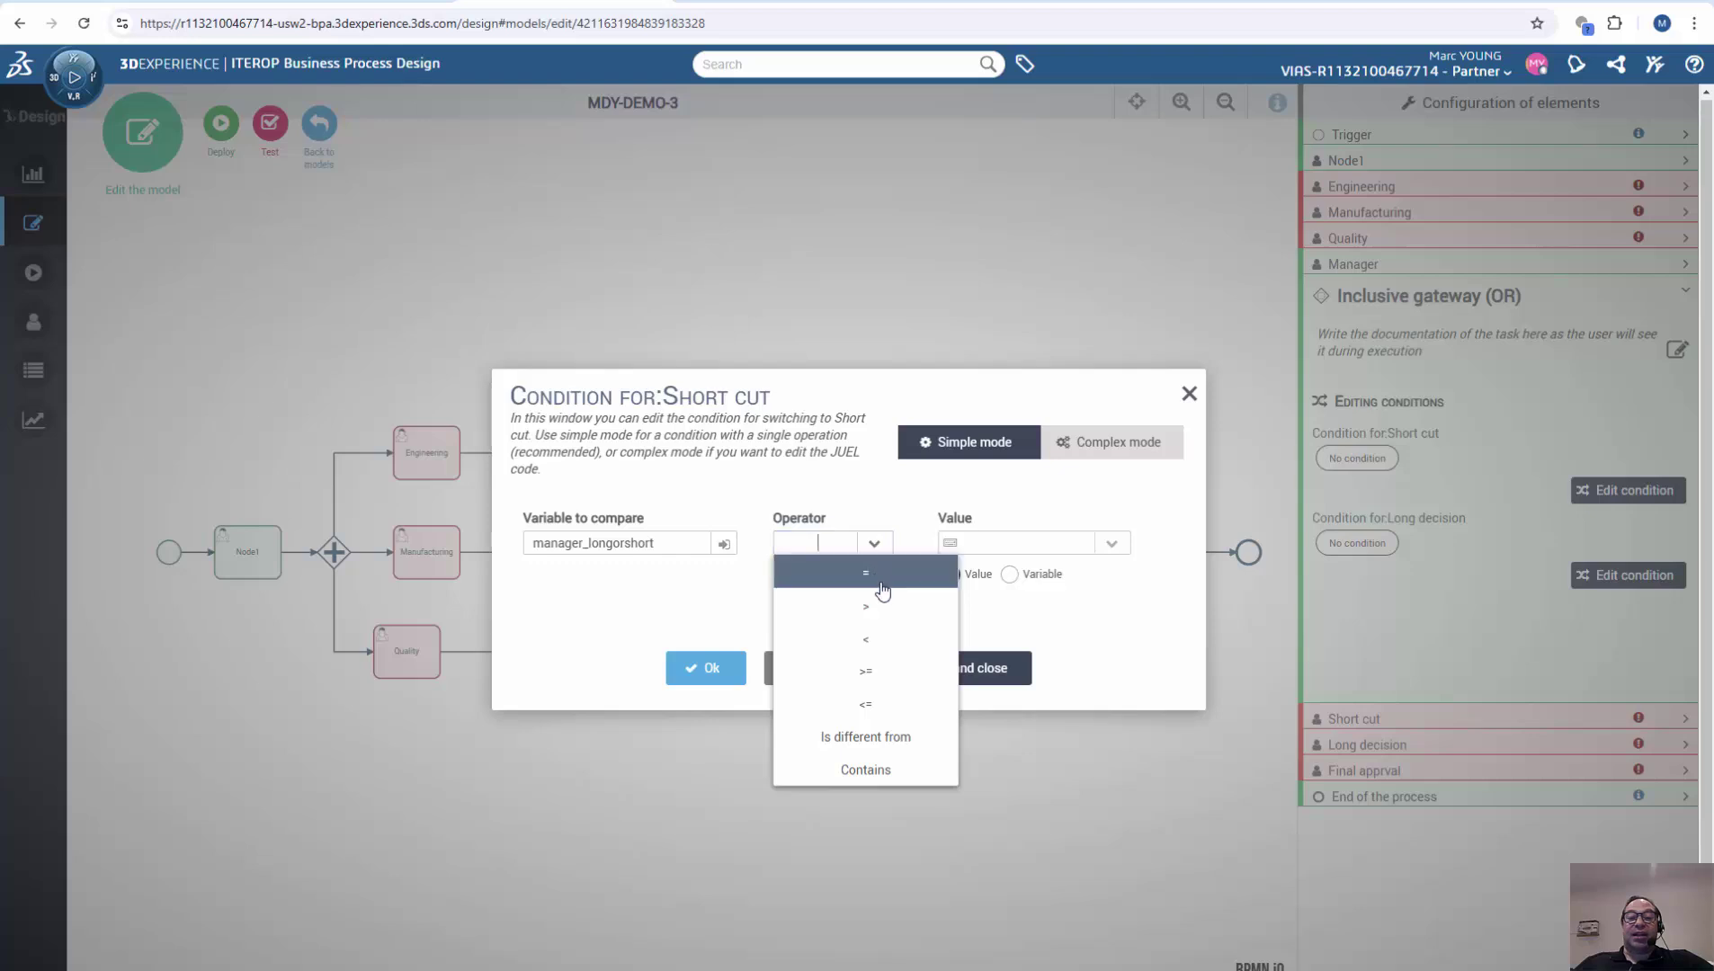
pyautogui.click(880, 580)
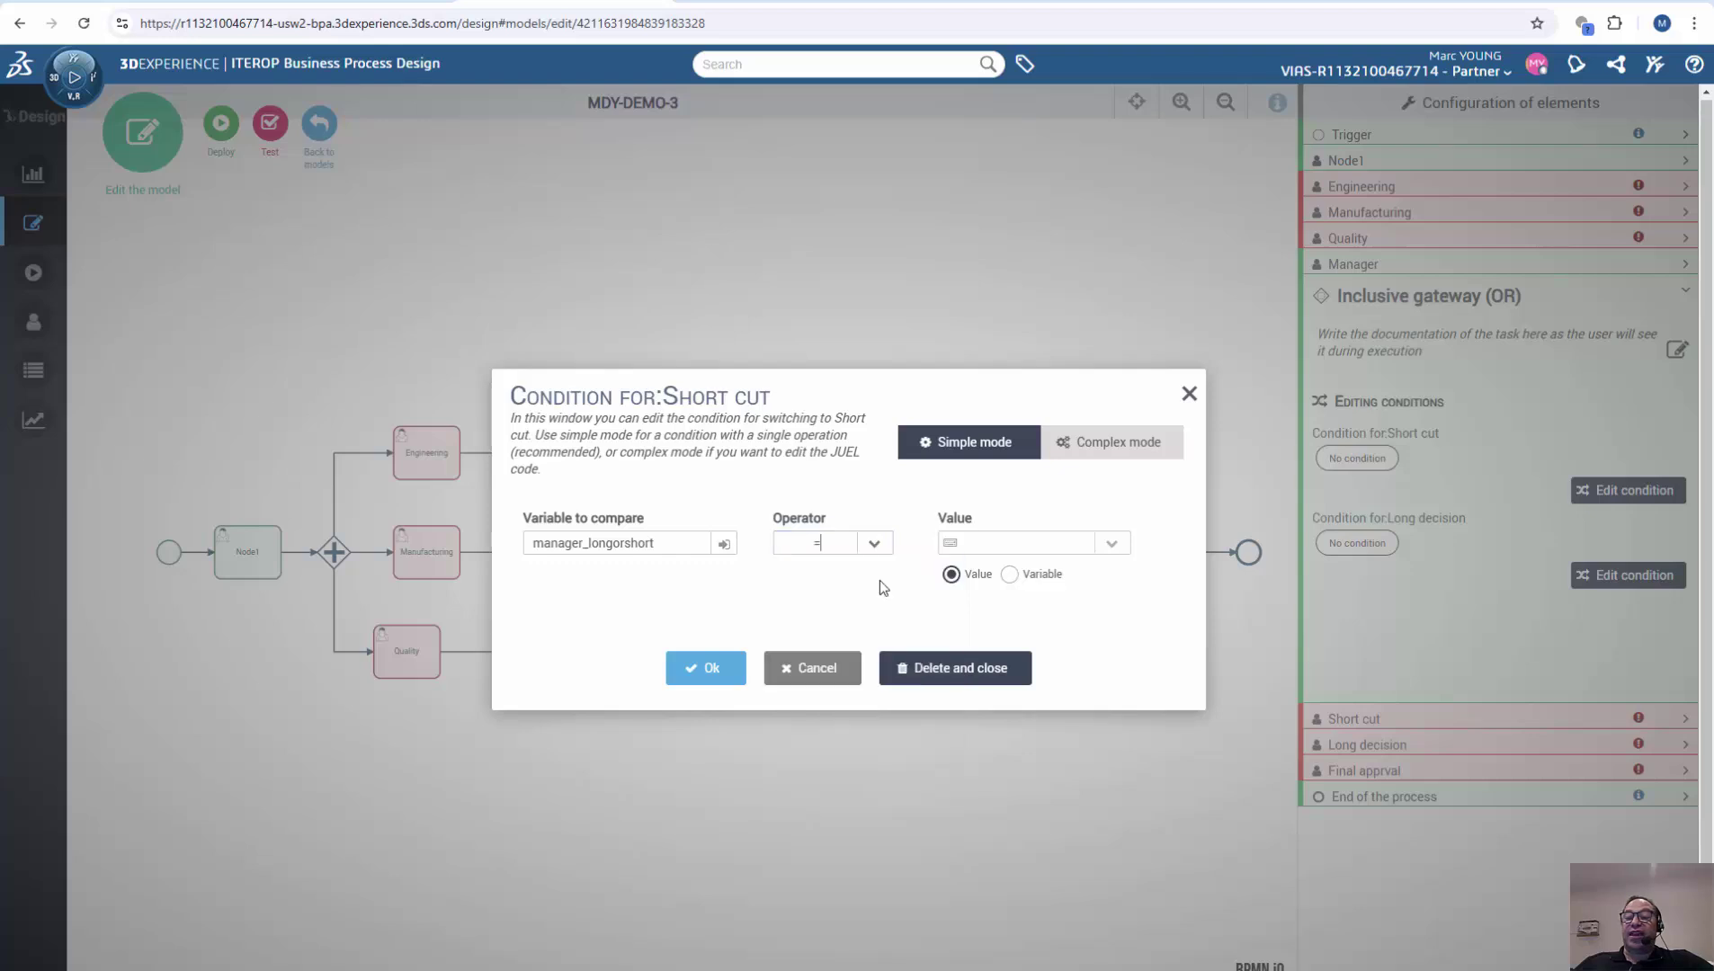
pyautogui.click(1113, 544)
pyautogui.click(1056, 604)
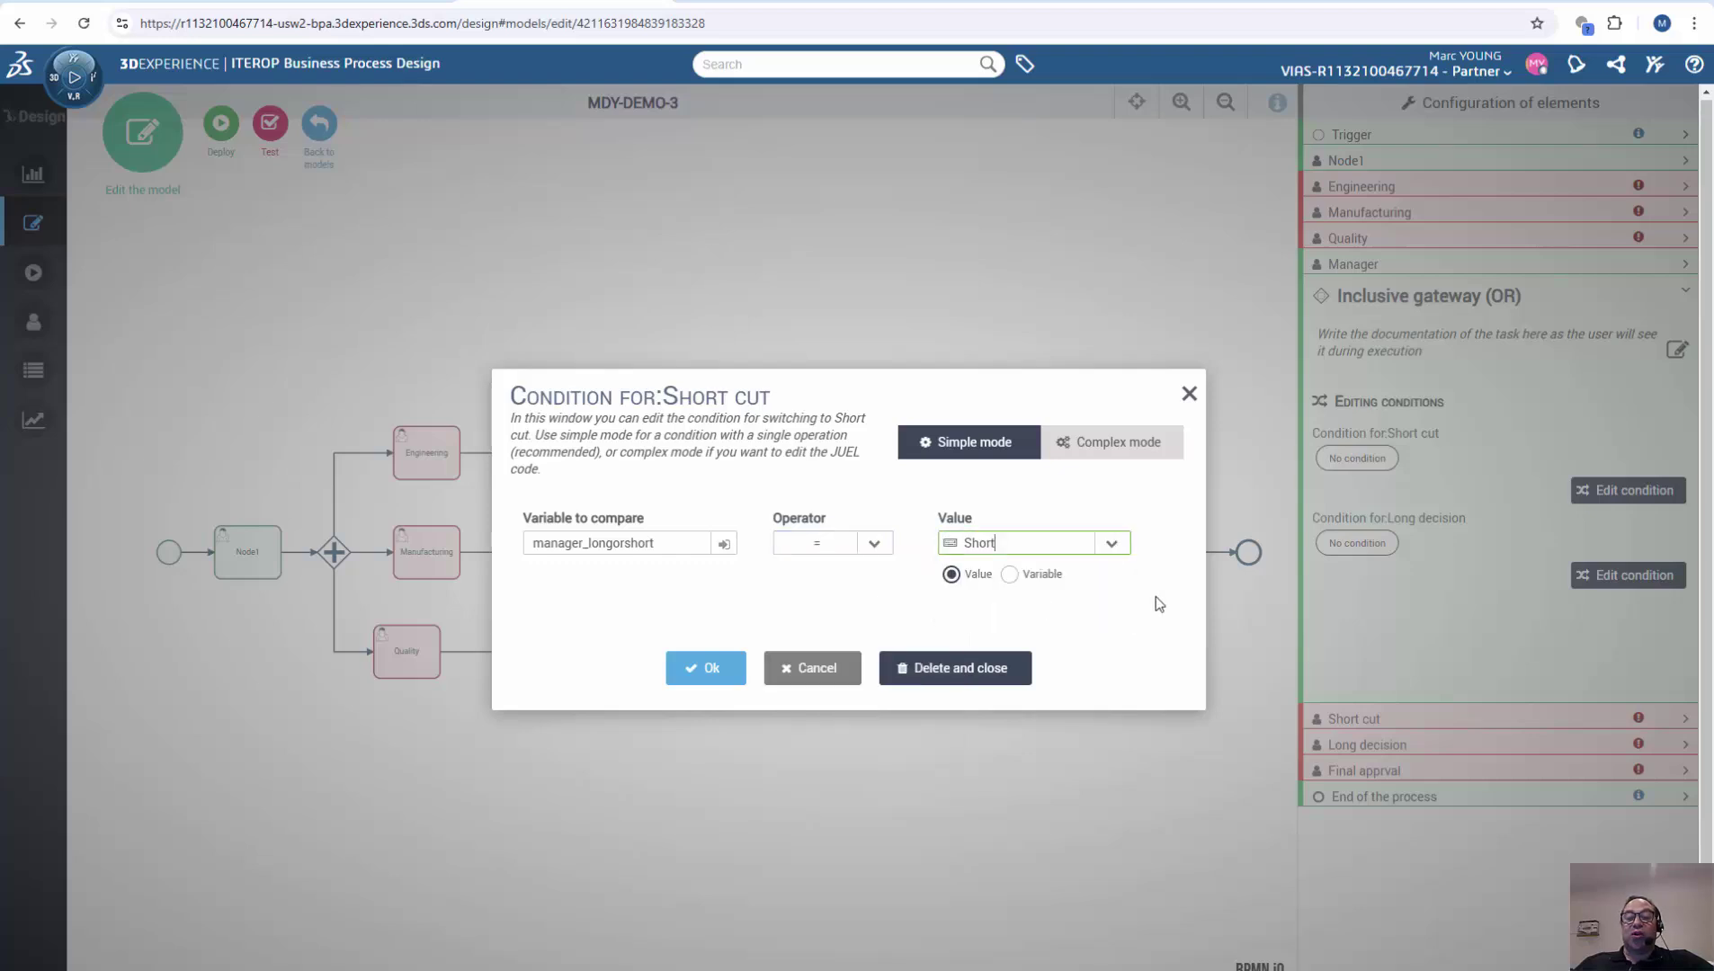
pyautogui.click(705, 668)
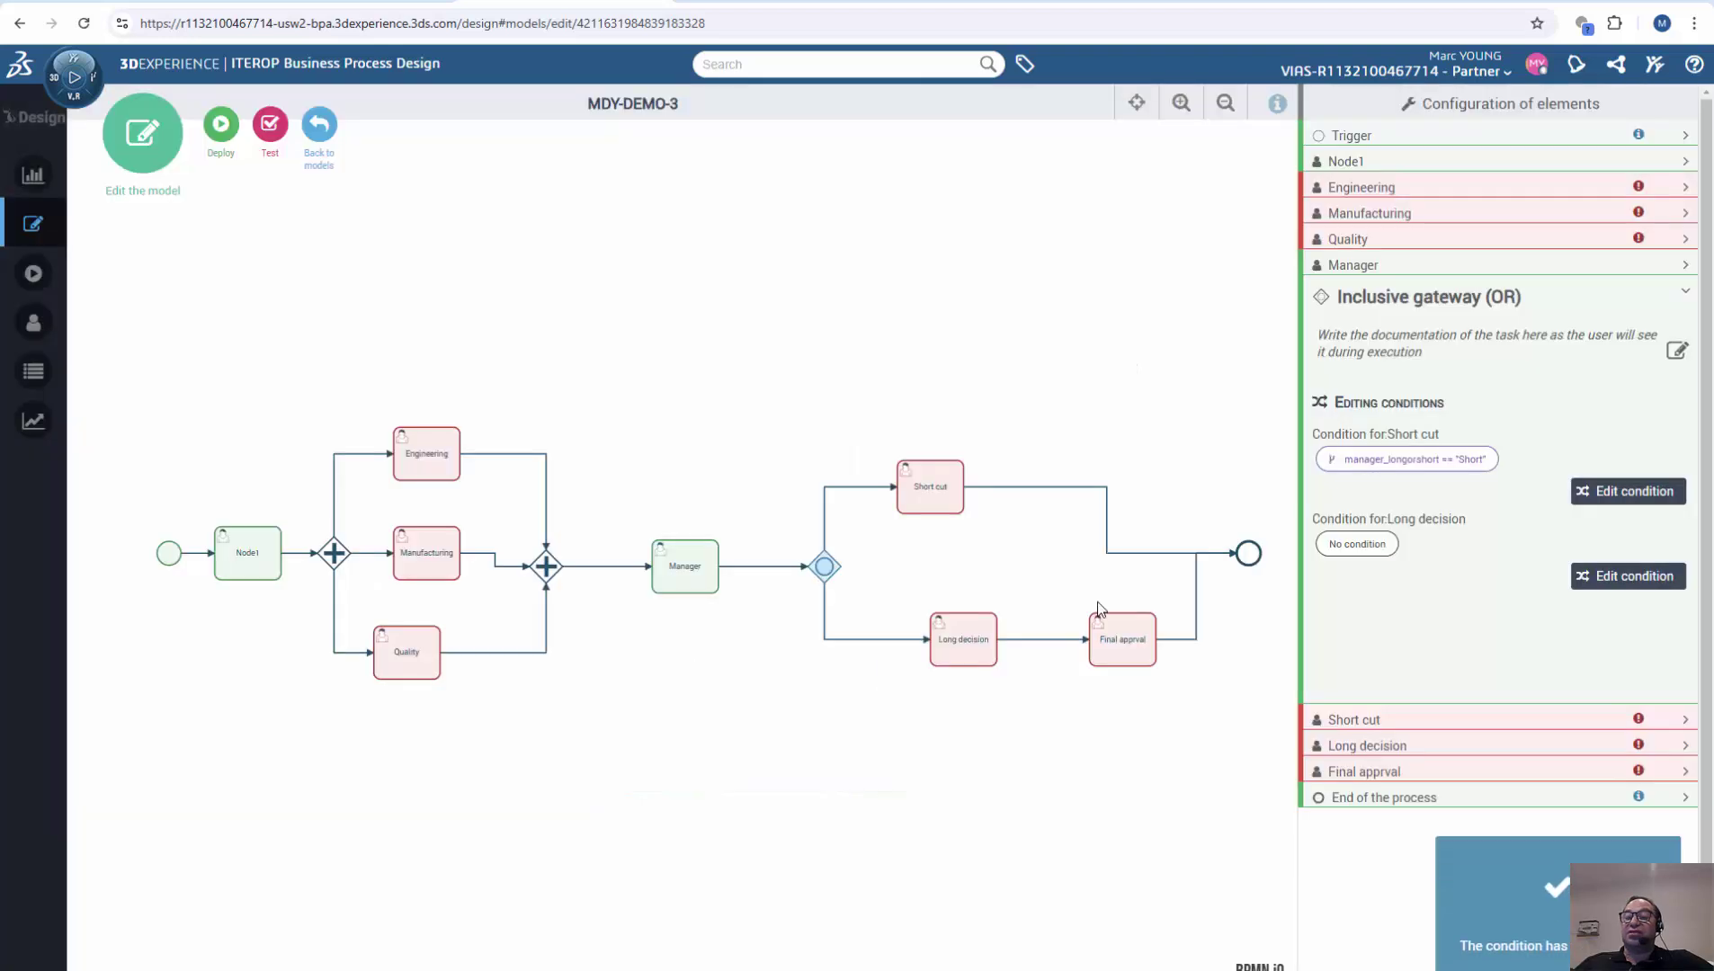
# Set the Long decision condition to Manager LongOrShort = Long.
pyautogui.click(1627, 580)
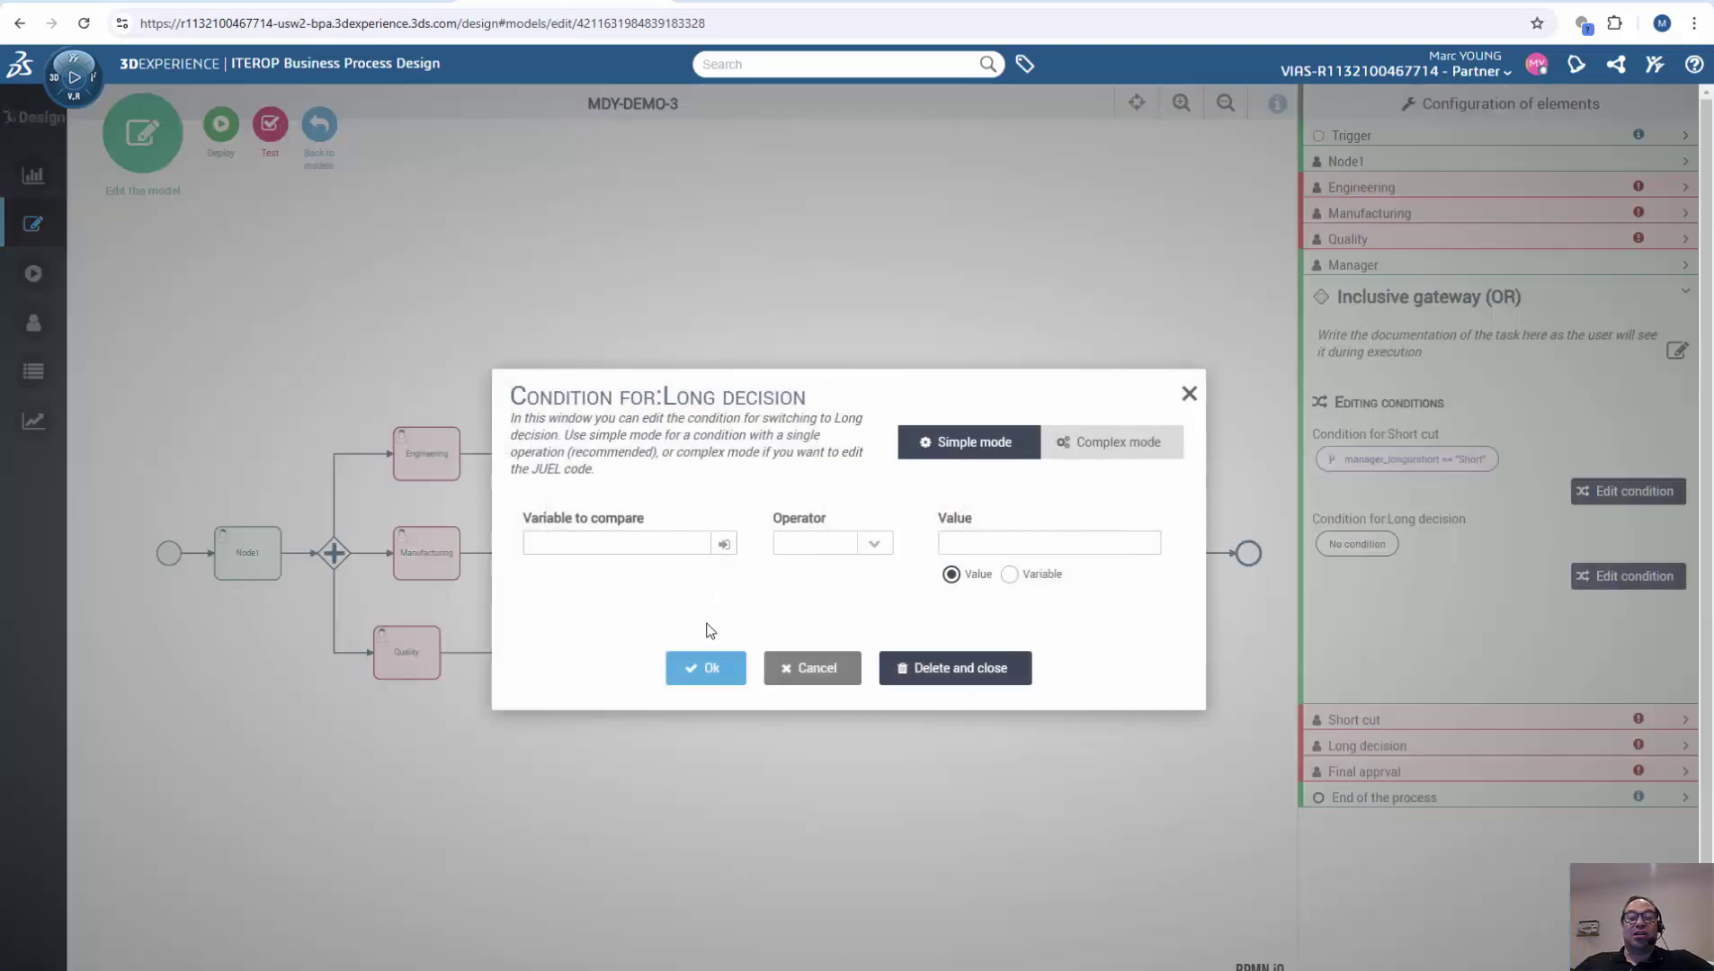
pyautogui.moveTo(805, 601)
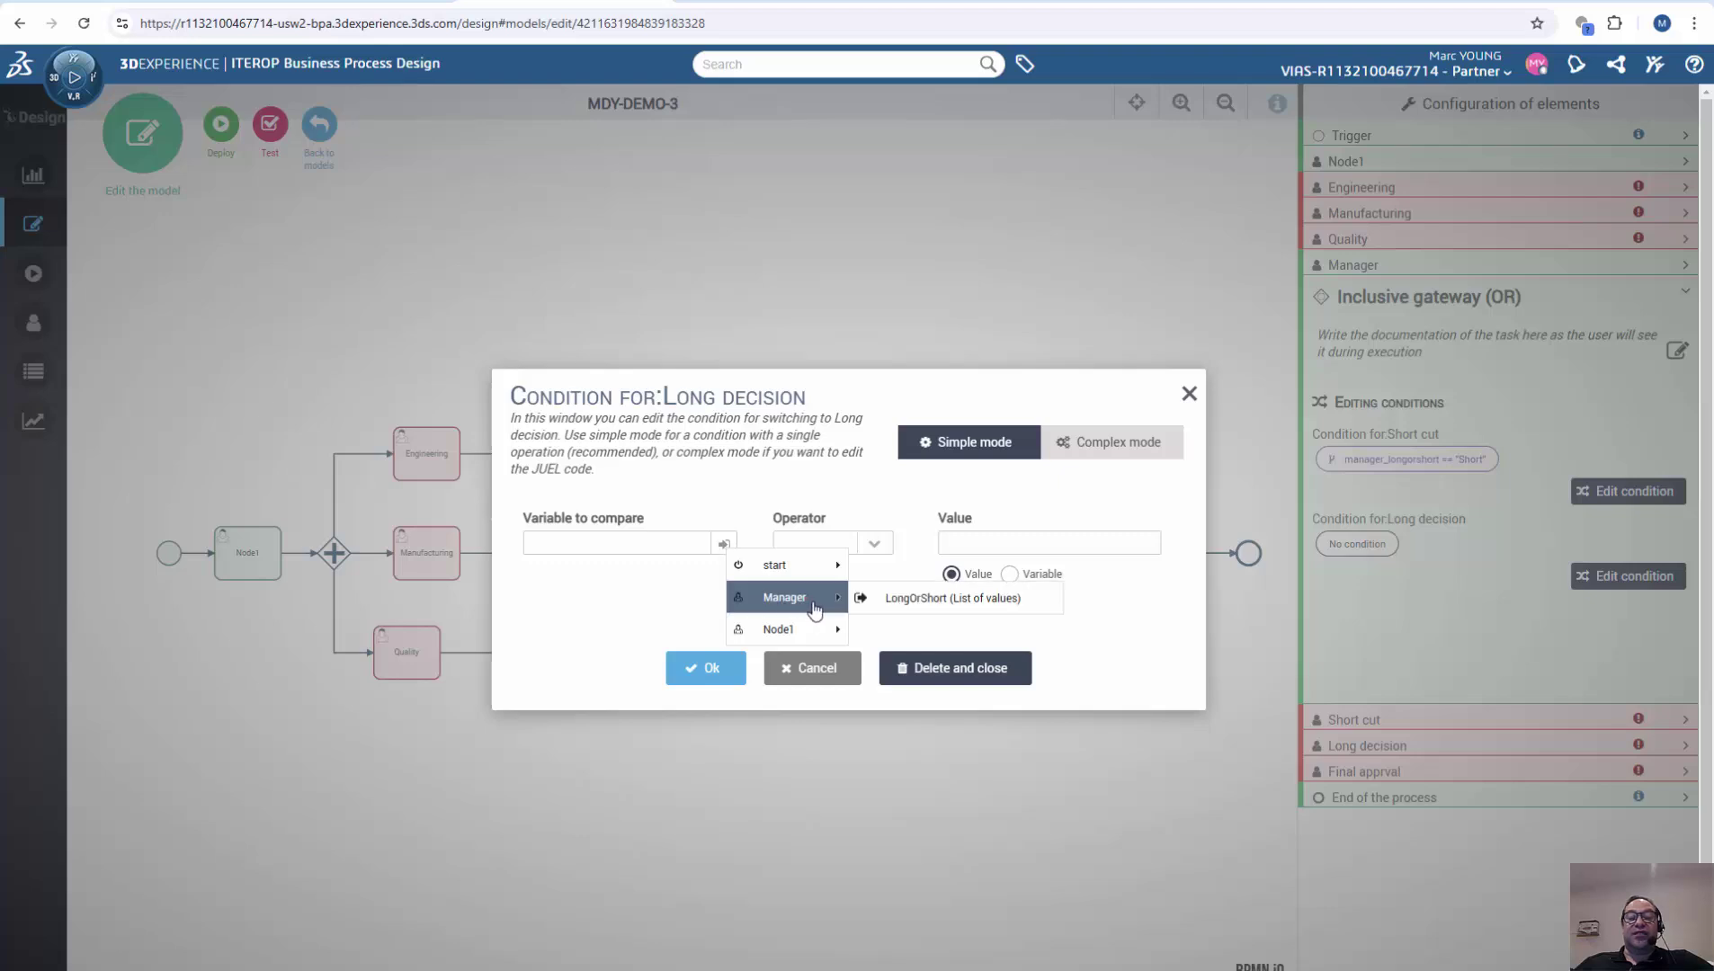
pyautogui.click(889, 601)
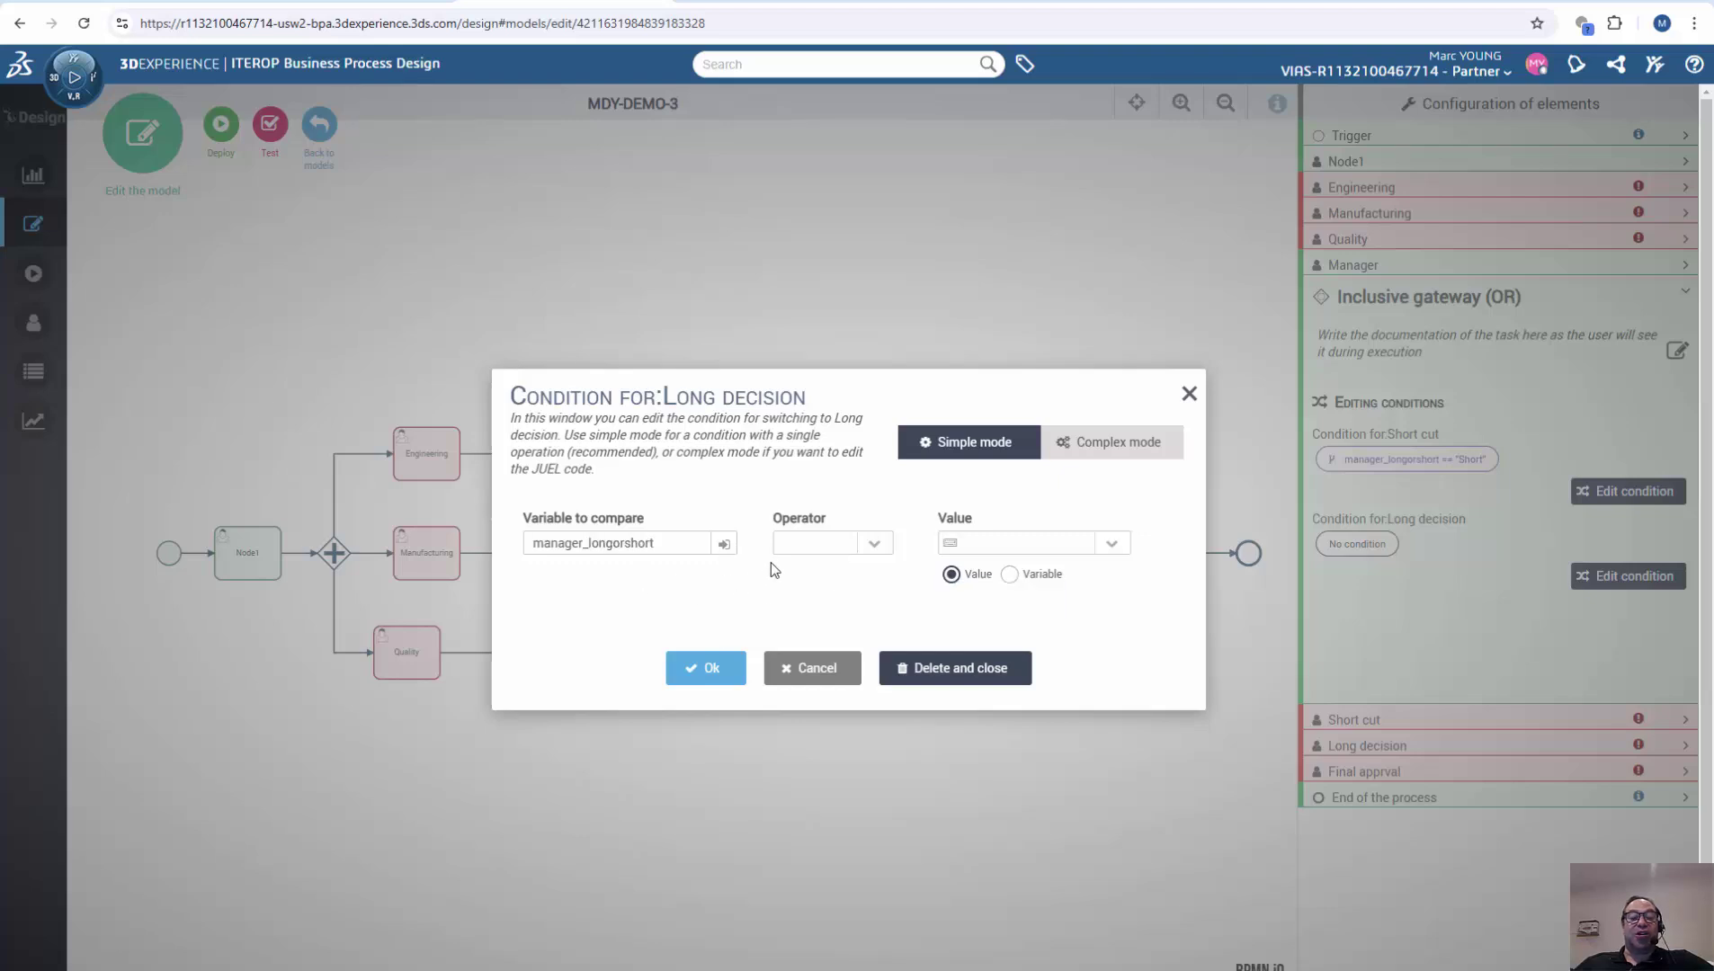
pyautogui.click(876, 544)
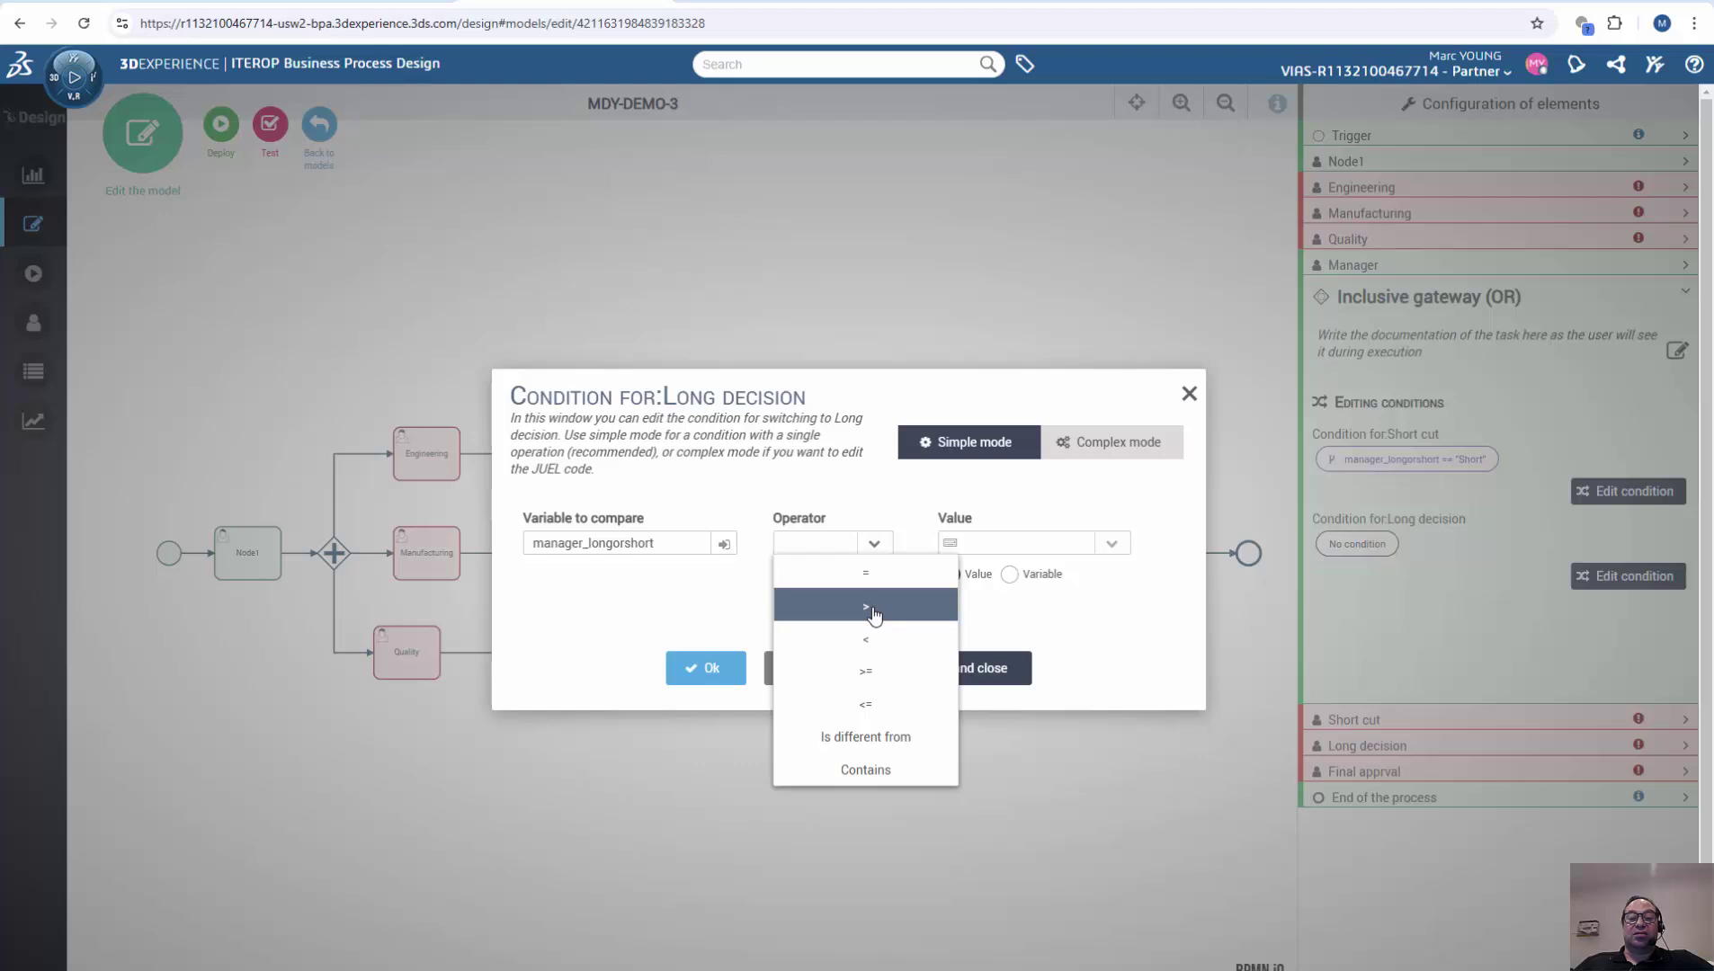
pyautogui.click(866, 574)
pyautogui.click(1111, 544)
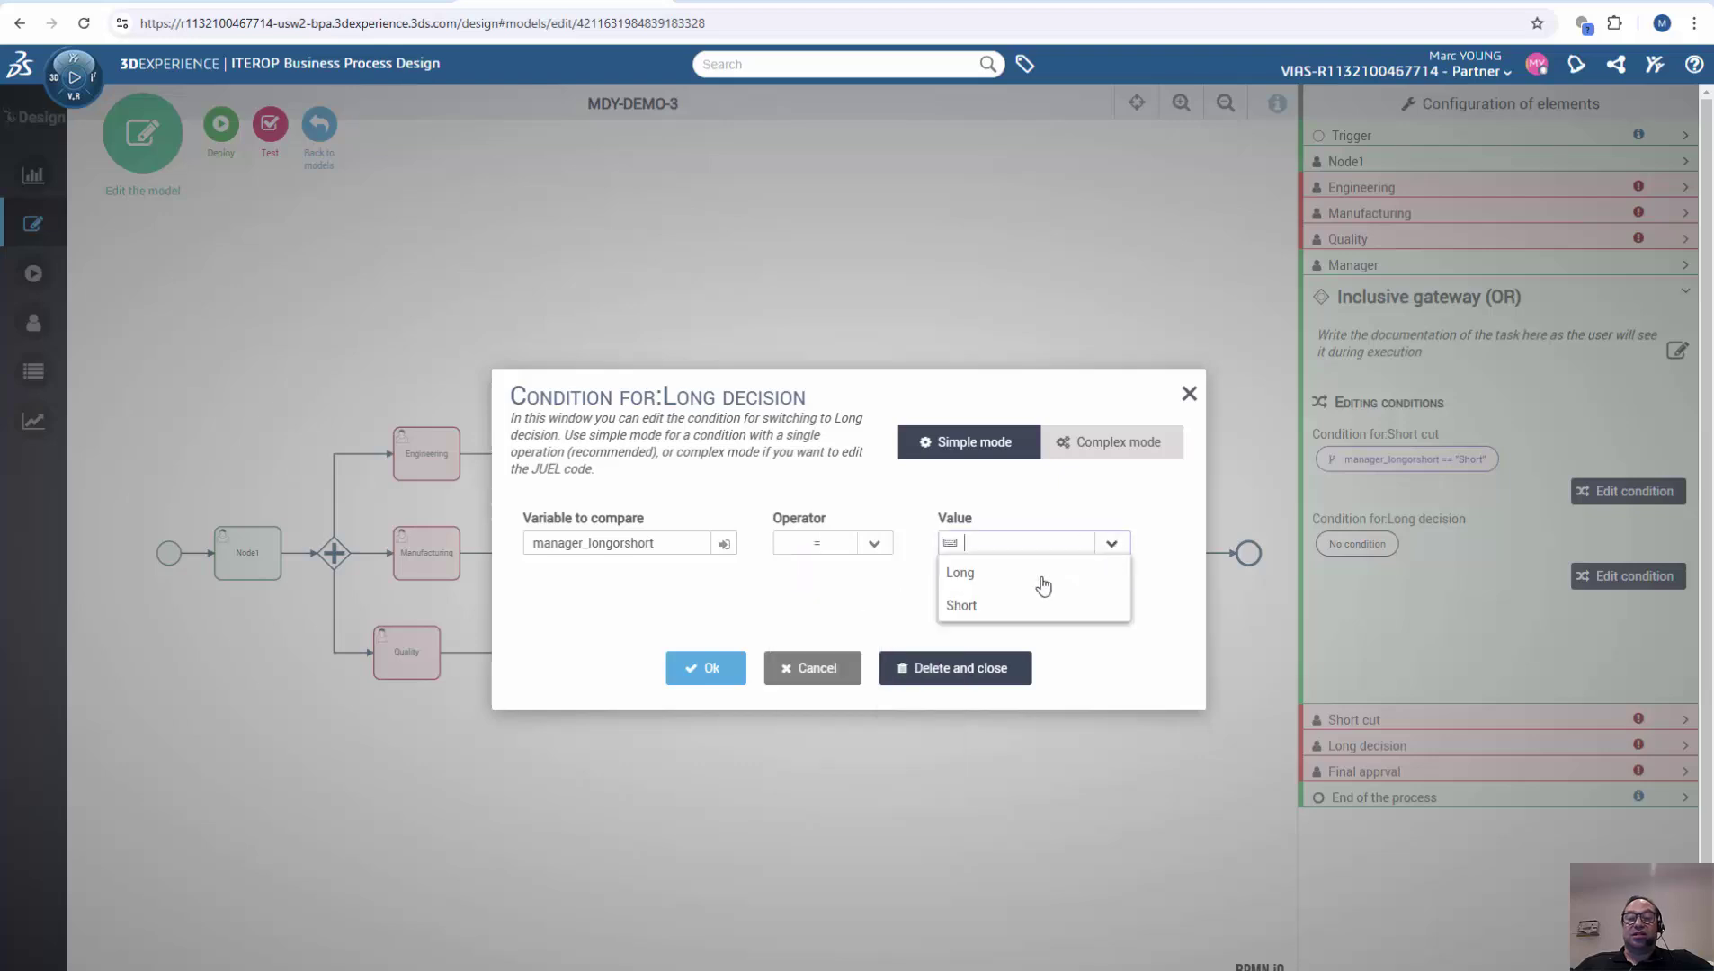
pyautogui.click(1042, 583)
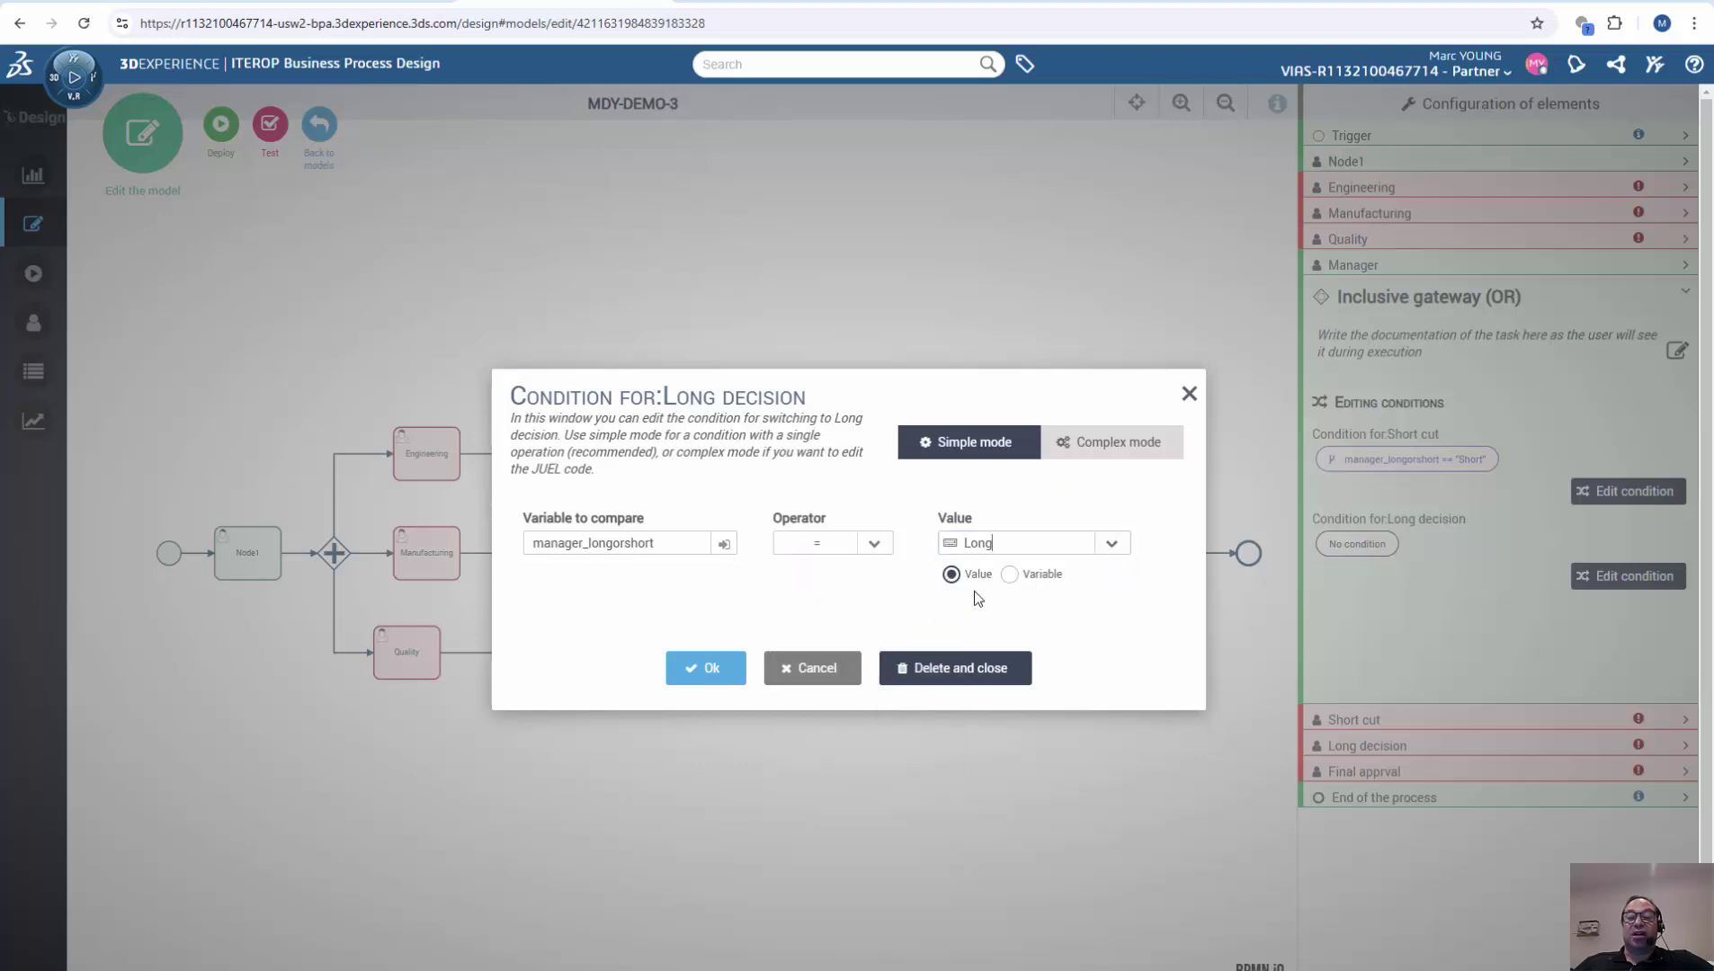
pyautogui.click(703, 670)
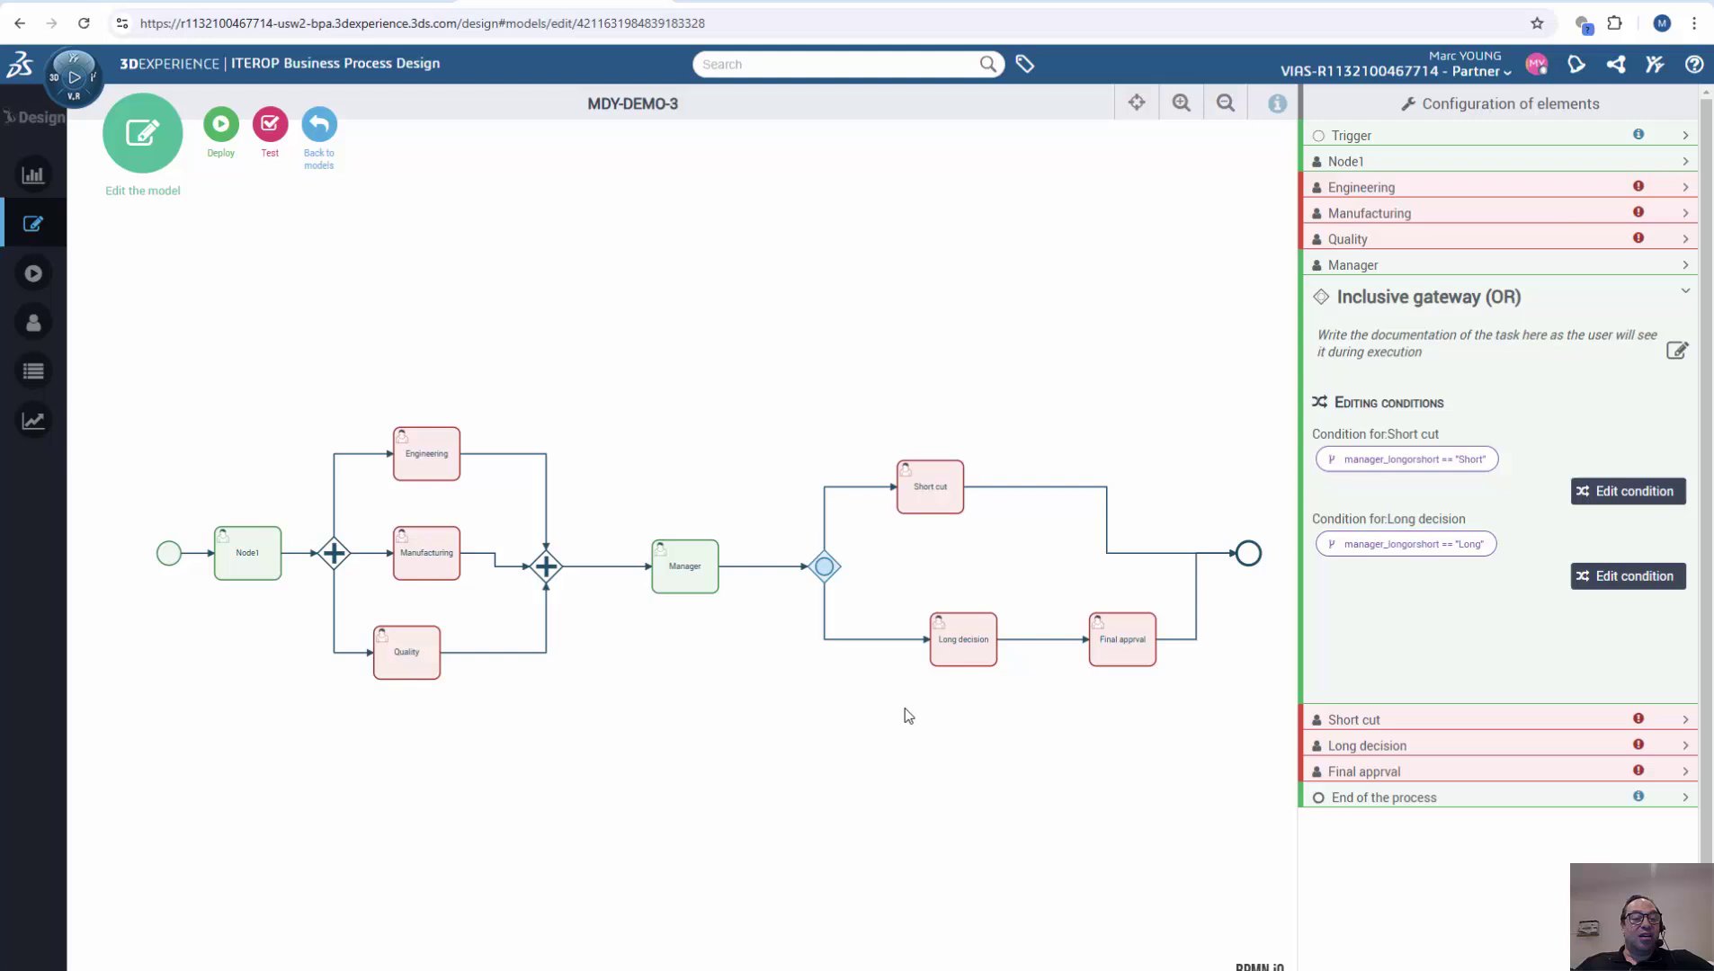
# Check the Short cut task's properties, then go back to Configuration of elements.
pyautogui.click(932, 488)
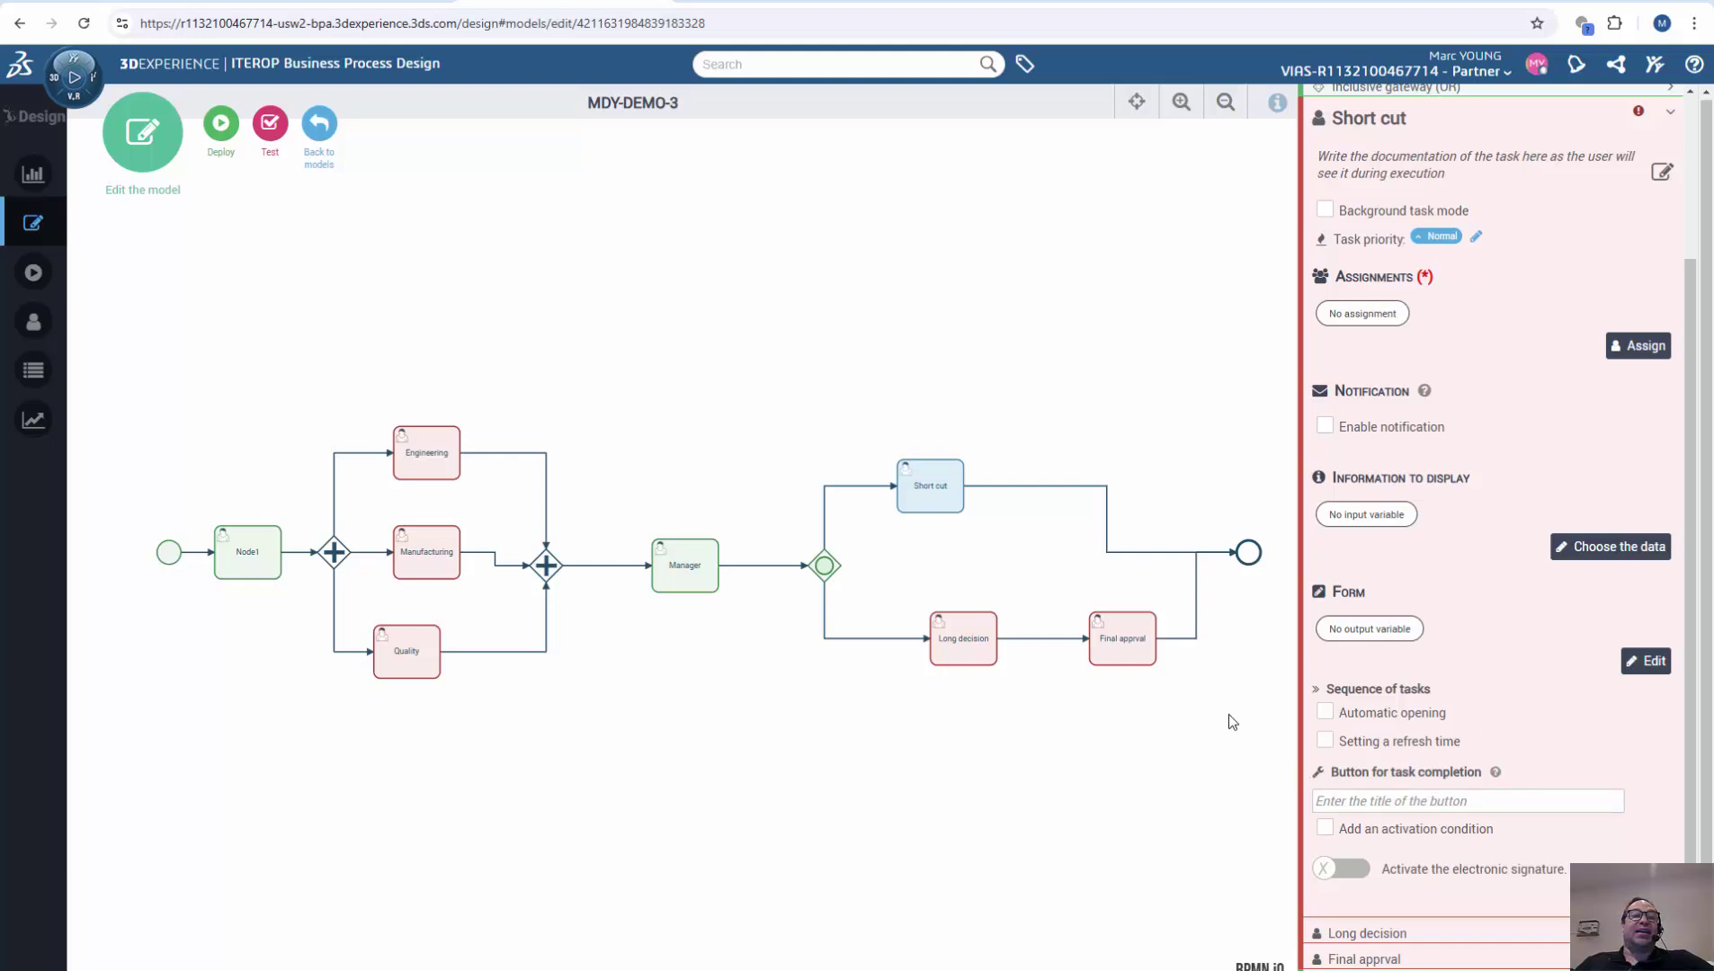
pyautogui.click(620, 301)
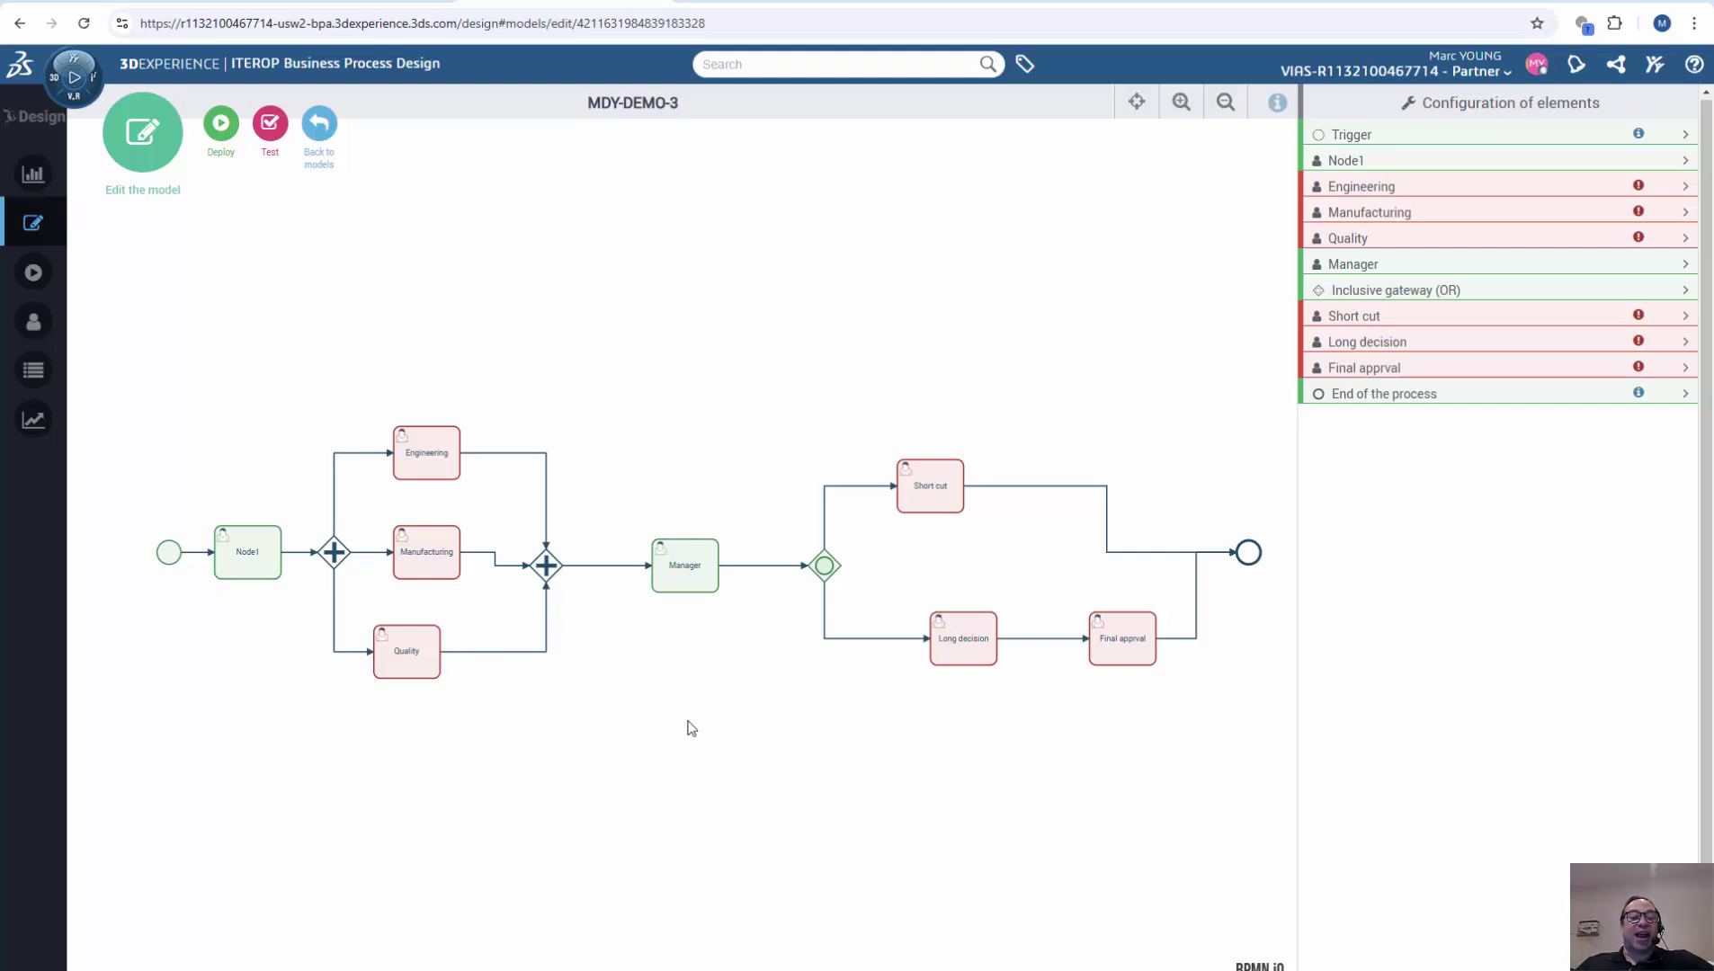
# Go back to the models list to view MDY-DEMO-3's details.
pyautogui.click(319, 131)
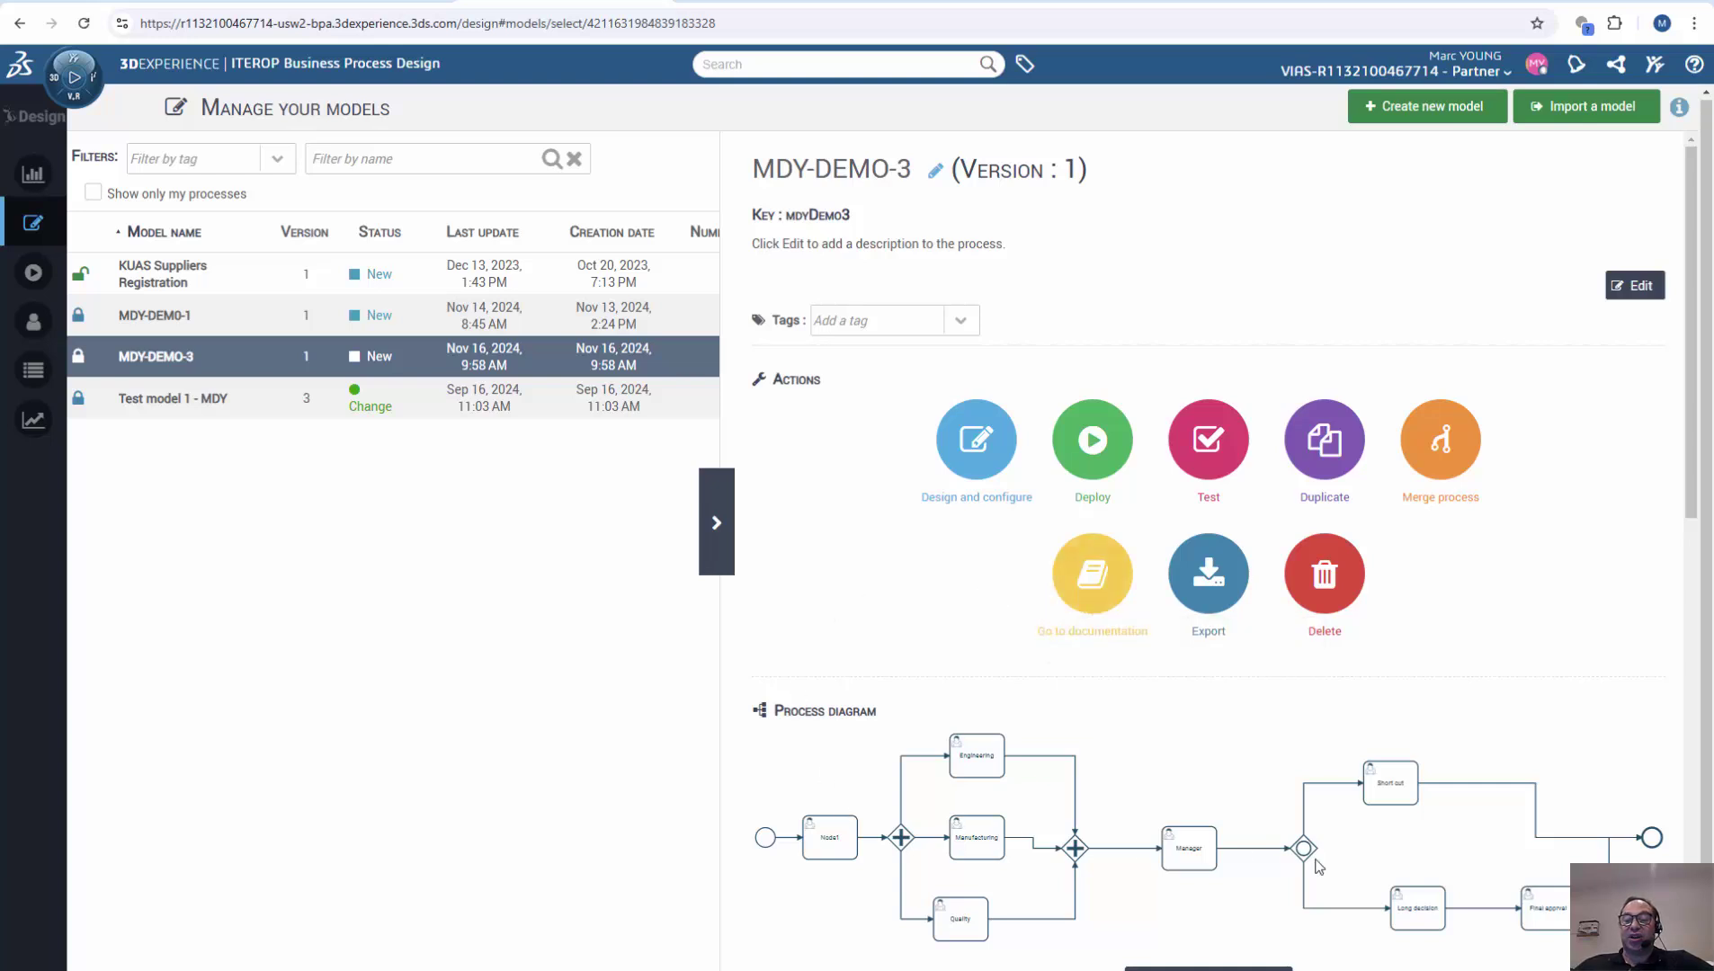
# Switch to the YouTube tab for the 'Streamlining Workflows with 3DEXPERIENCE Business Process Management' video.
pyautogui.hotkey('ctrl', 'Tab')
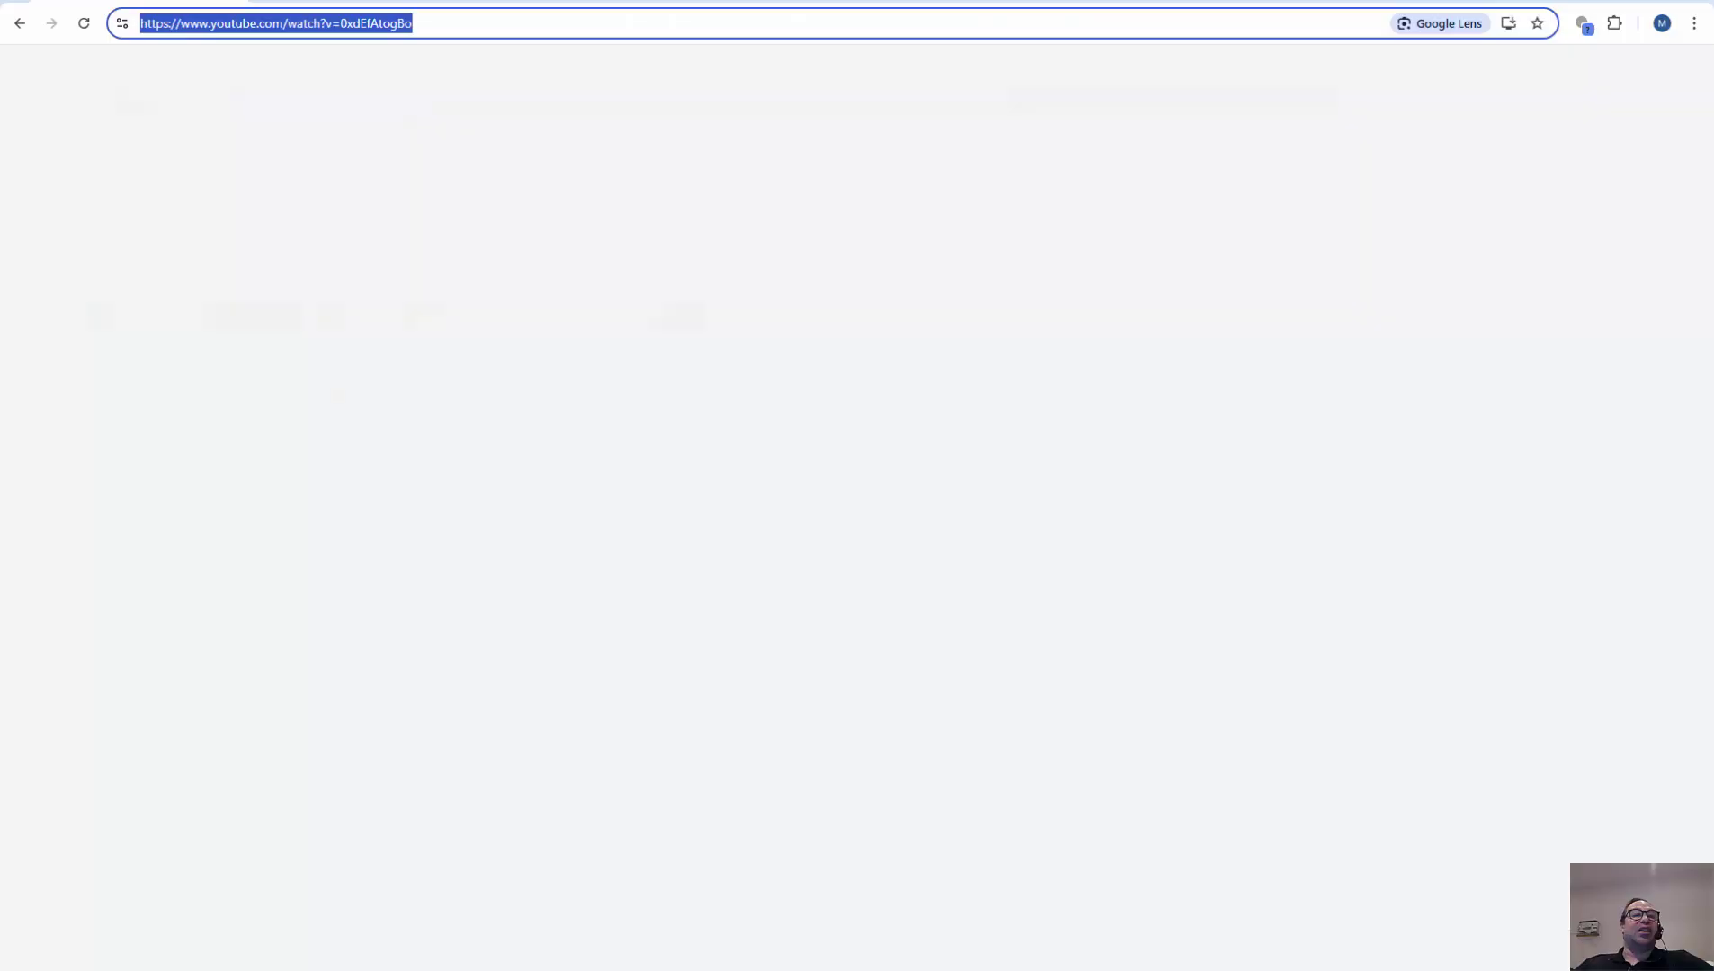